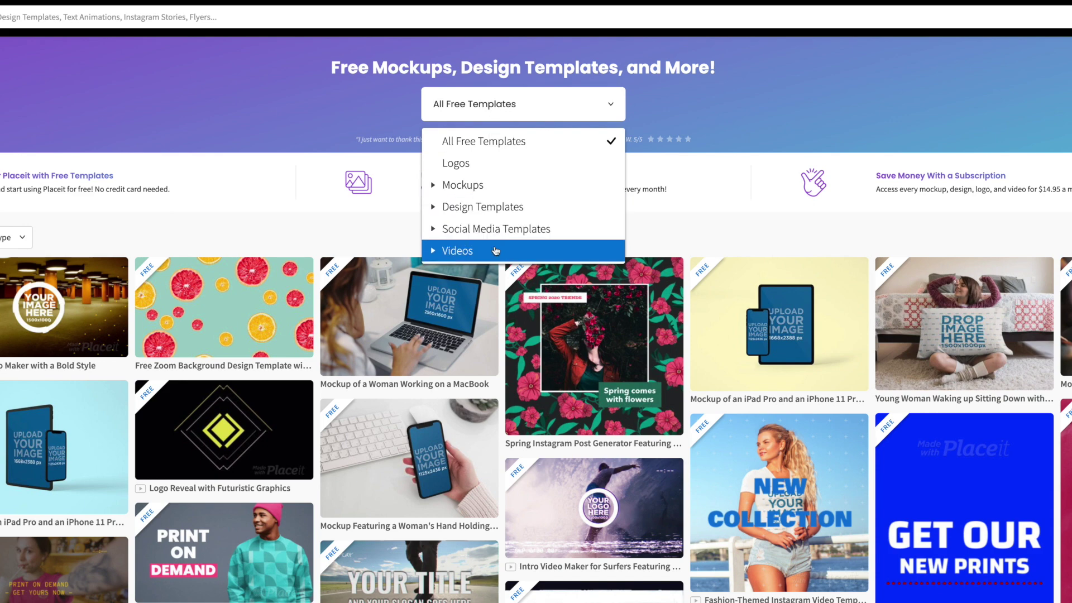
- Close the category list and browse the free templates
left_click(727, 171)
scroll(727, 171, "down", 8)
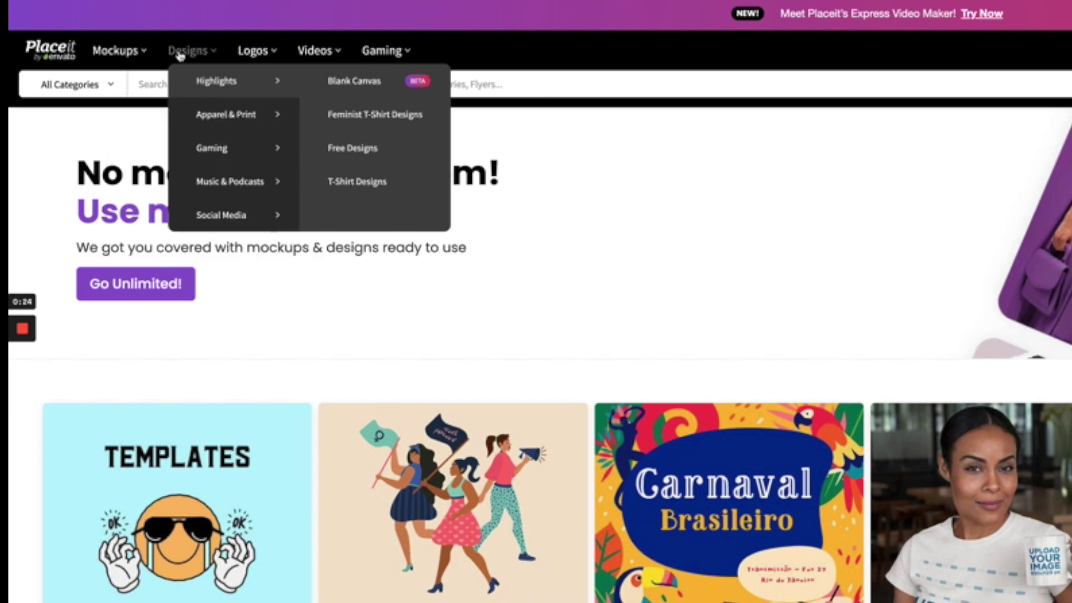
- Examine the subcategories offered under Mockups and Designs, including Print, Apparel & Print, Gaming and Social Media
mouse_move(382, 55)
mouse_move(115, 53)
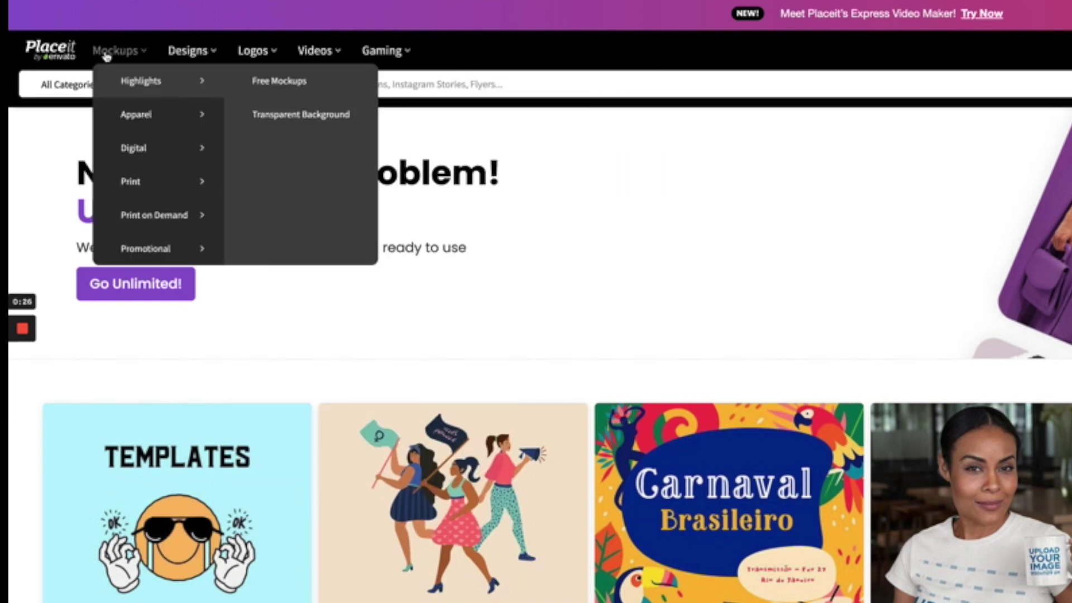
mouse_move(132, 106)
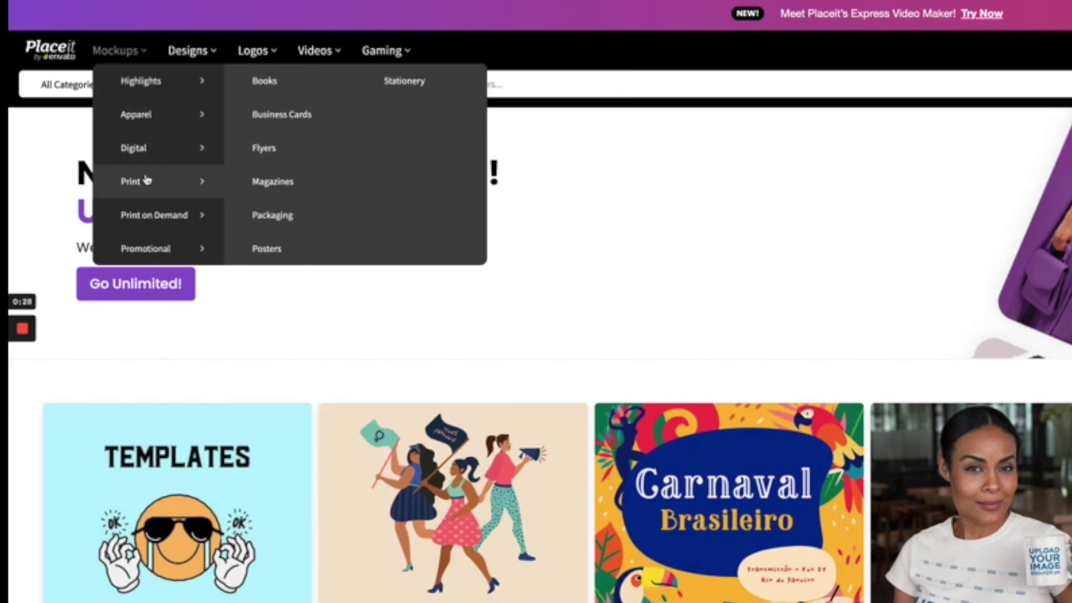
mouse_move(168, 222)
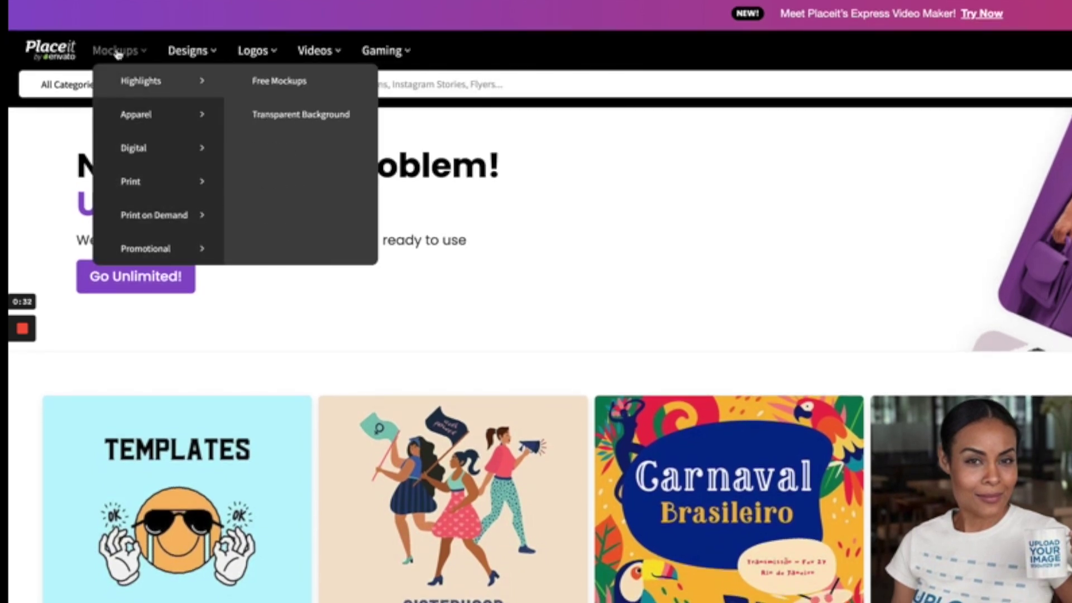
mouse_move(187, 59)
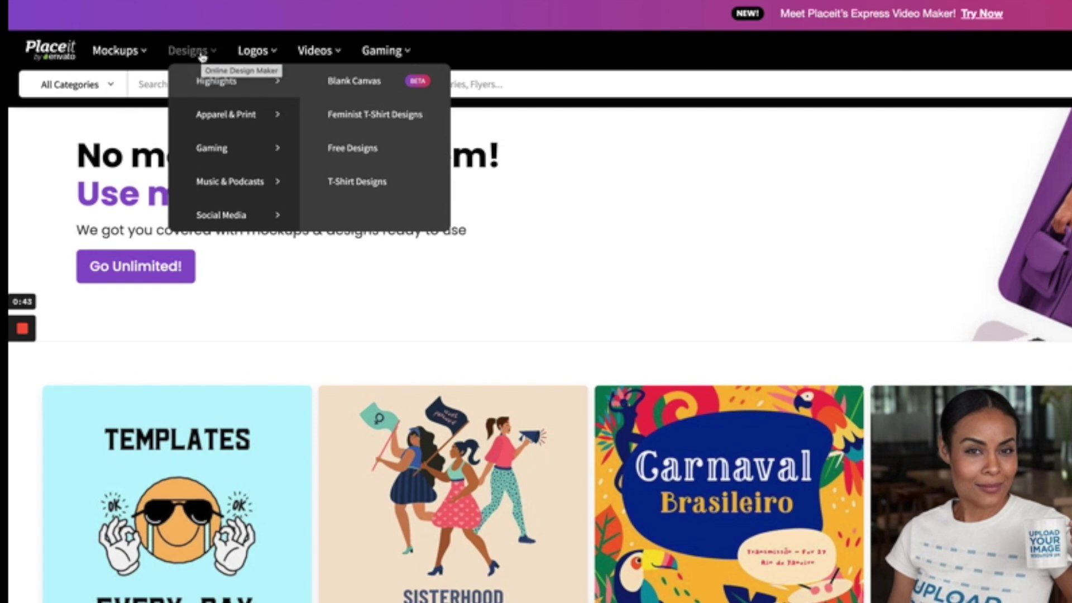
mouse_move(220, 115)
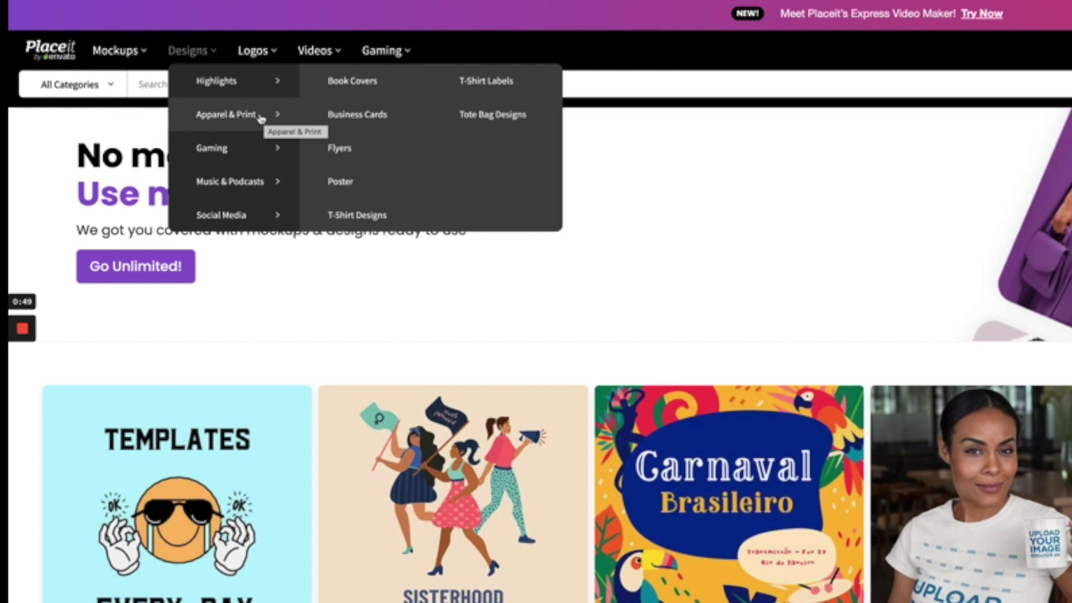
mouse_move(235, 153)
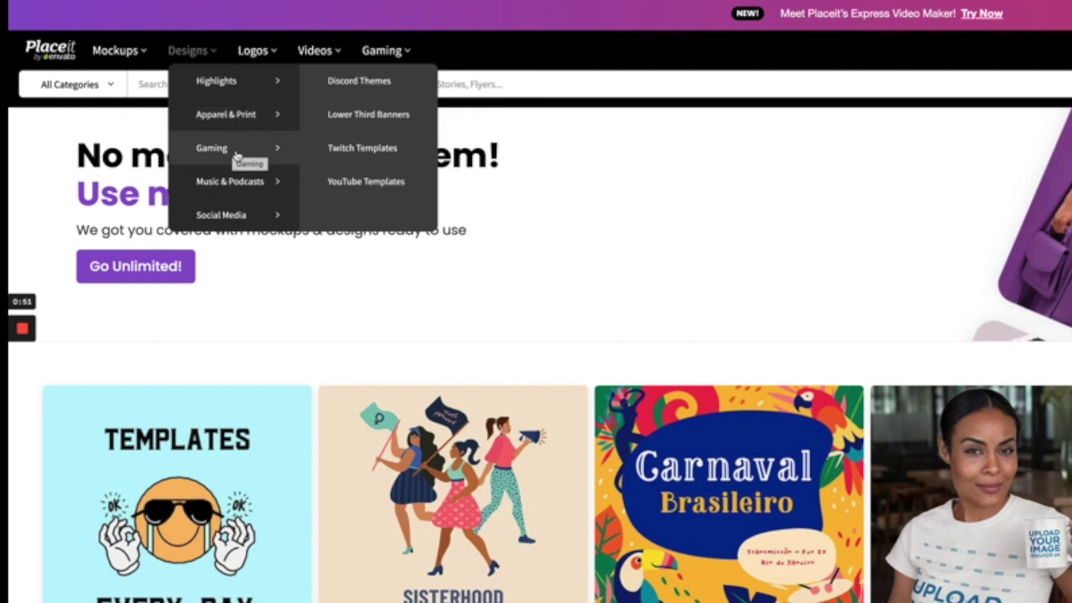
mouse_move(241, 224)
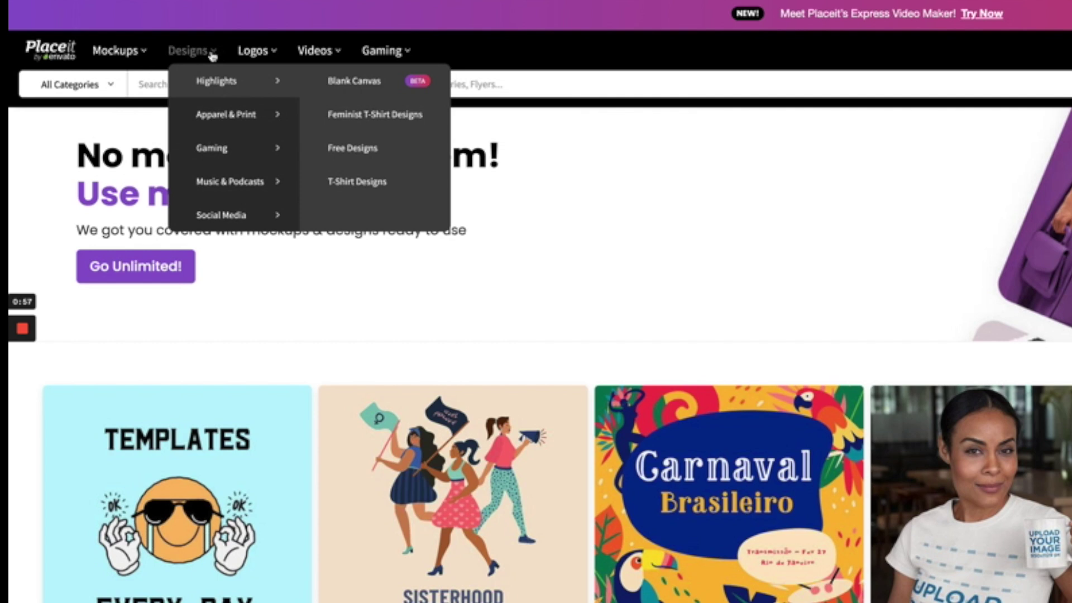
- Examine the subcategories offered under Logos and Videos, from Architecture & Design to Intros & Slideshows
mouse_move(260, 54)
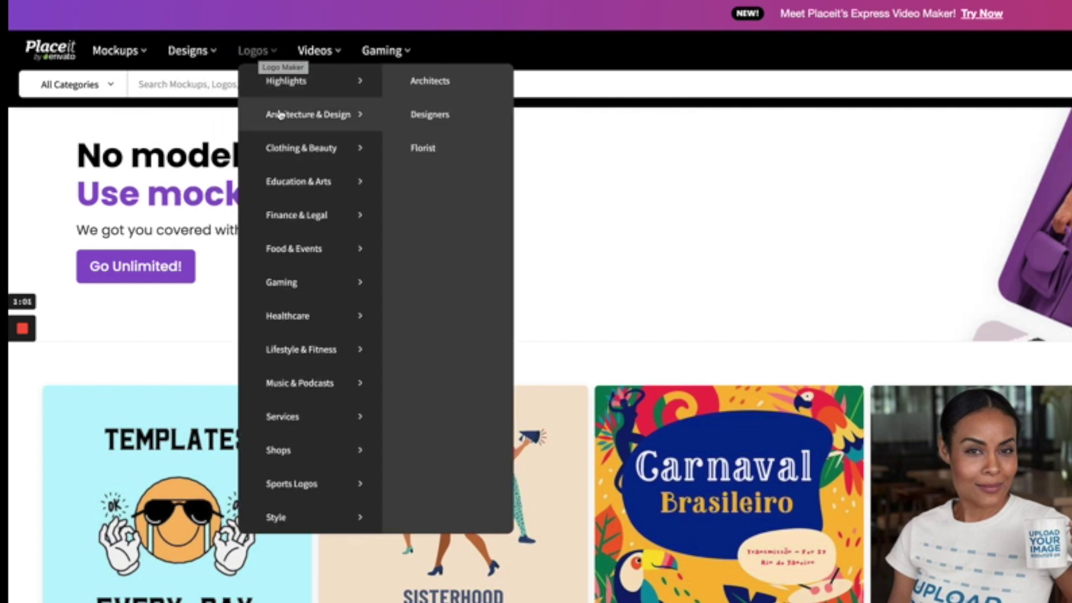
mouse_move(300, 153)
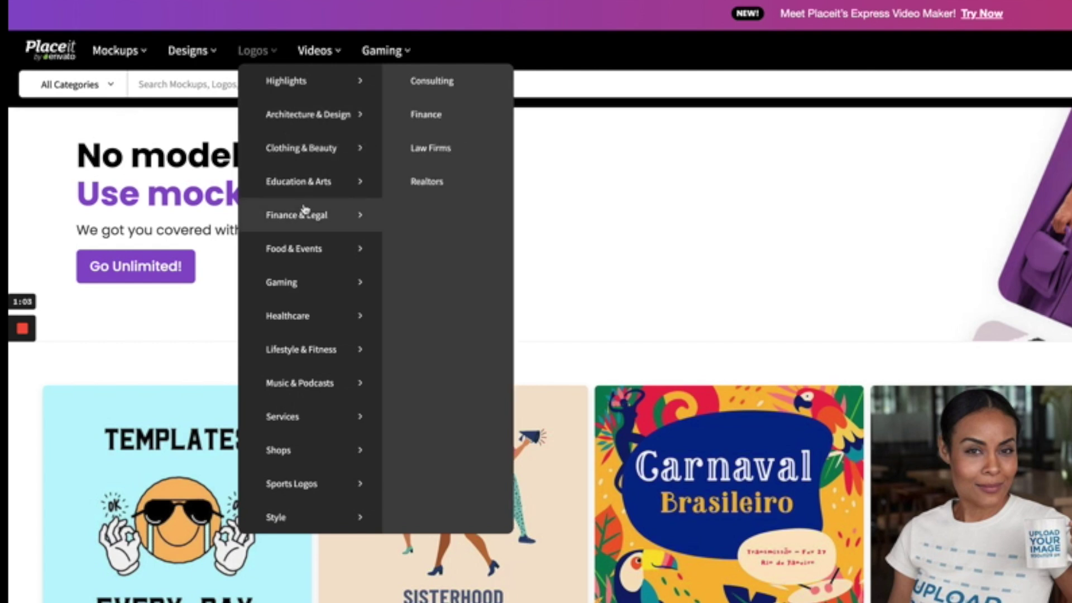
mouse_move(302, 323)
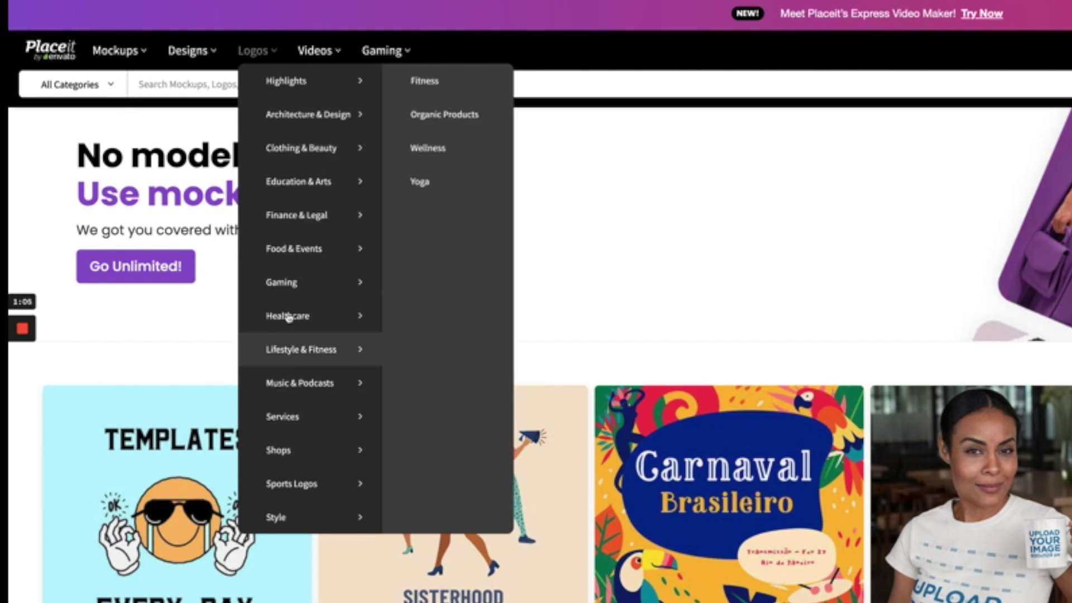
mouse_move(323, 53)
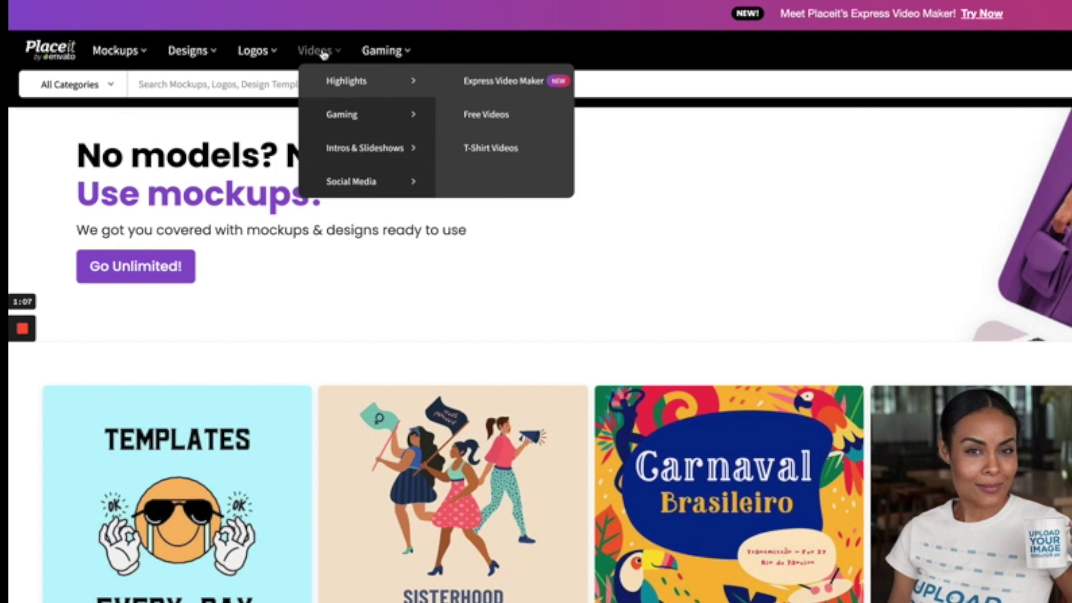
mouse_move(384, 55)
mouse_move(347, 180)
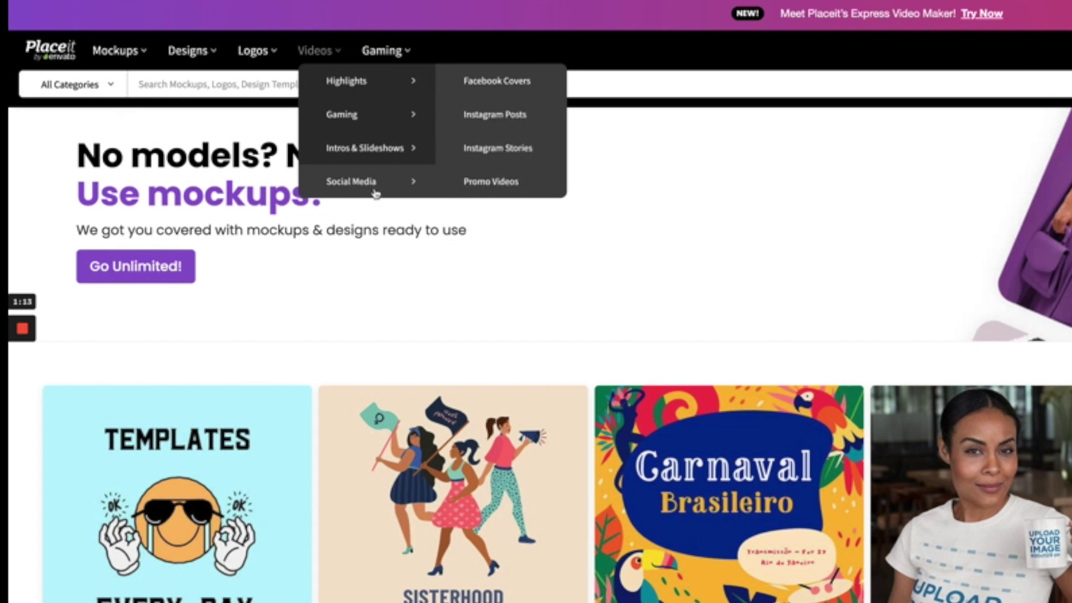
mouse_move(365, 159)
mouse_move(352, 87)
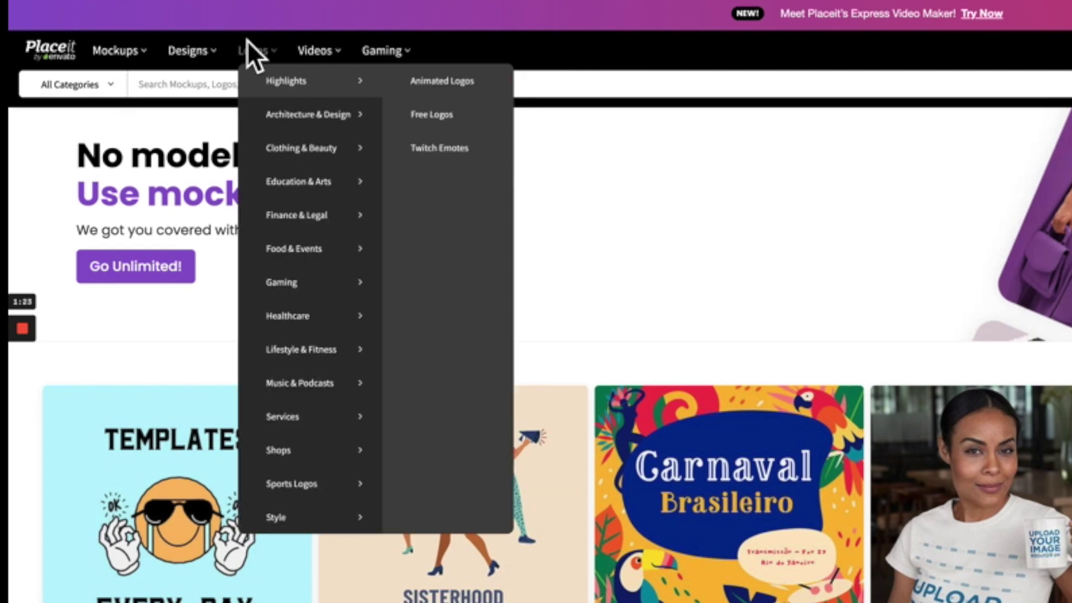
mouse_move(114, 50)
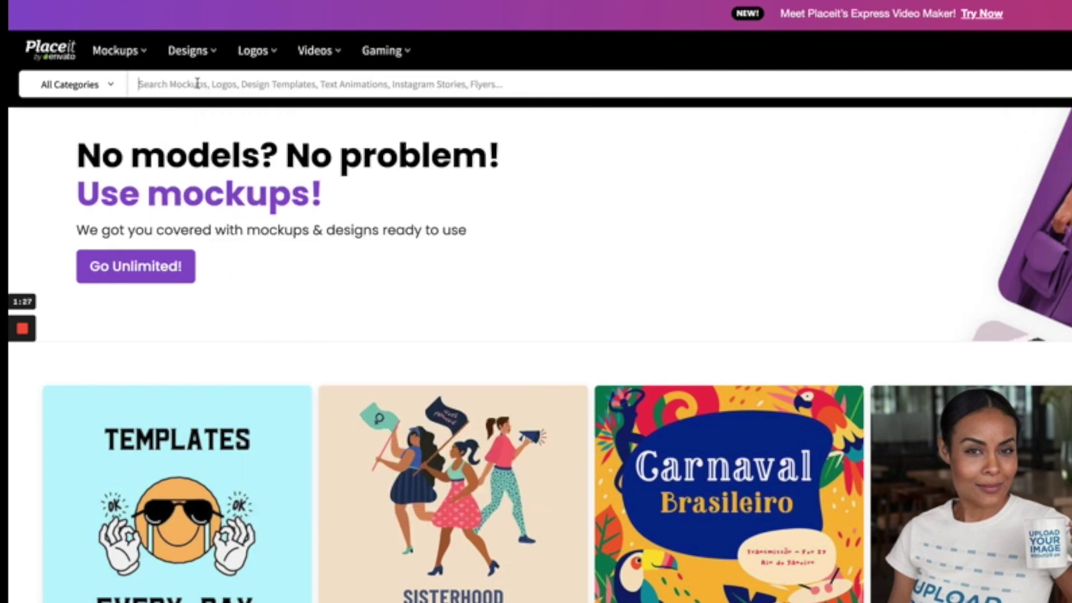
- Check the categories available for filtering a template search, keeping All Categories, and place the cursor in the search field
left_click(114, 89)
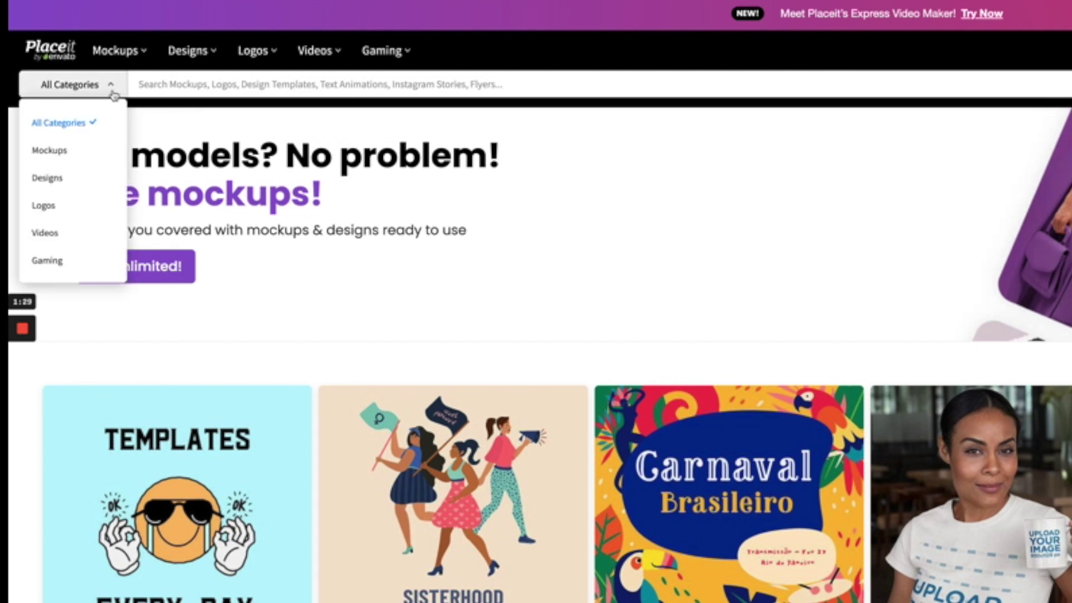
left_click(152, 87)
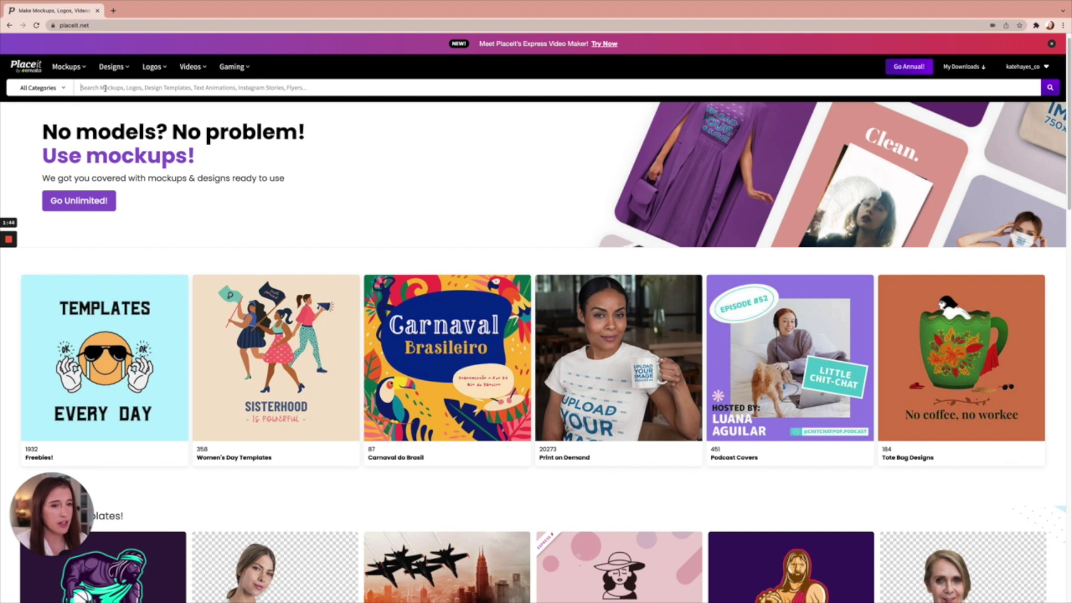
left_click(105, 88)
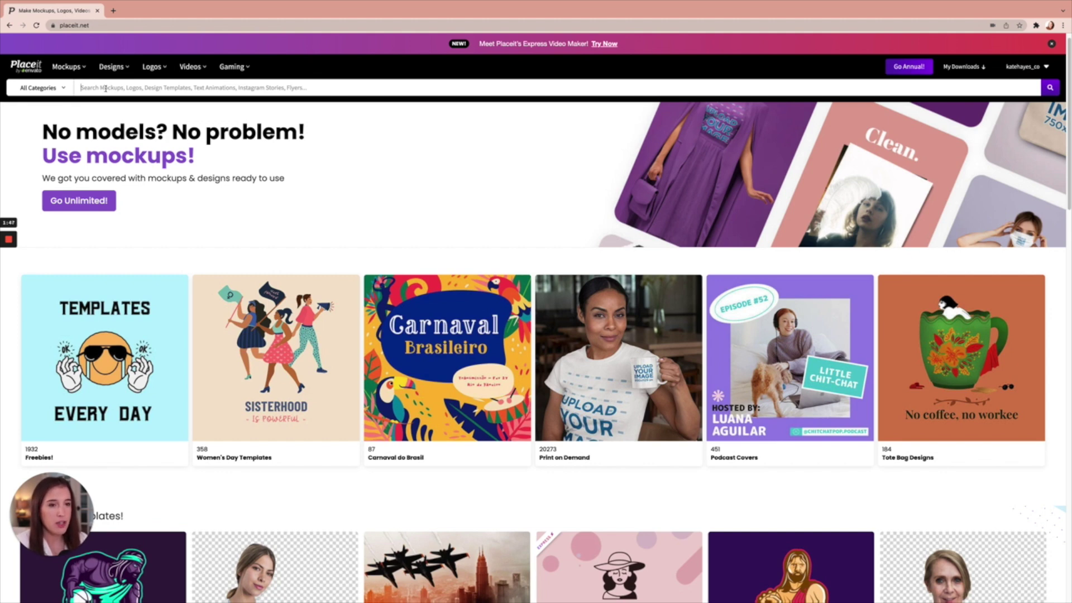
- Open the T-Shirt Designs templates from the Apparel & Print group of designs
mouse_move(122, 71)
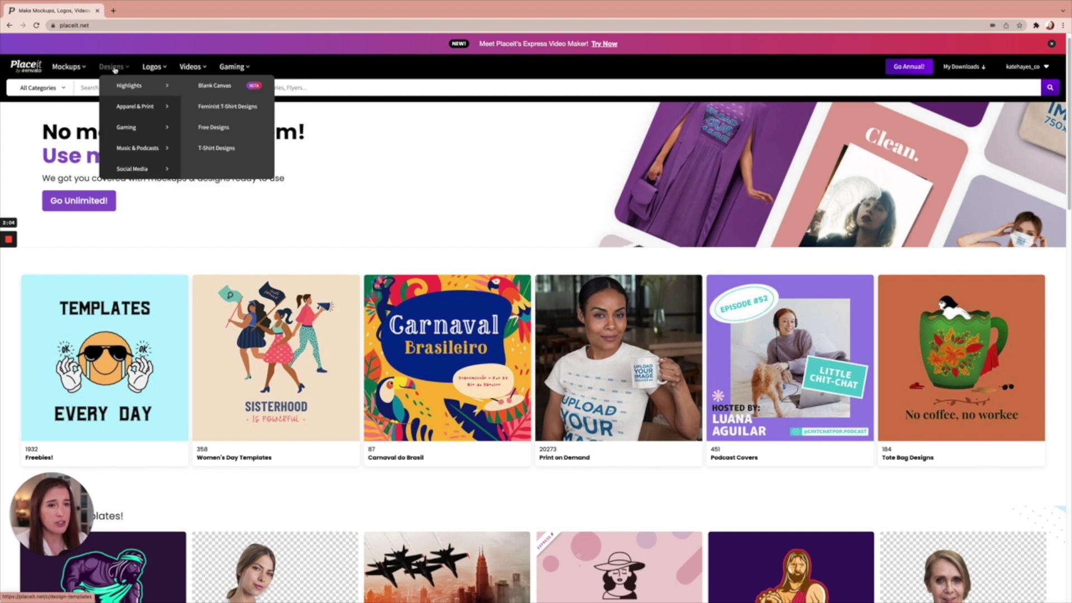
mouse_move(130, 109)
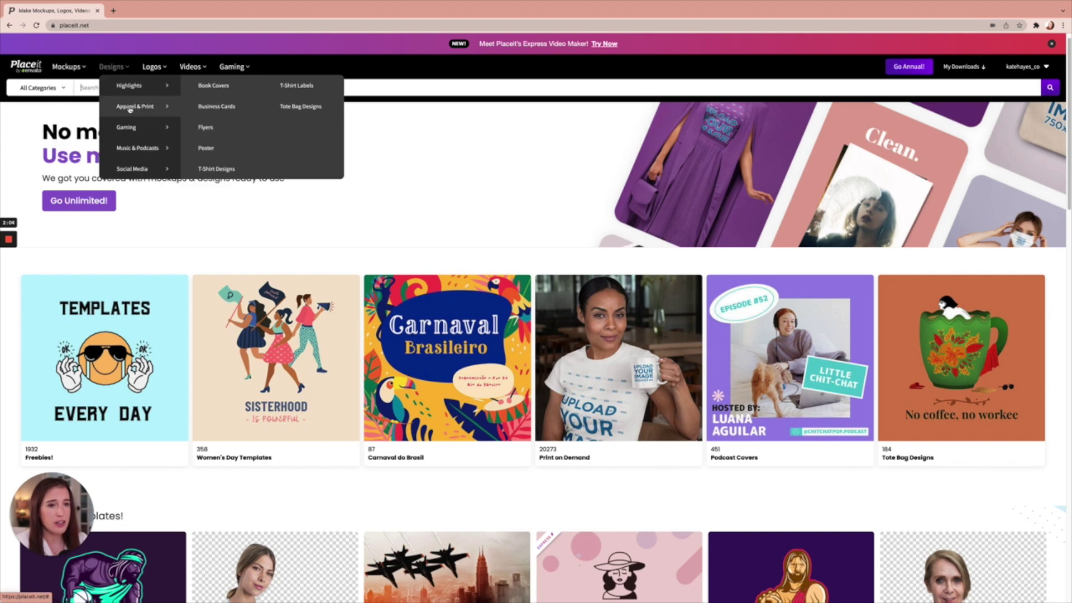
left_click(215, 170)
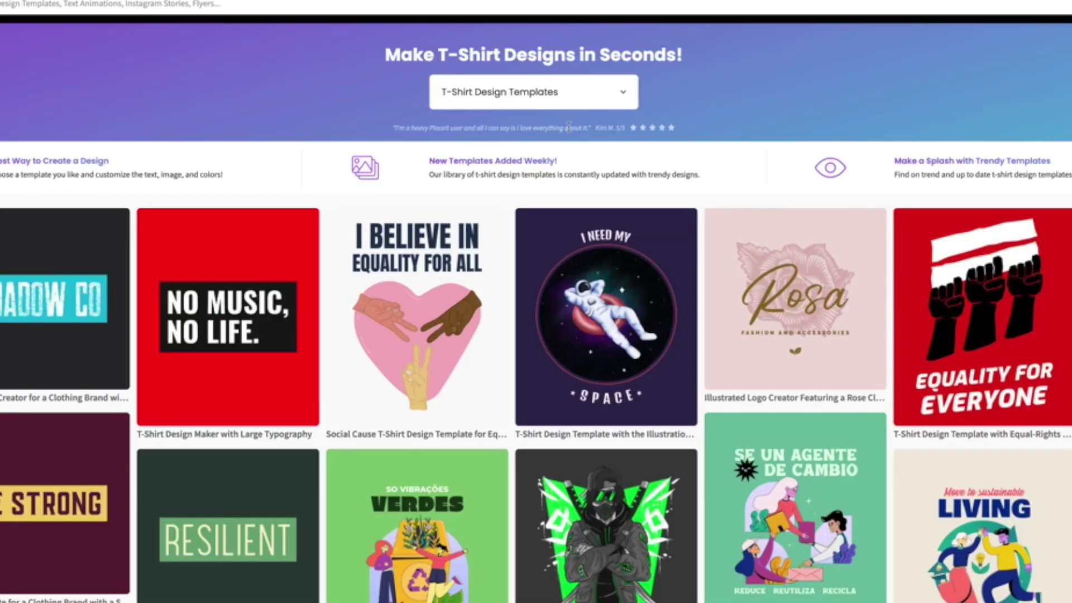
- Filter the T-shirt design templates to the 70s category within Retro T-Shirts
left_click(626, 98)
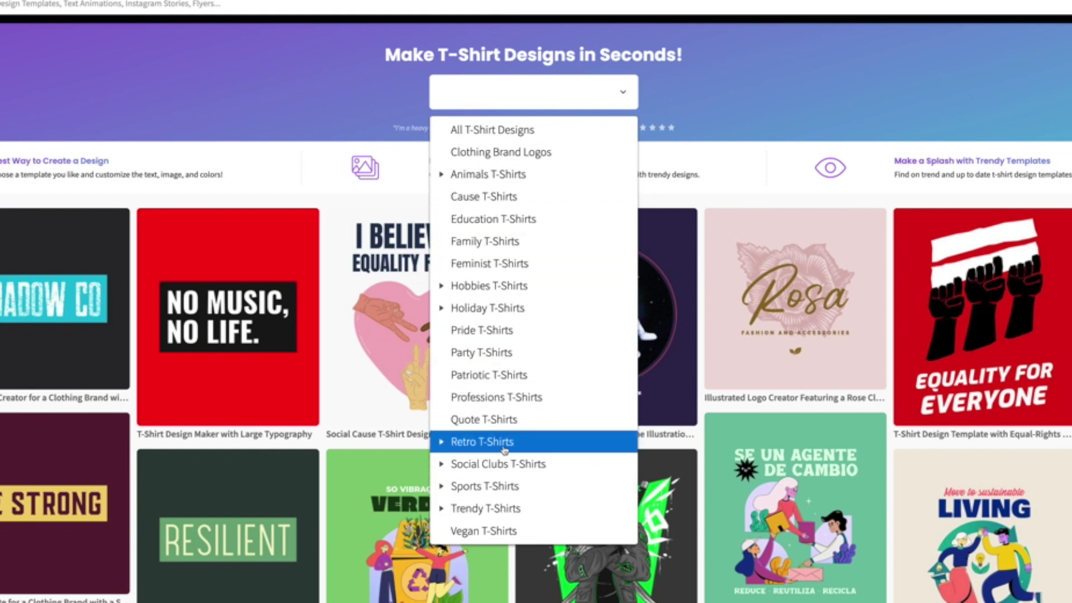
left_click(483, 447)
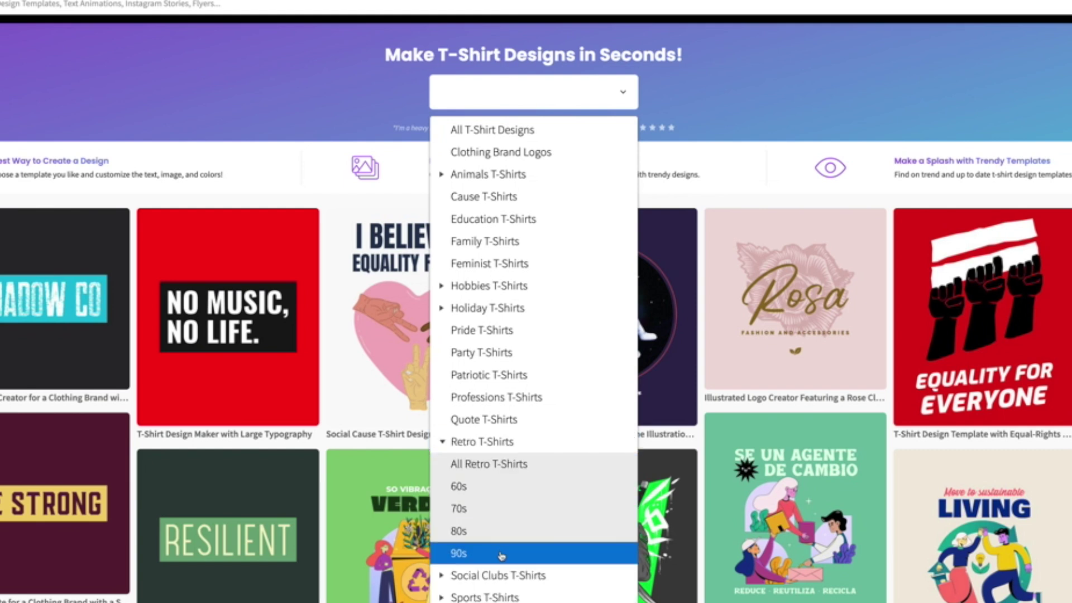
left_click(495, 512)
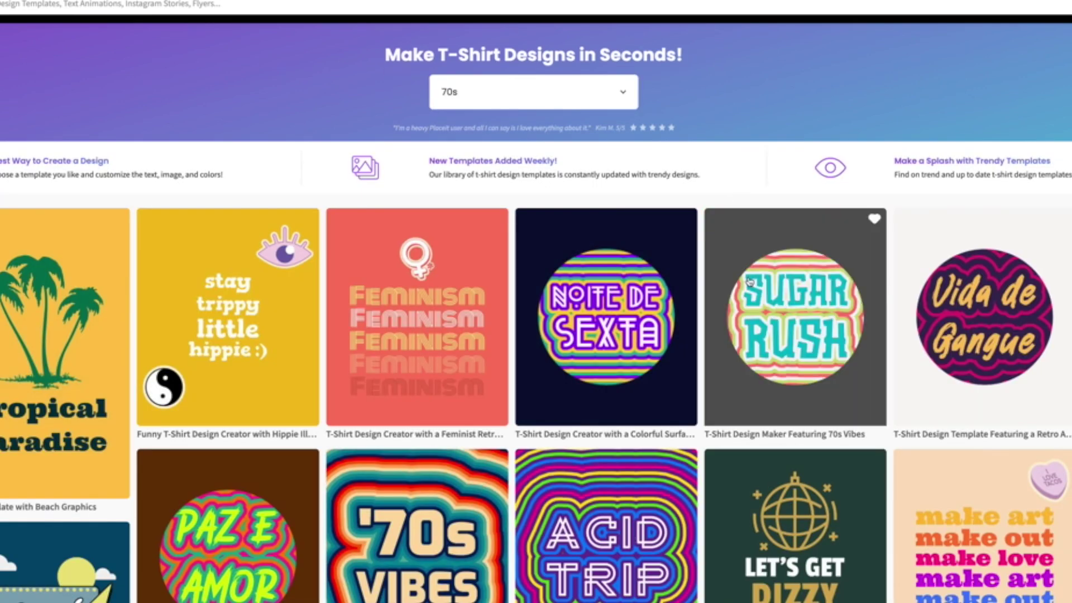
- Browse the 70s designs and open the red feminist retro T-shirt template with the repeated "Feminism" text for editing
scroll(749, 281, "down", 2)
scroll(710, 320, "down", 3)
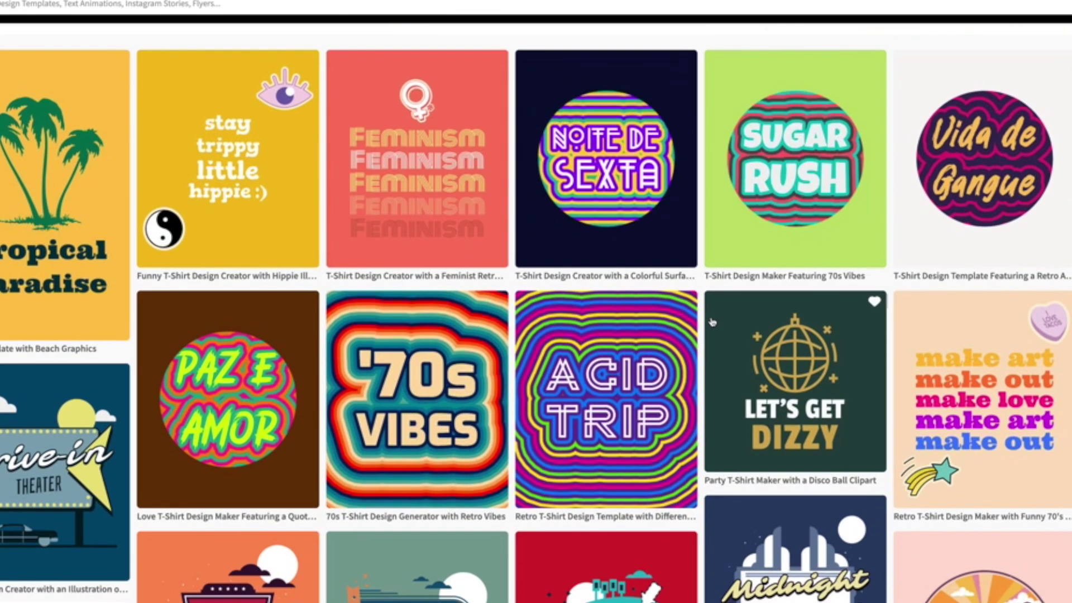
scroll(711, 322, "down", 4)
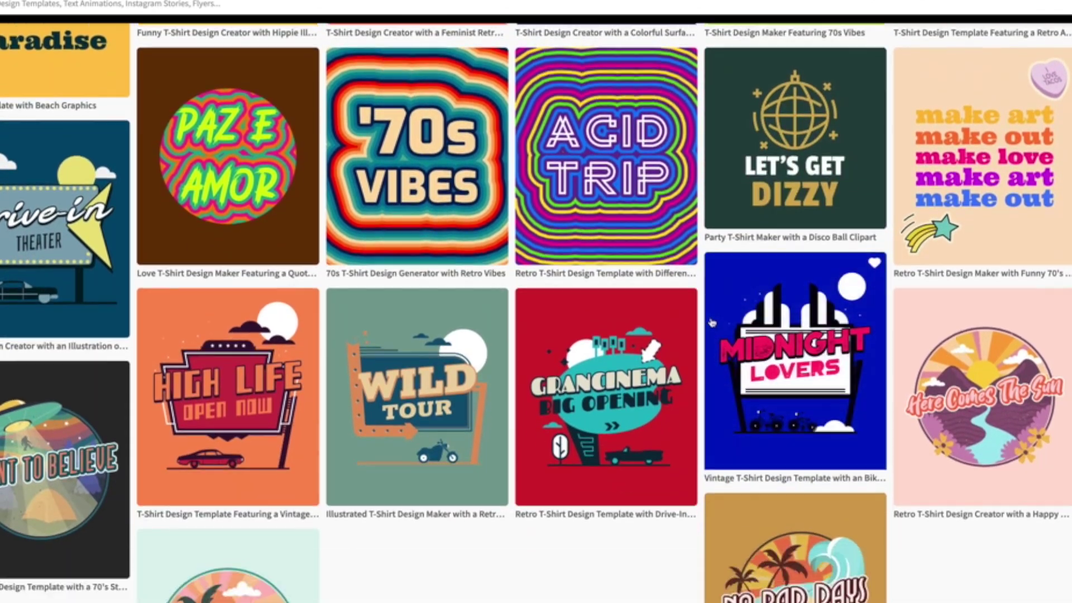
scroll(710, 322, "up", 6)
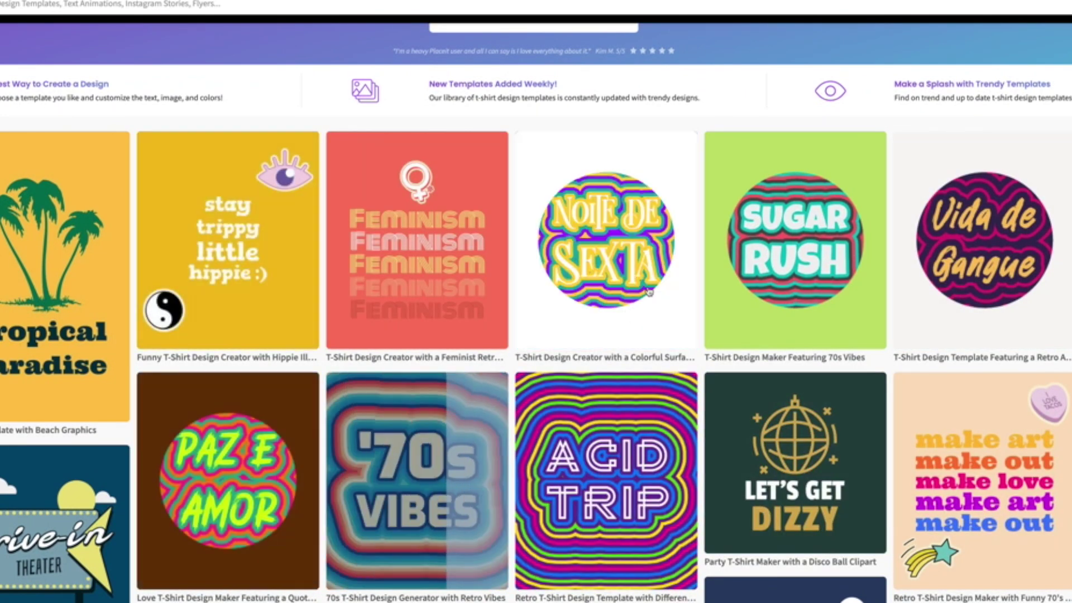
left_click(429, 264)
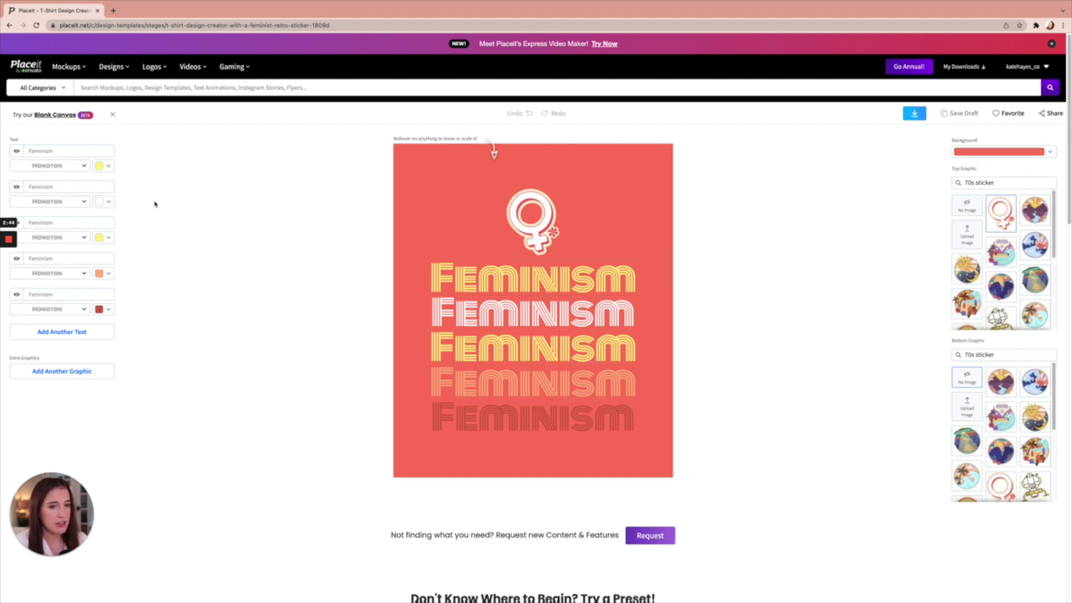
- Replace the first "Feminism" text line of the design with "One Life"
left_click(84, 149)
key("BackSpace")
key("BackSpace")
key("BackSpace")
key("BackSpace")
key("BackSpace")
key("BackSpace")
key("BackSpace")
key("BackSpace")
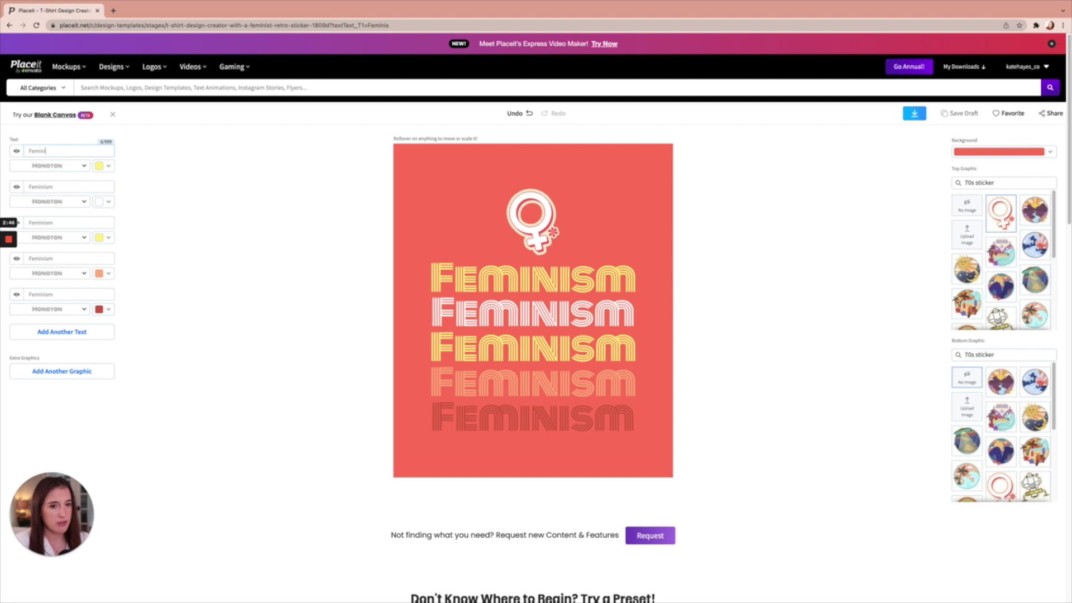
type("O")
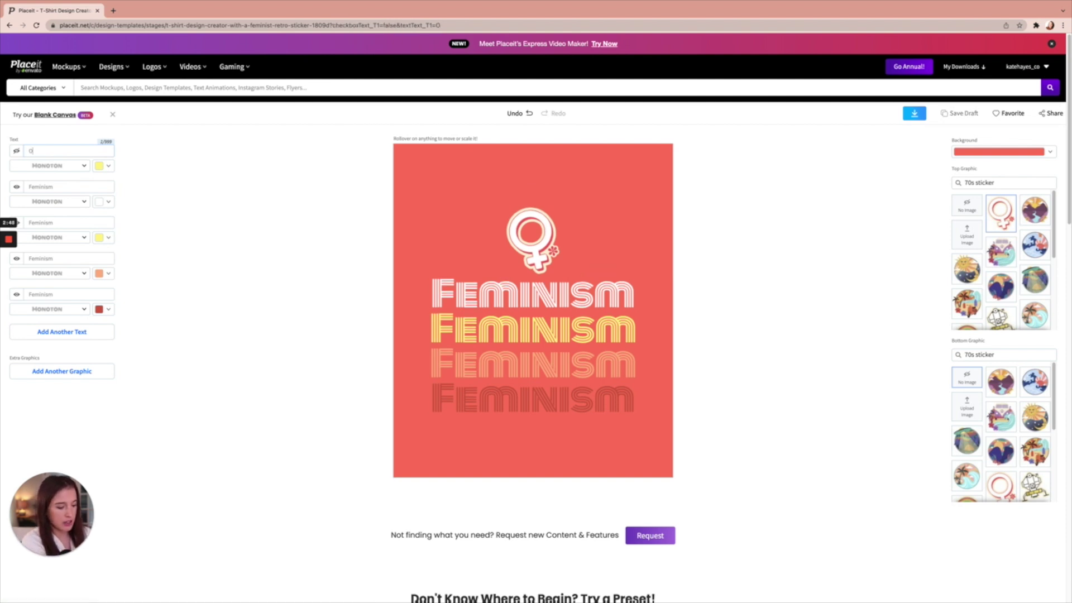
type("ne Life")
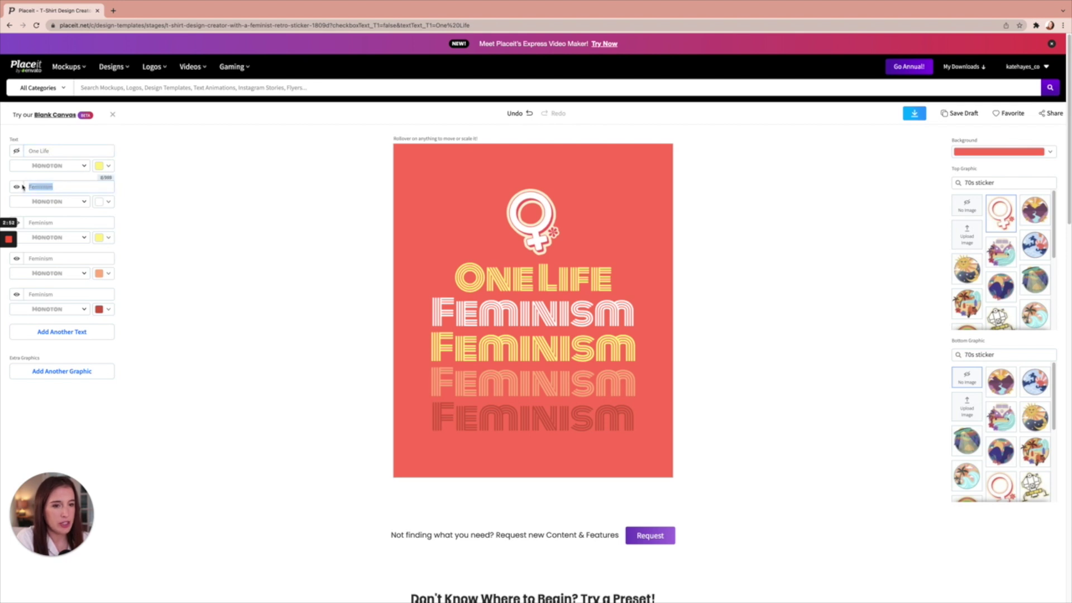
- Replace the remaining four "Feminism" text lines of the design with "One Life"
type("One Life")
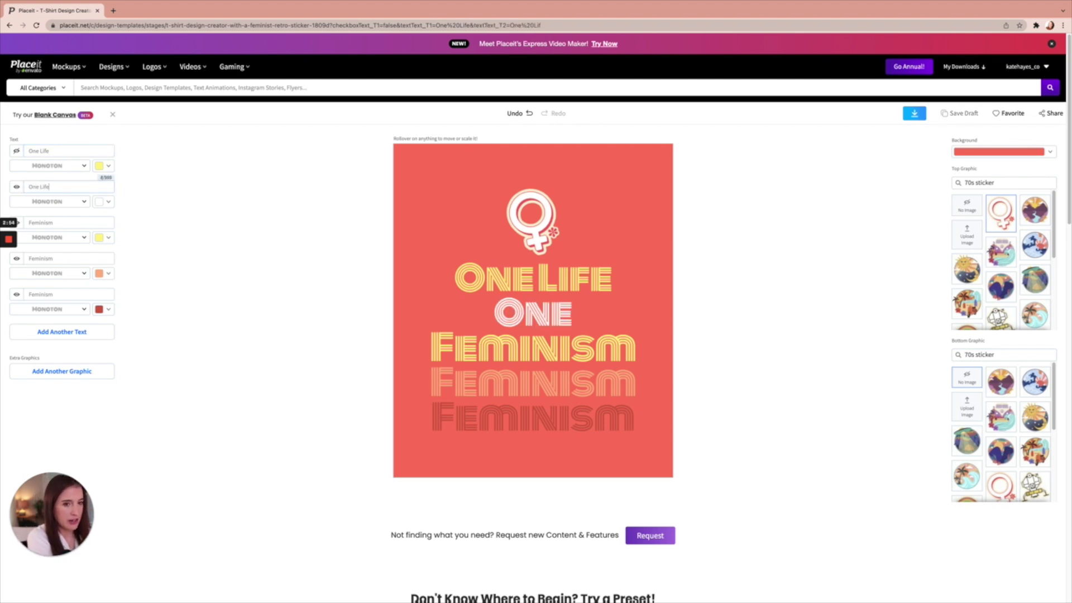
double_click(55, 223)
type("One Life")
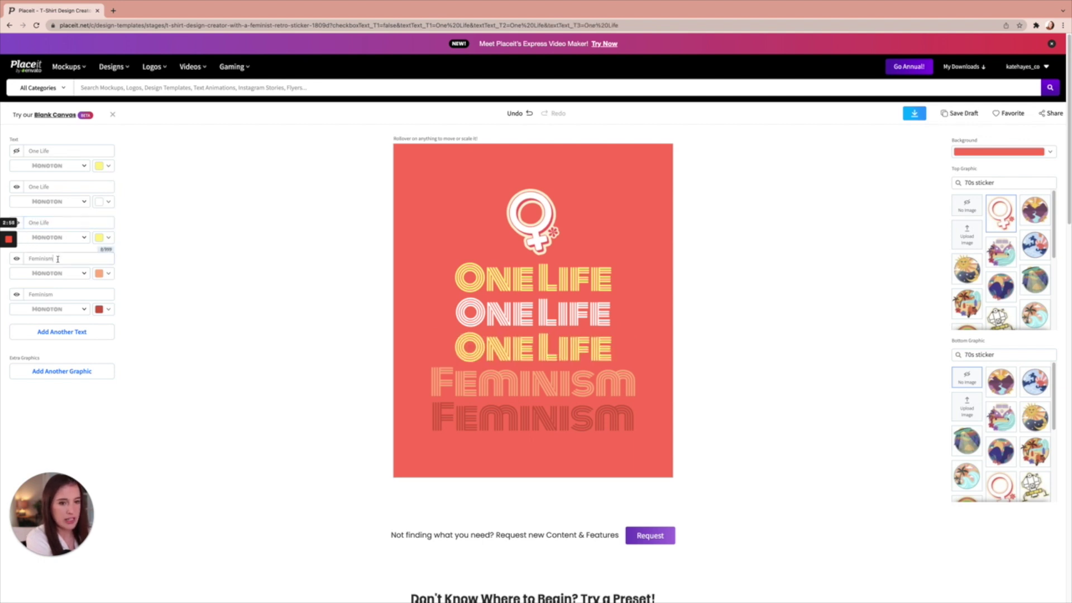
type("One Life")
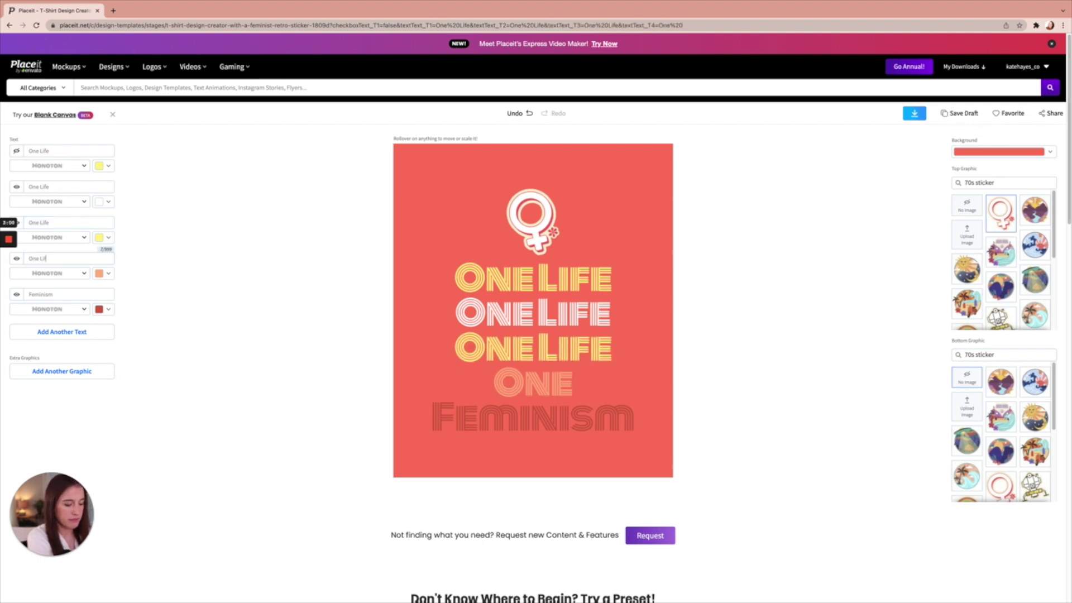
double_click(64, 296)
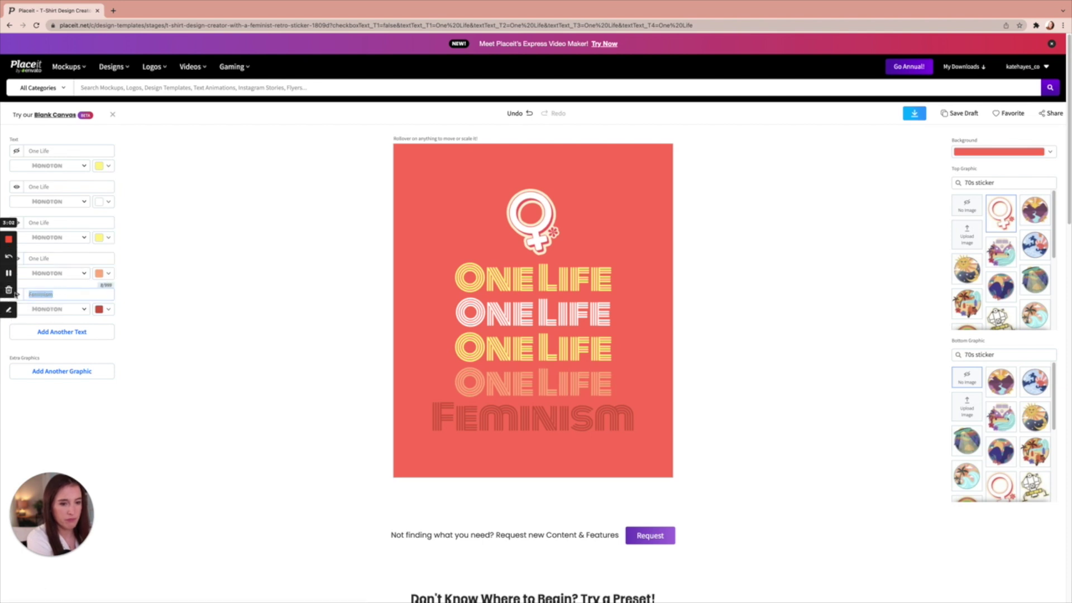
type("One Life")
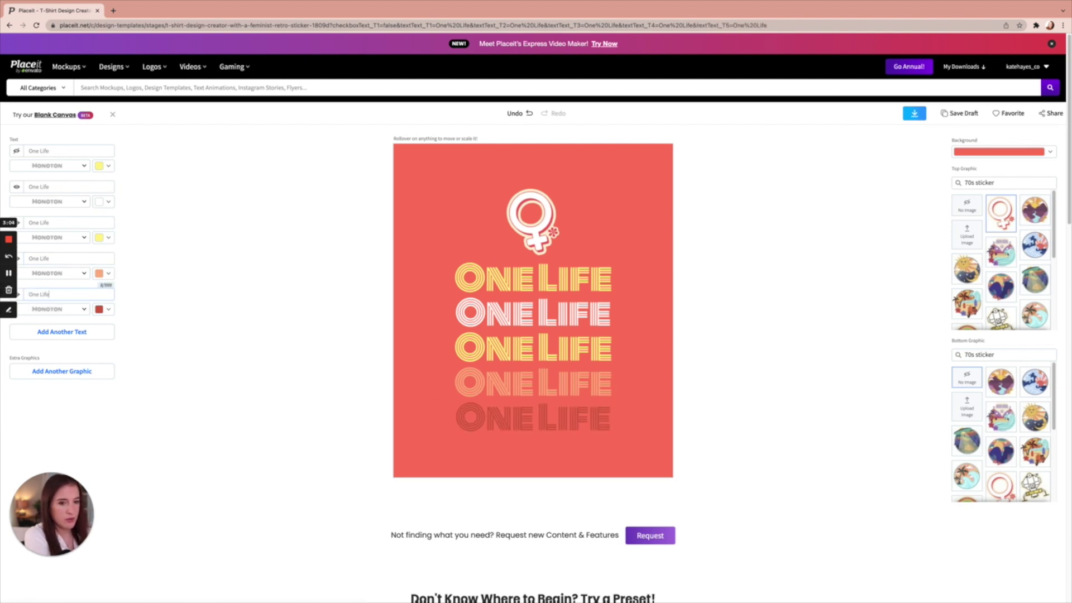
- Try the Lato and Alegreya Sans fonts on the first "One Life" line and settle on Catamaran
left_click(85, 166)
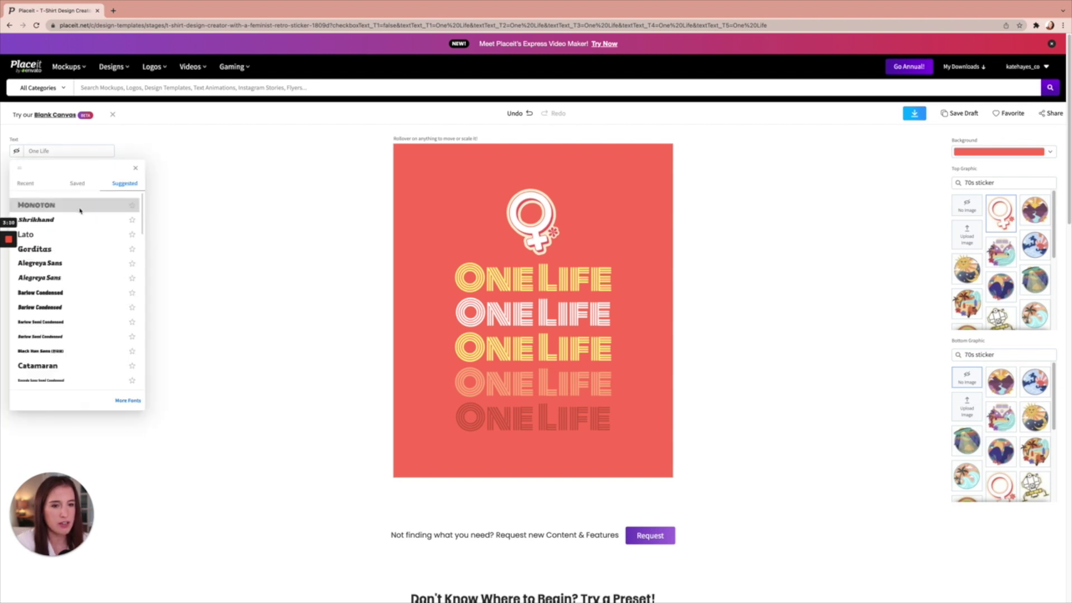
left_click(78, 237)
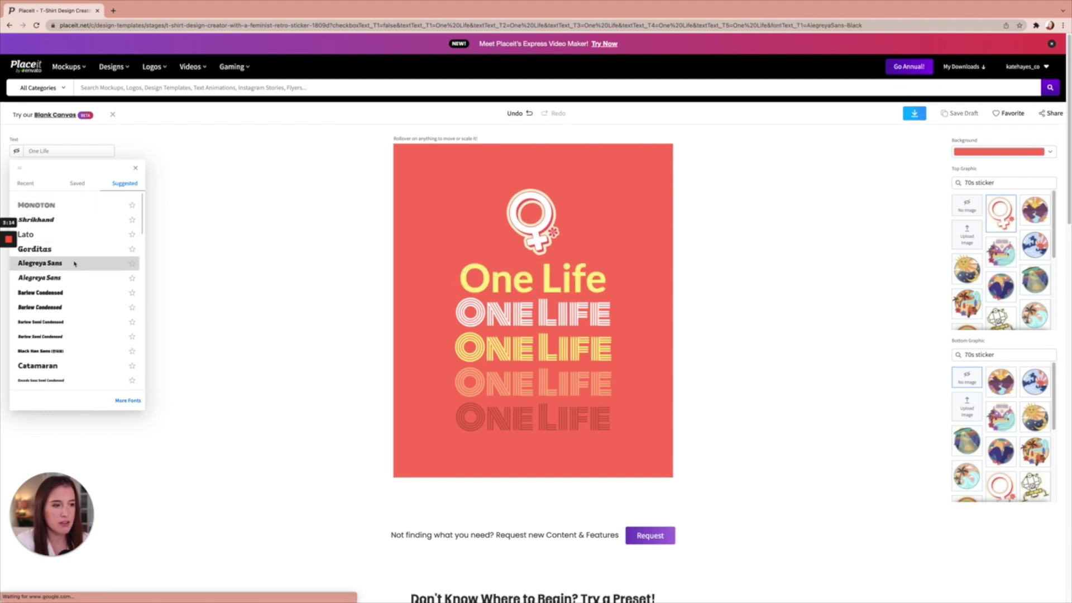
left_click(75, 263)
scroll(76, 264, "down", 3)
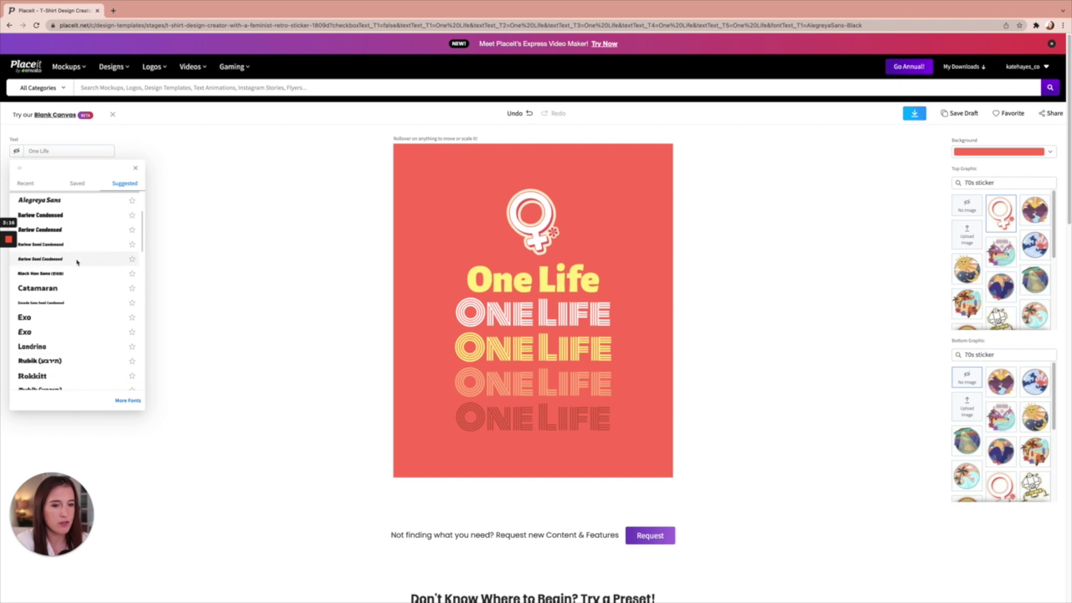
left_click(75, 290)
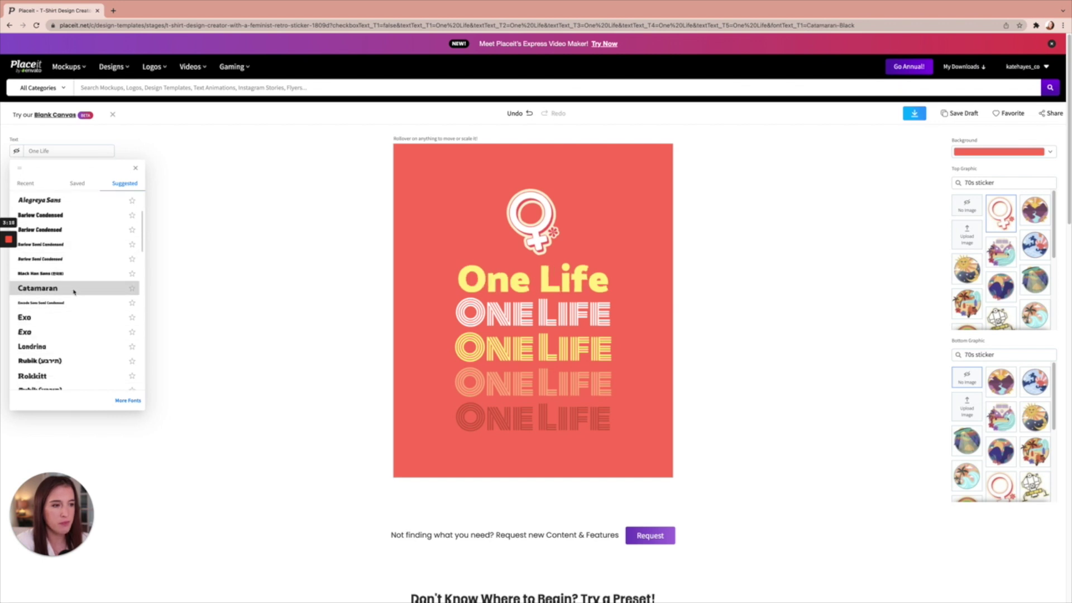
left_click(190, 260)
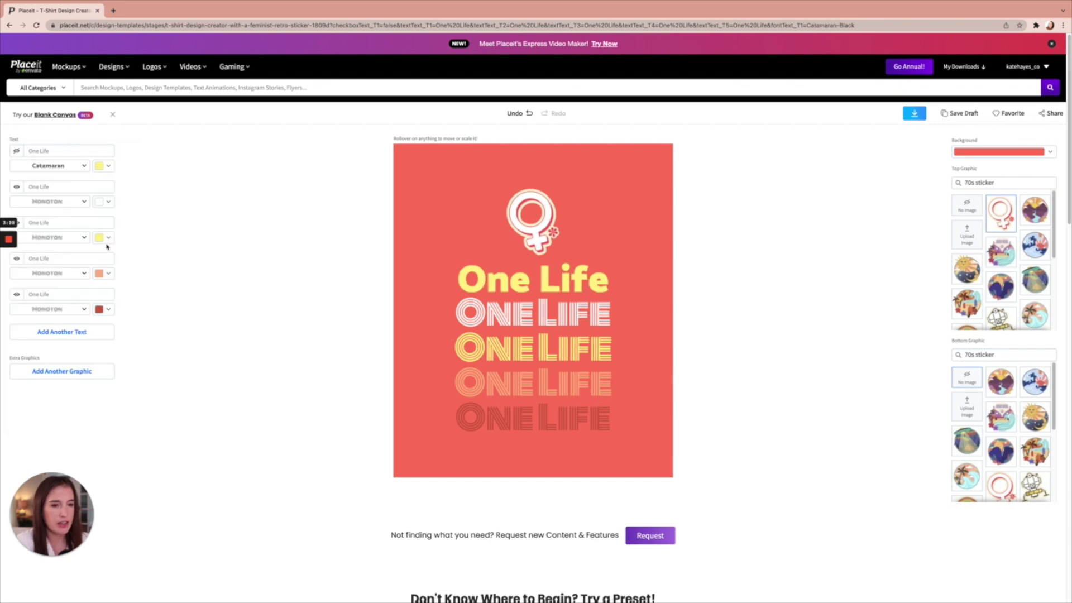
- Set the font of the second to fifth "One Life" lines to Catamaran
left_click(77, 203)
left_click(55, 241)
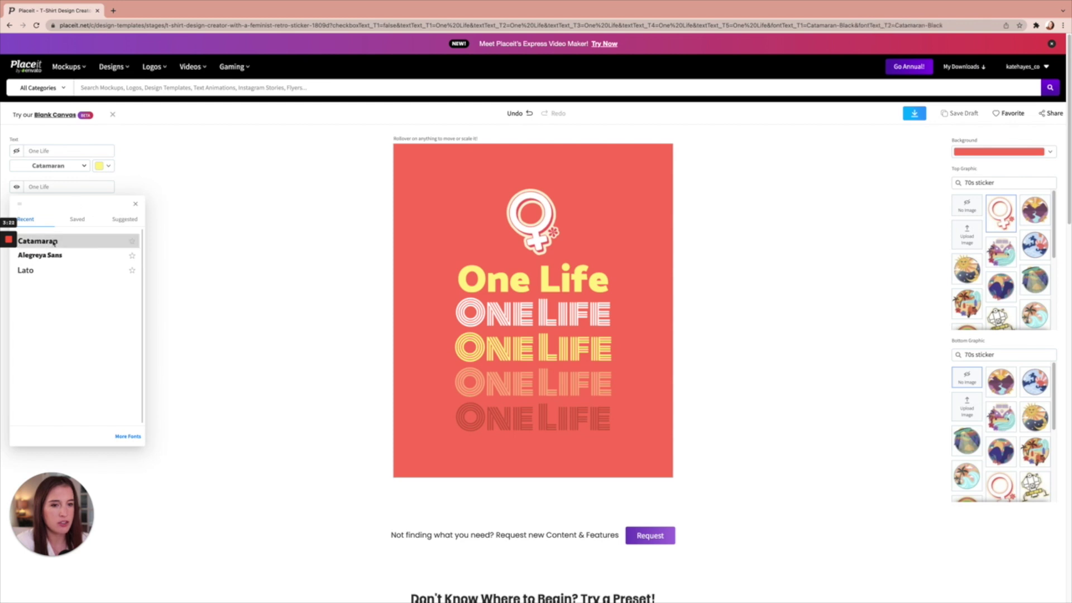
left_click(169, 235)
left_click(56, 237)
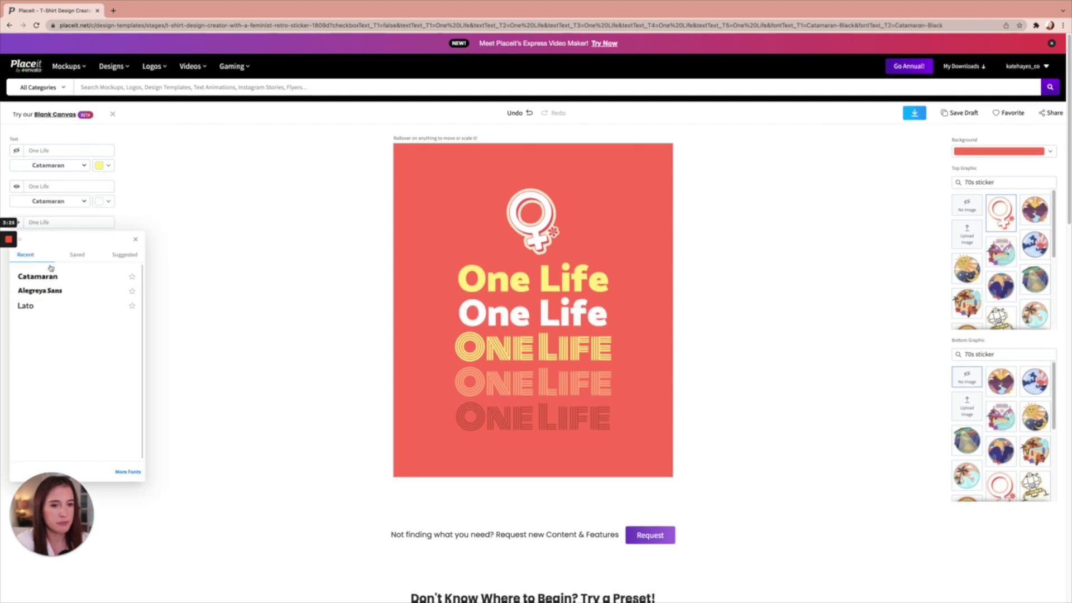
left_click(56, 276)
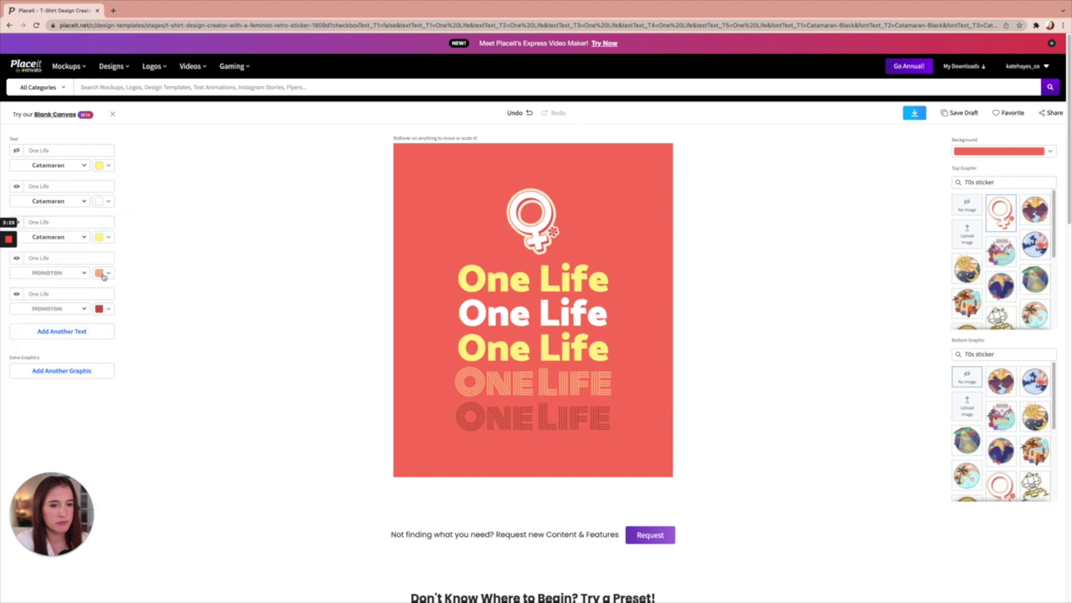
left_click(56, 273)
left_click(56, 312)
left_click(169, 305)
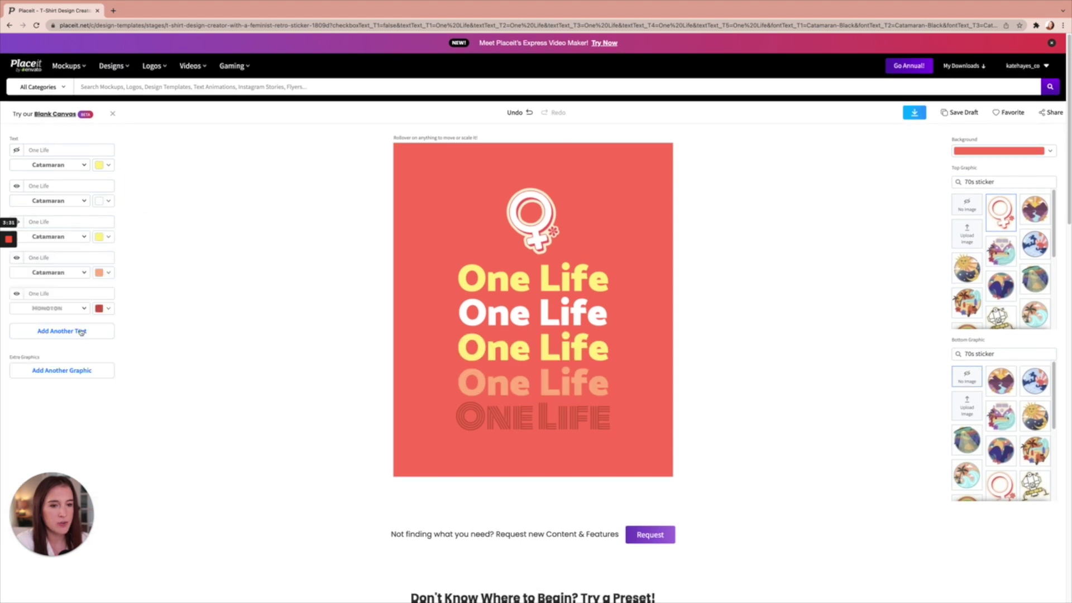
left_click(58, 310)
left_click(54, 348)
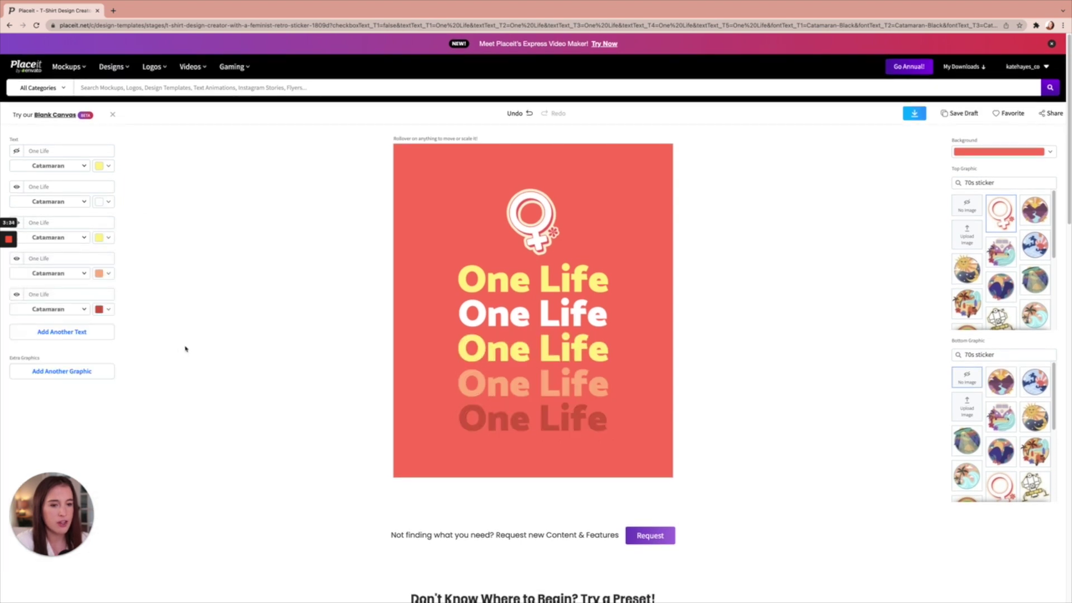
- Change the design's background color to a mustard yellow
scroll(453, 196, "down", 1)
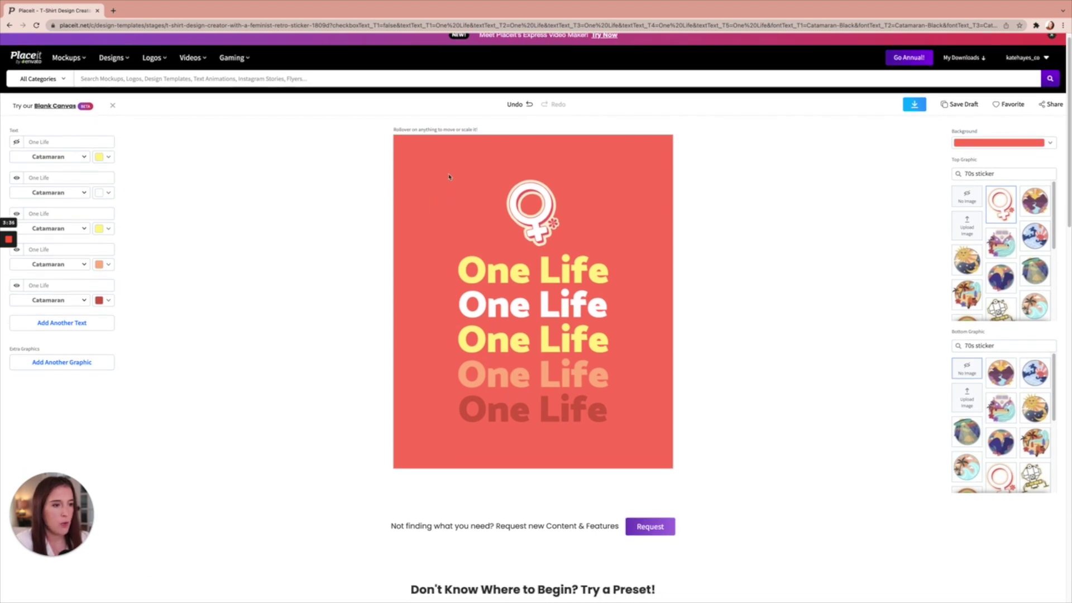
scroll(449, 183, "down", 1)
scroll(476, 174, "down", 1)
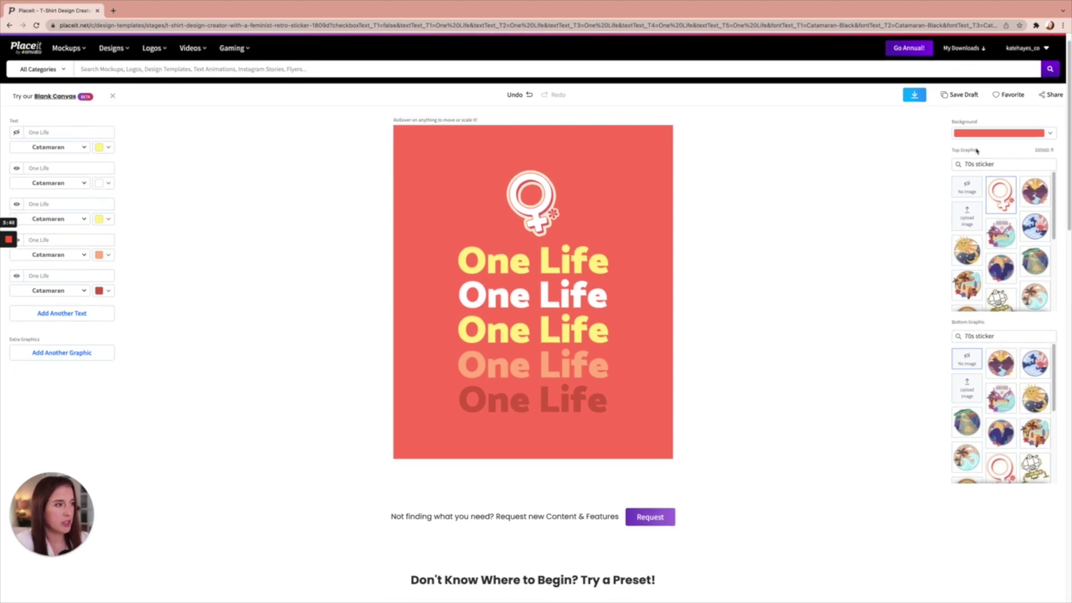
left_click(1034, 134)
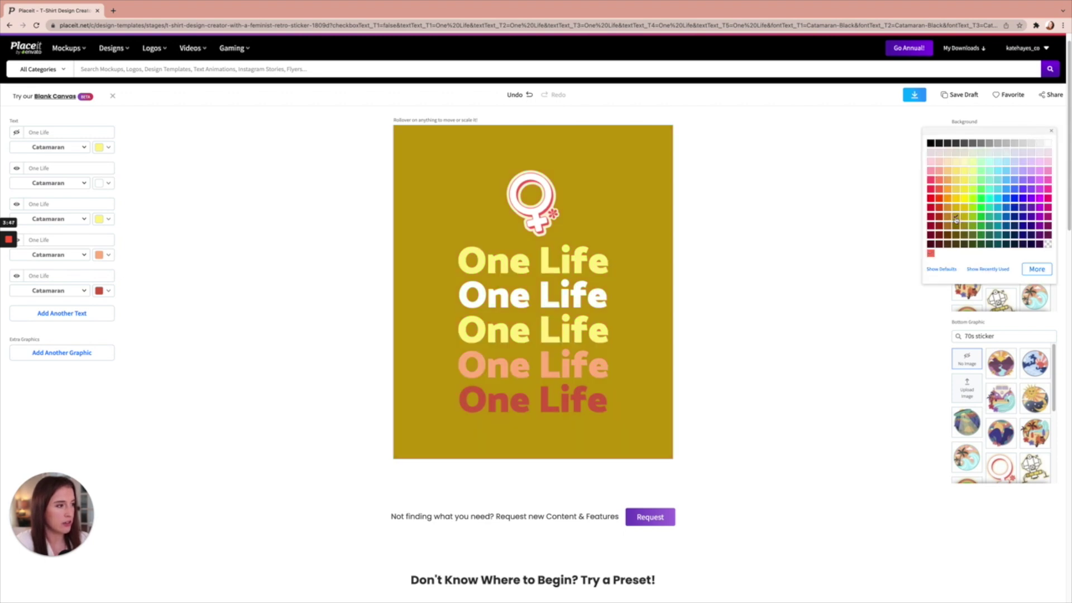
left_click(957, 209)
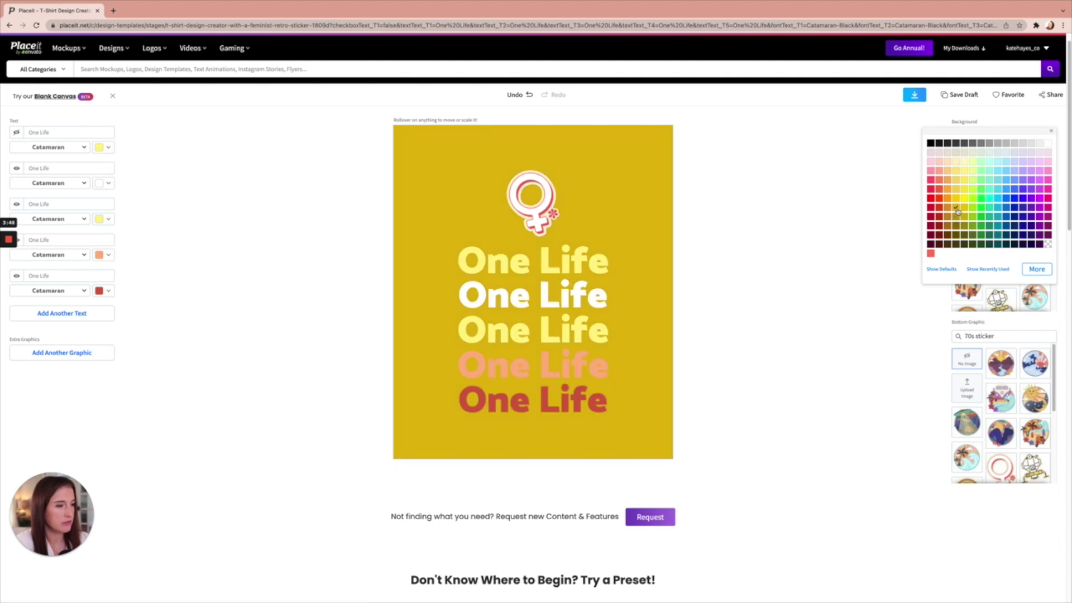
left_click(794, 269)
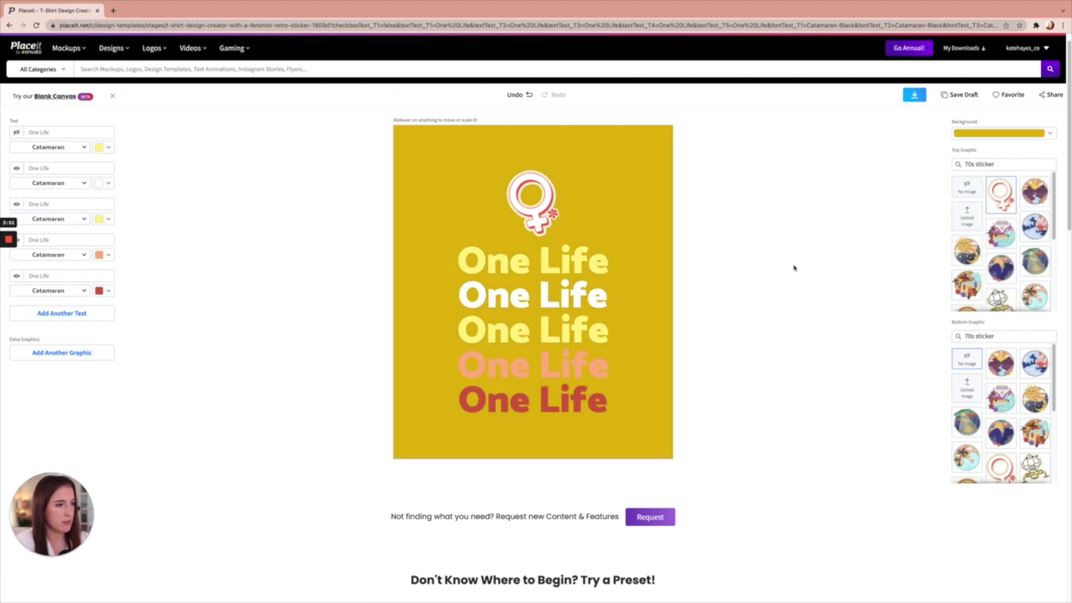
- Browse the 70s stickers for the top graphic and replace the female symbol with the round wave and rising sun sticker
left_click(556, 269)
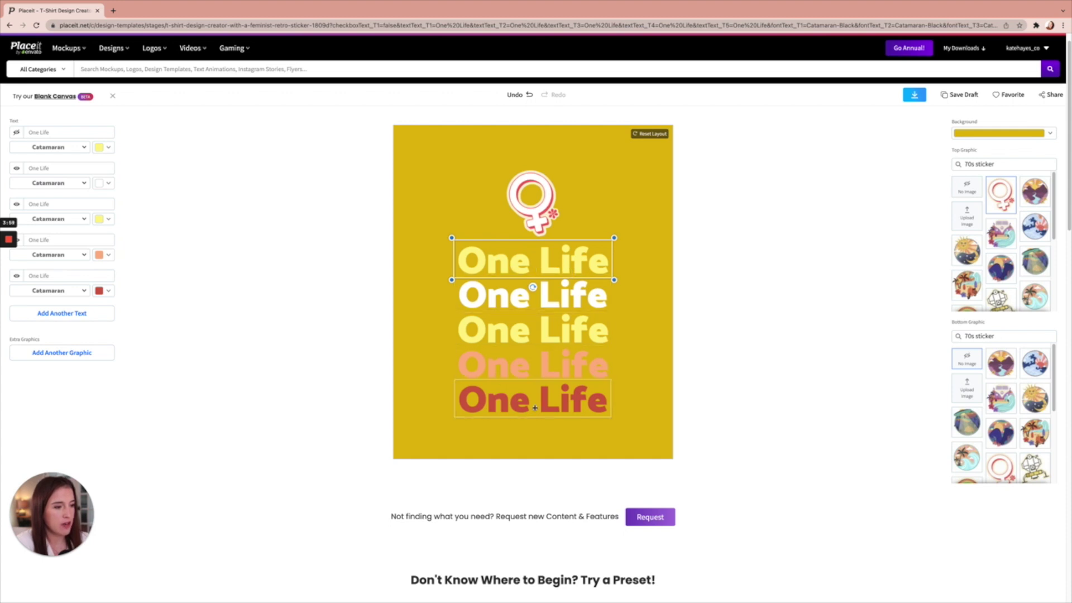
left_click(572, 214)
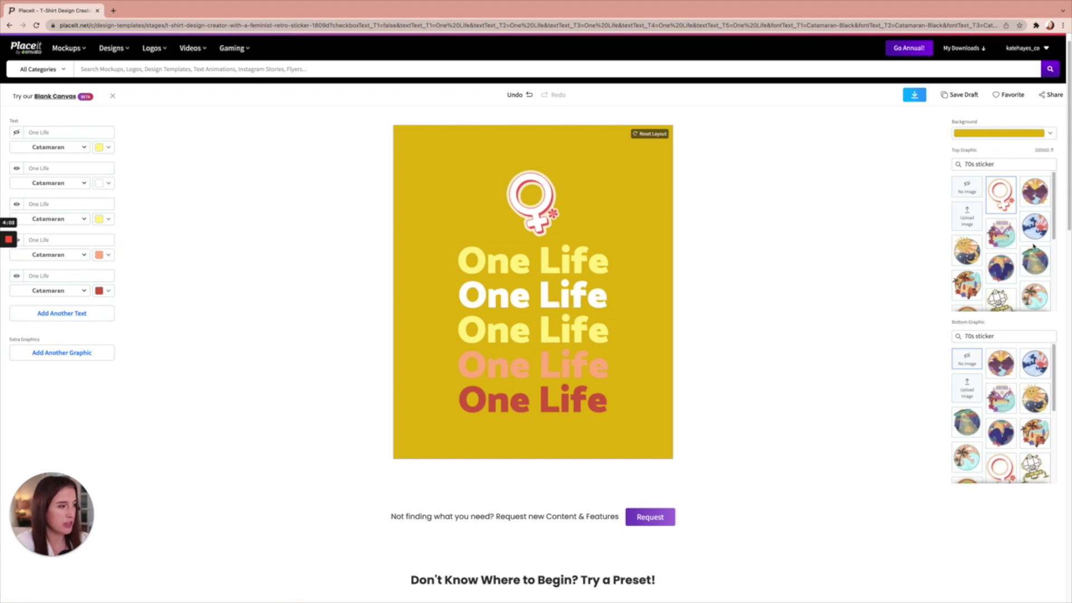
scroll(1020, 215, "down", 2)
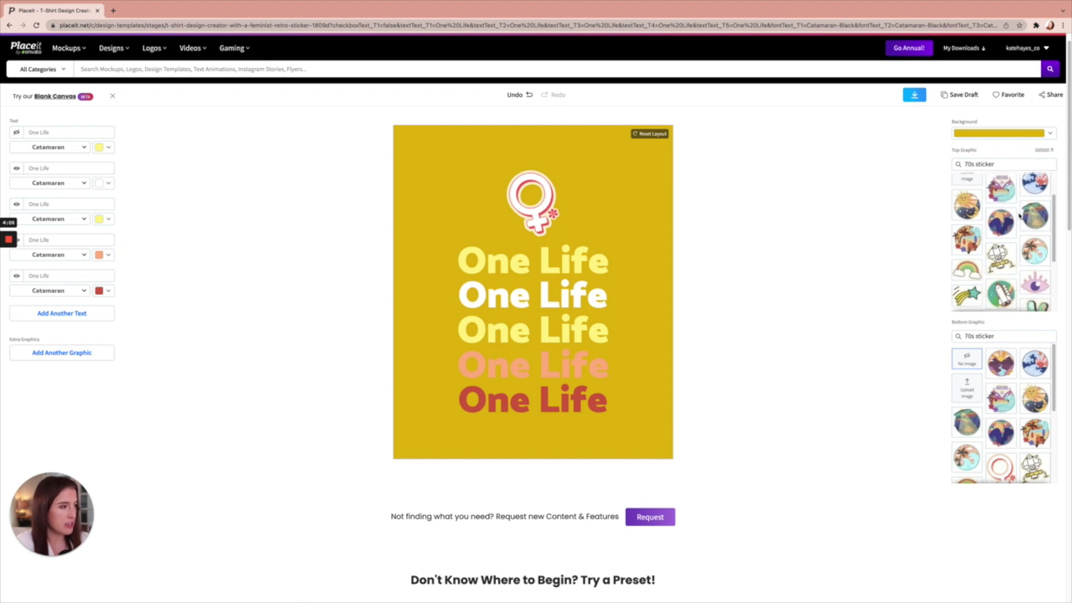
scroll(1005, 215, "up", 3)
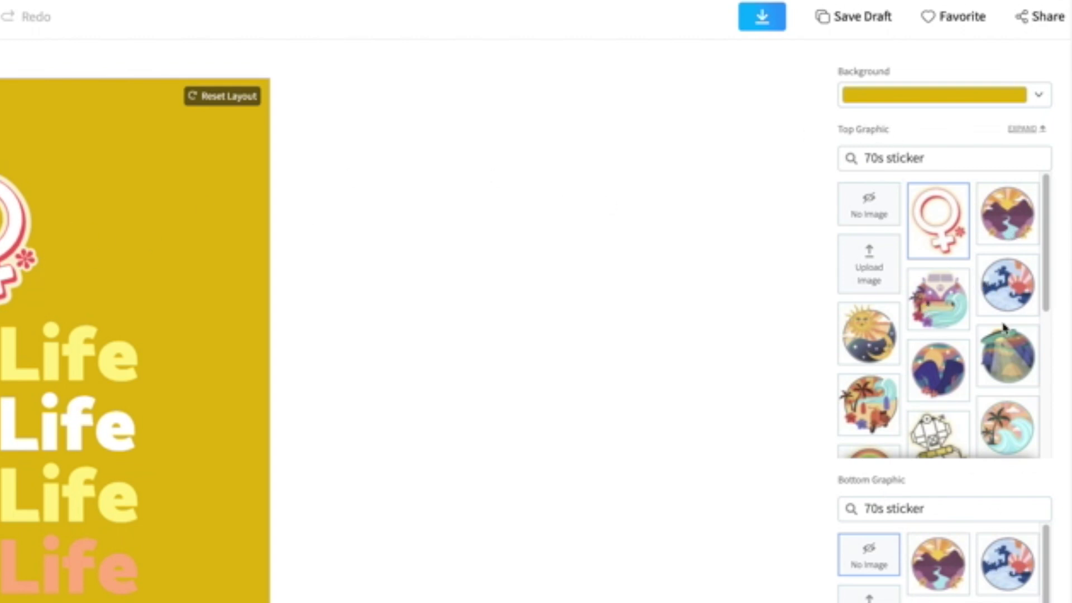
scroll(1003, 327, "down", 5)
scroll(1004, 328, "up", 3)
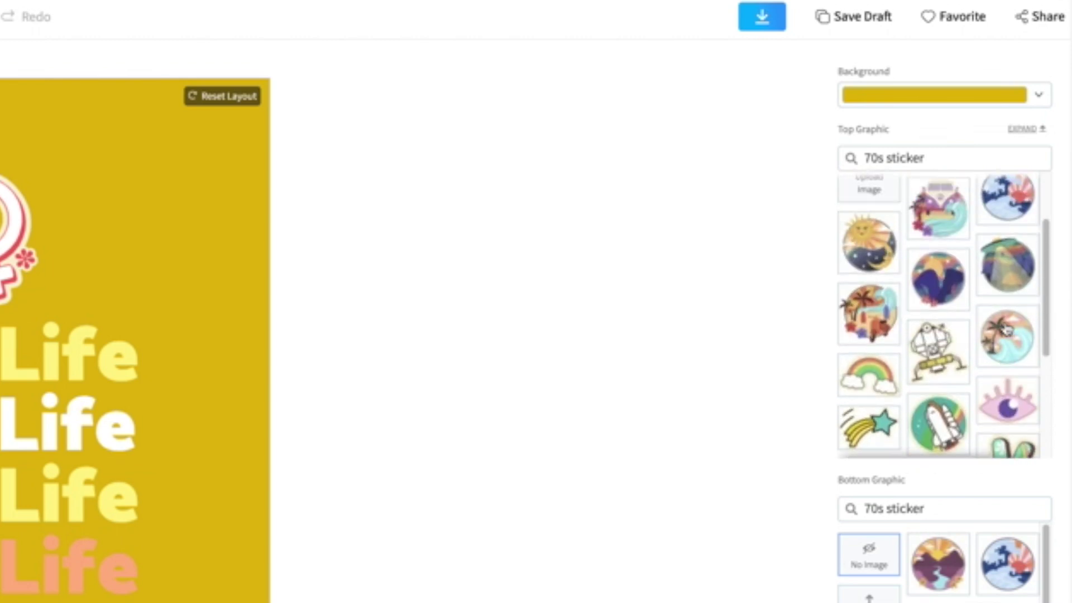
left_click(1014, 214)
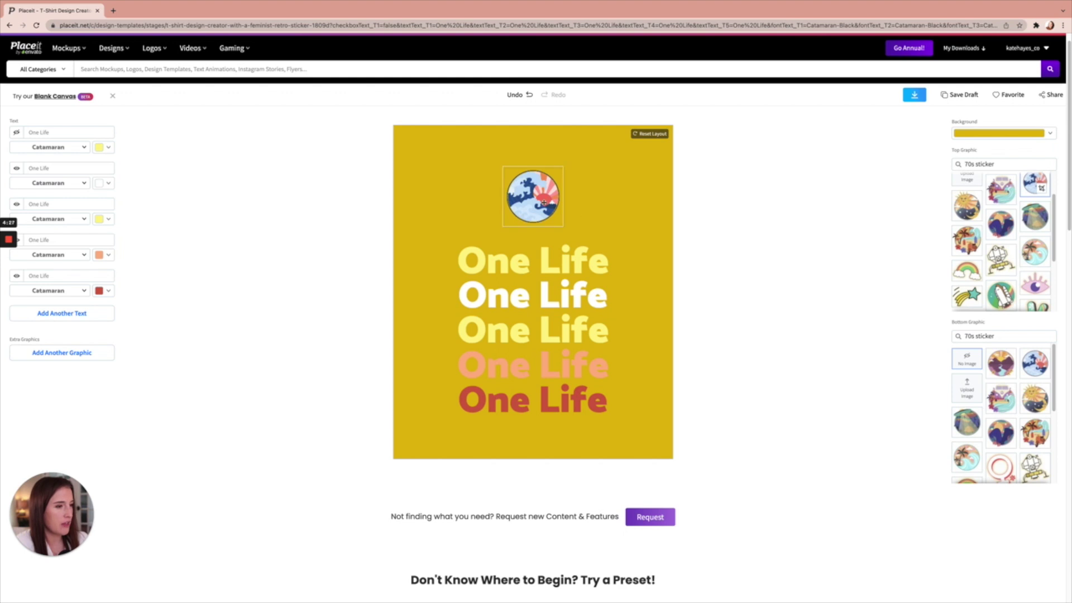
- Enlarge the wave and sun sticker and keep it centered above the "One Life" text lines
left_click(545, 203)
left_click_drag(500, 163, 469, 134)
left_click_drag(516, 189, 526, 190)
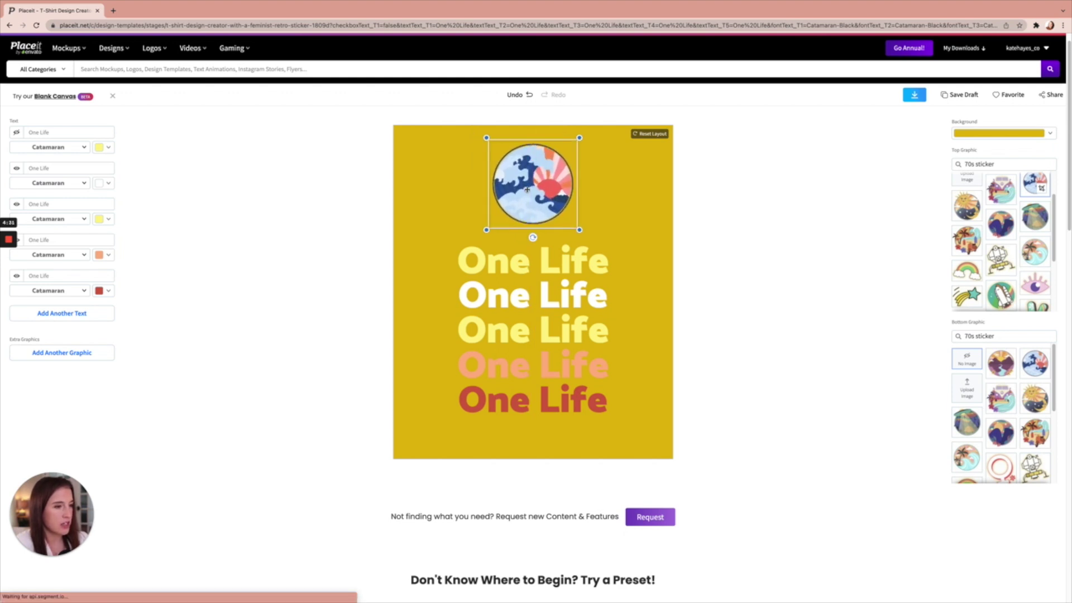
left_click_drag(581, 230, 554, 262)
left_click(642, 242)
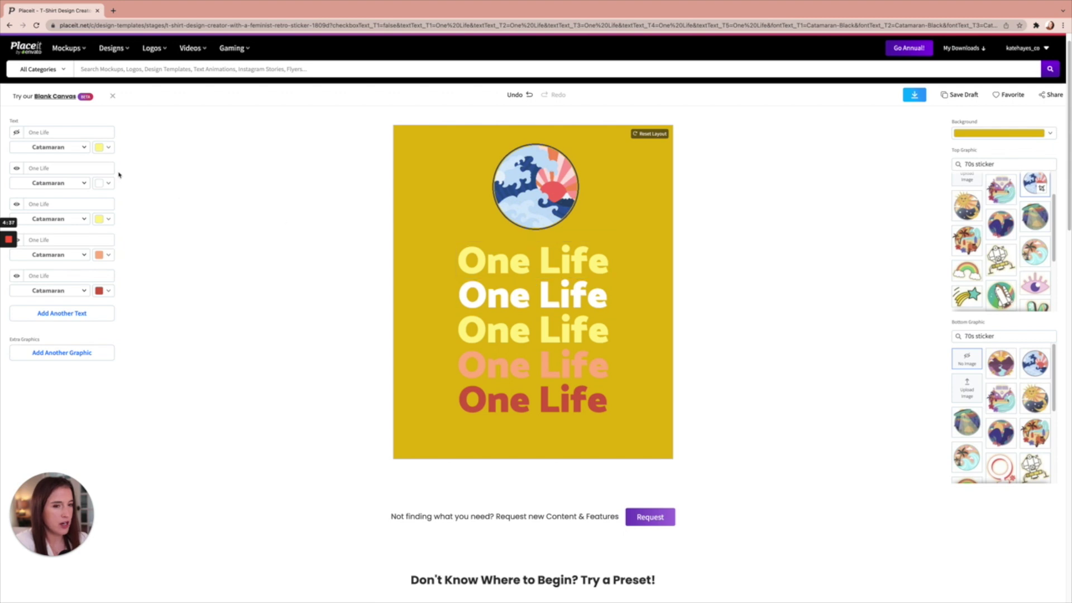
- Change the color of the first "One Life" line to coral
left_click(109, 149)
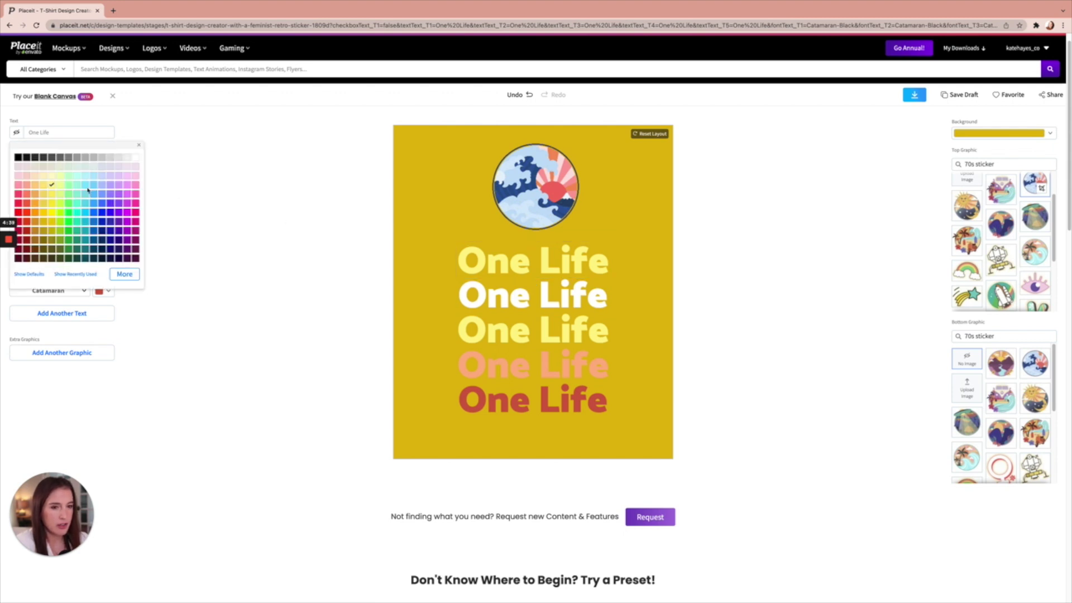
left_click(29, 199)
left_click(224, 239)
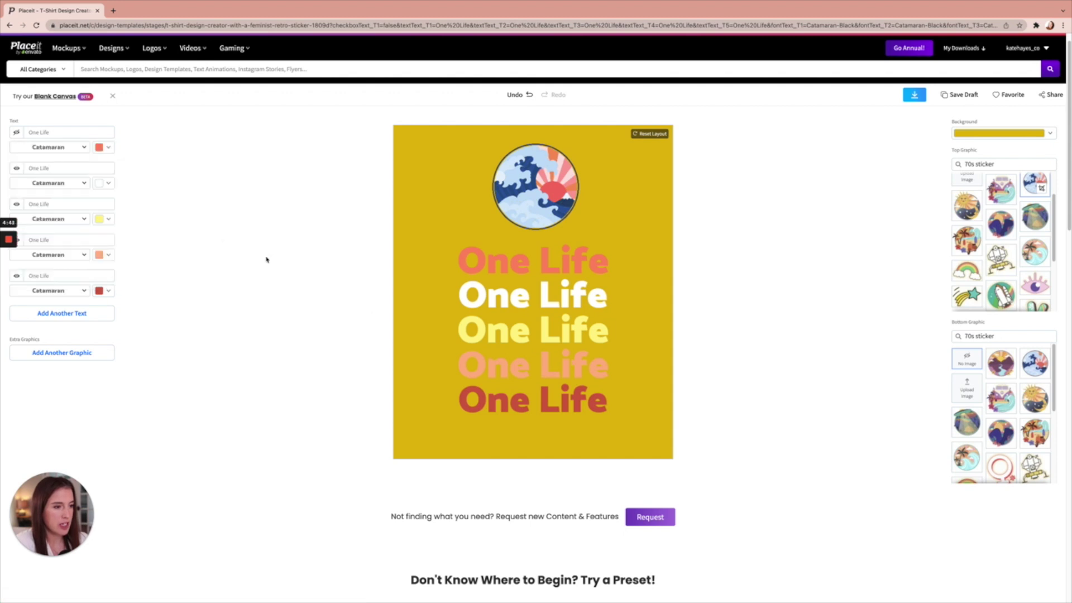
left_click(480, 331)
left_click(231, 248)
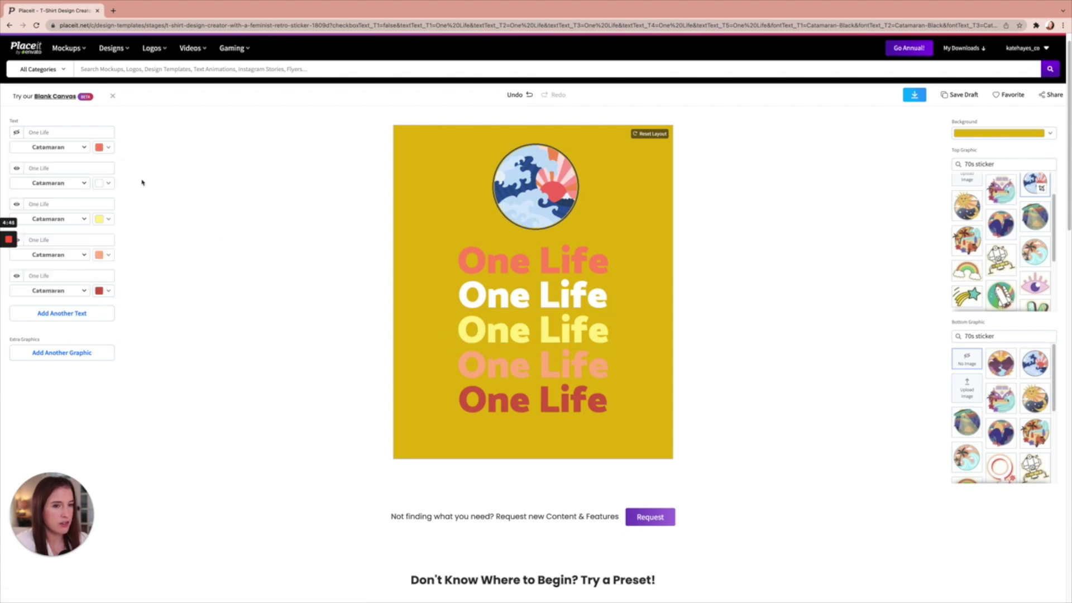
- Change the color of the third "One Life" line to red
left_click(109, 220)
left_click(26, 283)
left_click(286, 319)
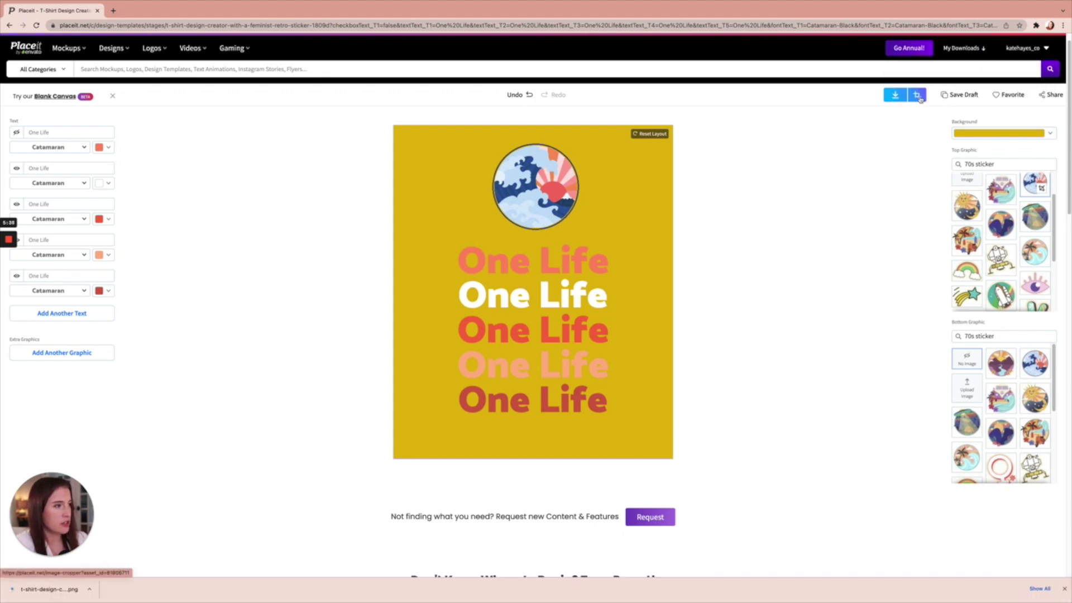
- Open the finished "One Life" design in the Image Cropper and apply the T-Shirt Design size preset
left_click(918, 96)
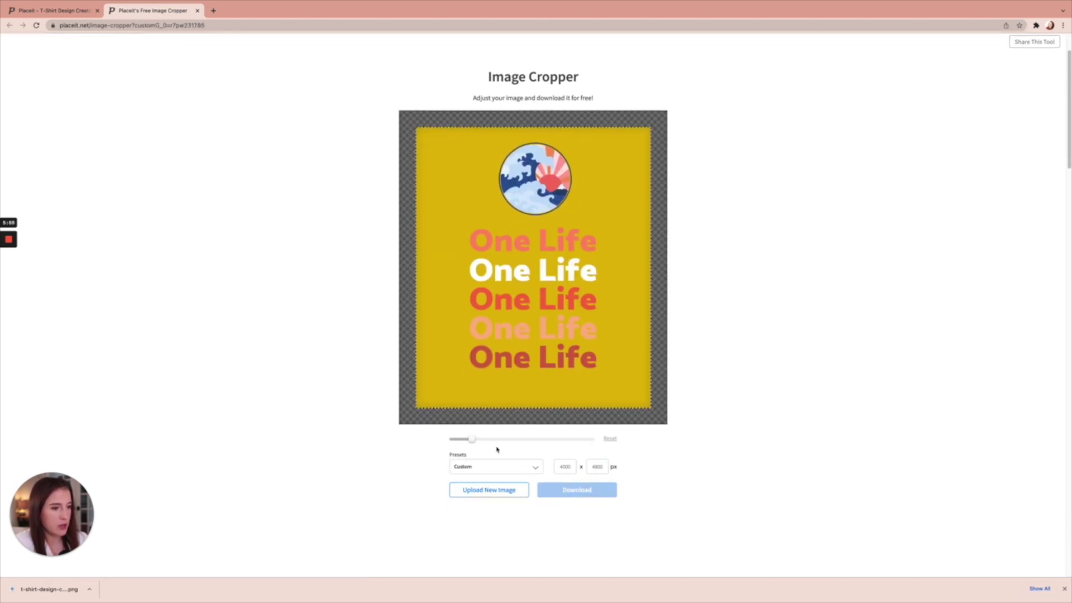
left_click(474, 471)
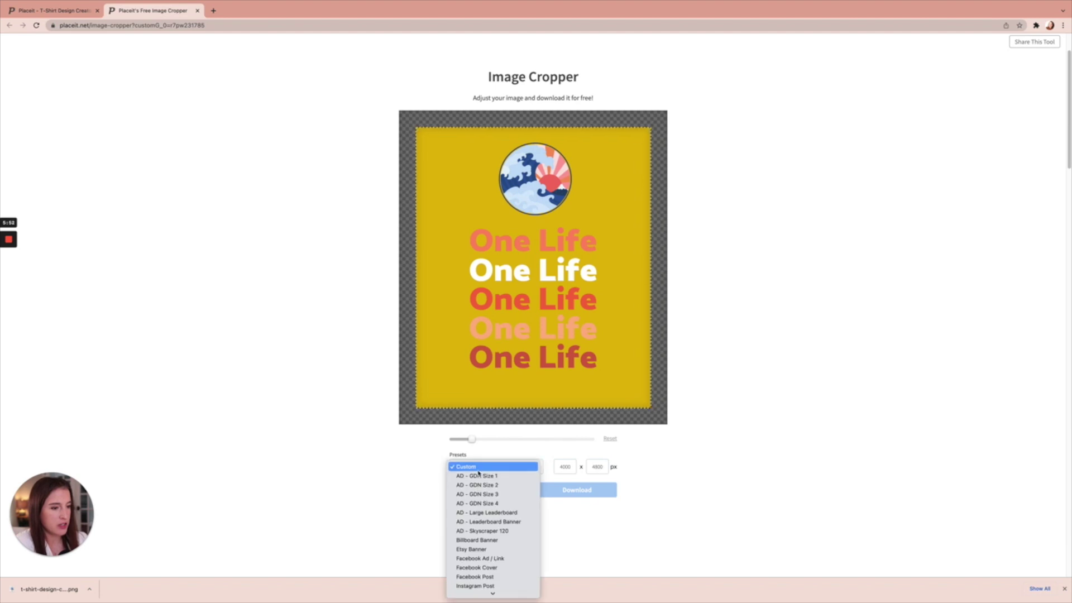
scroll(492, 506, "down", 5)
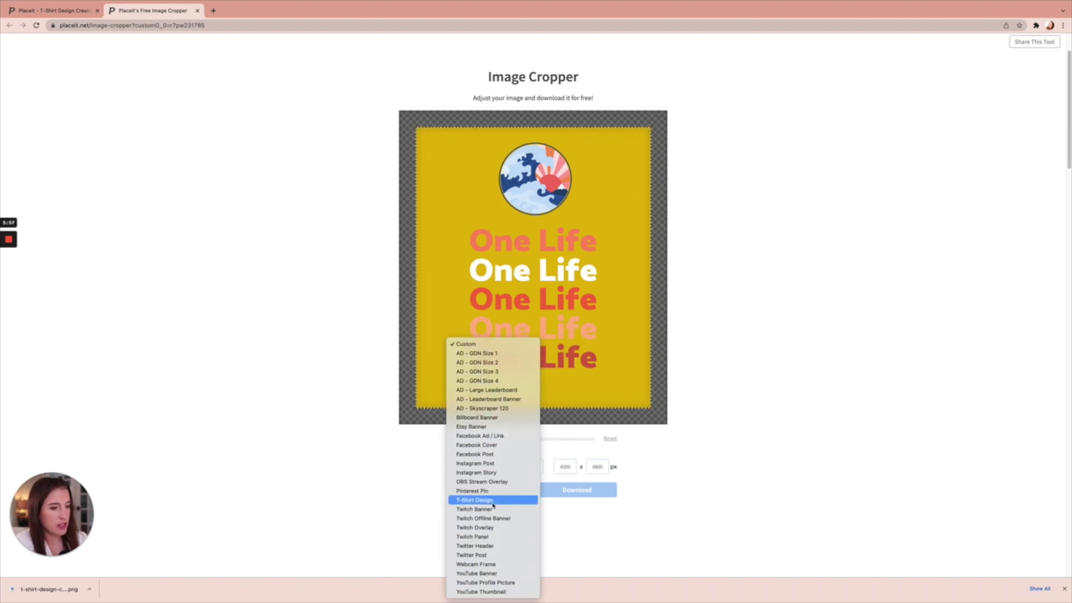
left_click(474, 500)
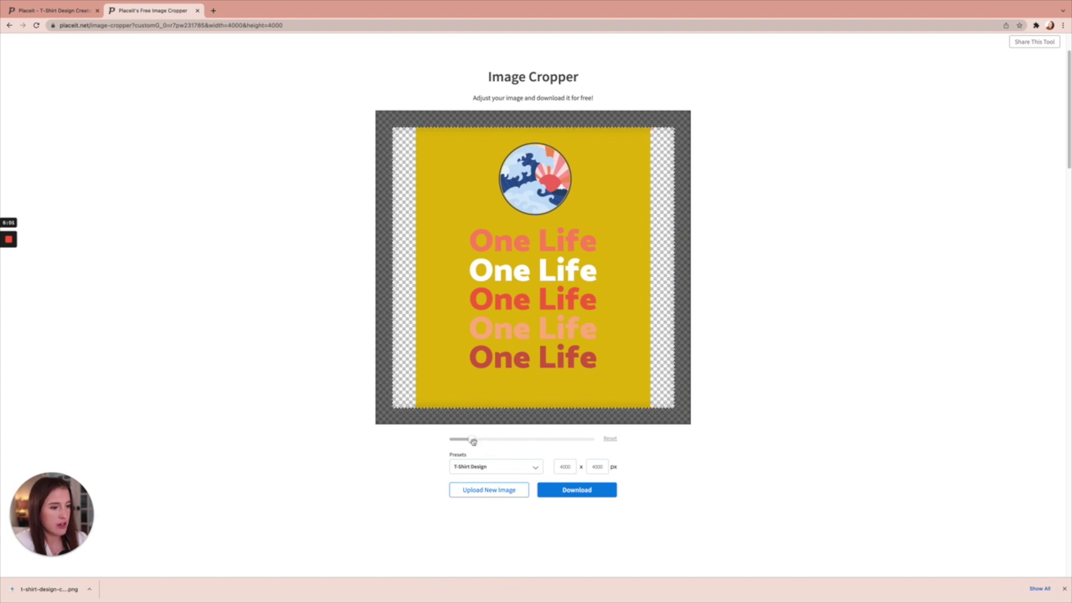
- Enlarge the design slightly within the square crop frame, center it vertically and download the resized image
left_click_drag(472, 440, 479, 442)
left_click_drag(479, 442, 479, 441)
left_click_drag(511, 382, 510, 397)
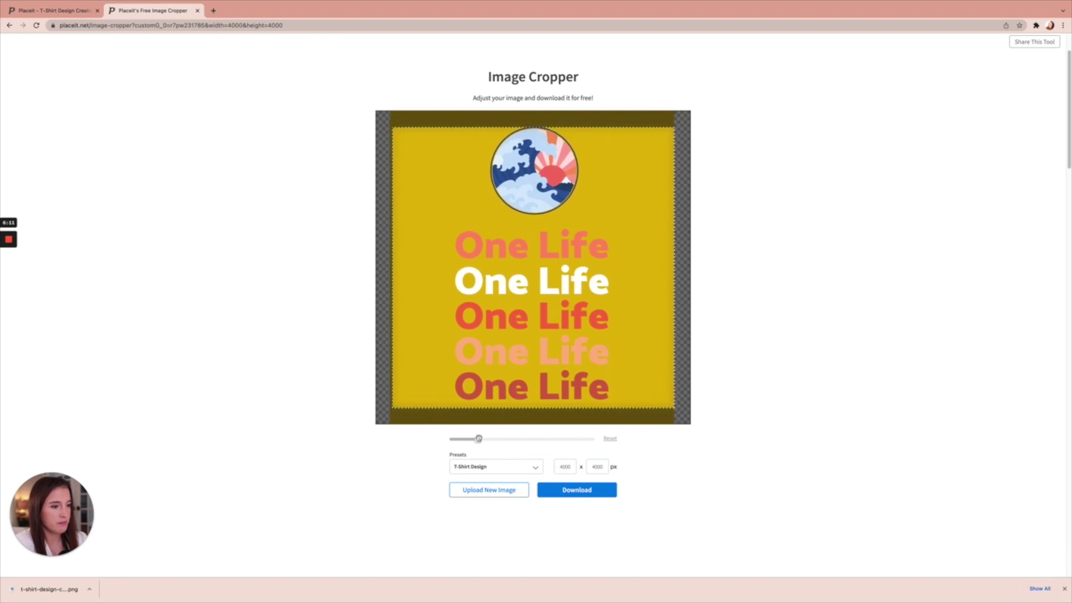
scroll(514, 357, "down", 2)
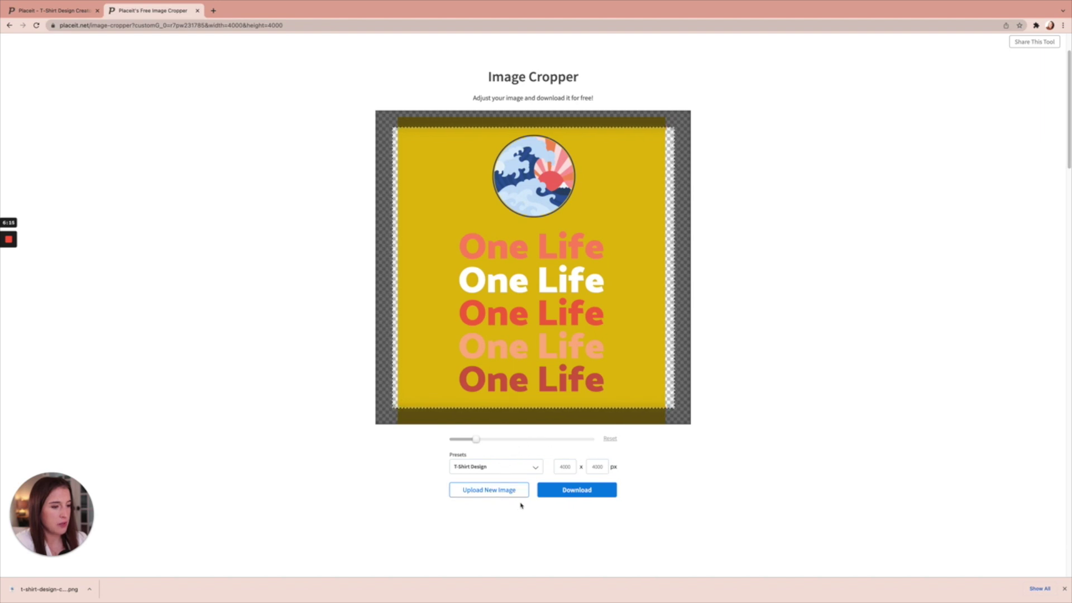
left_click(598, 487)
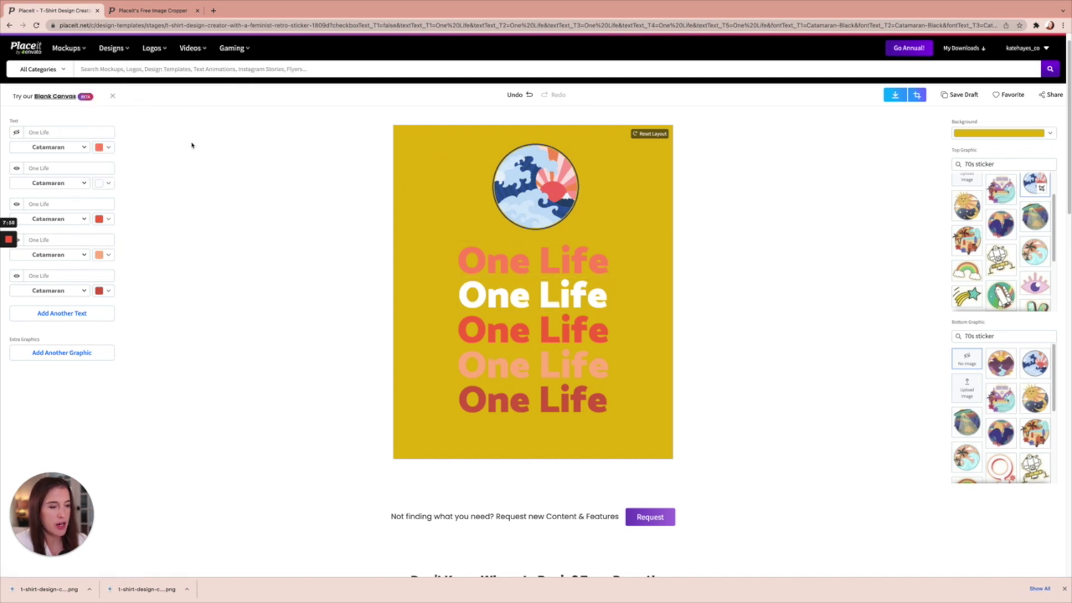
- Return to the design page, browse the apparel T-shirt mockups and open the one of a bold woman wearing an athleisure outfit
mouse_move(73, 51)
mouse_move(85, 90)
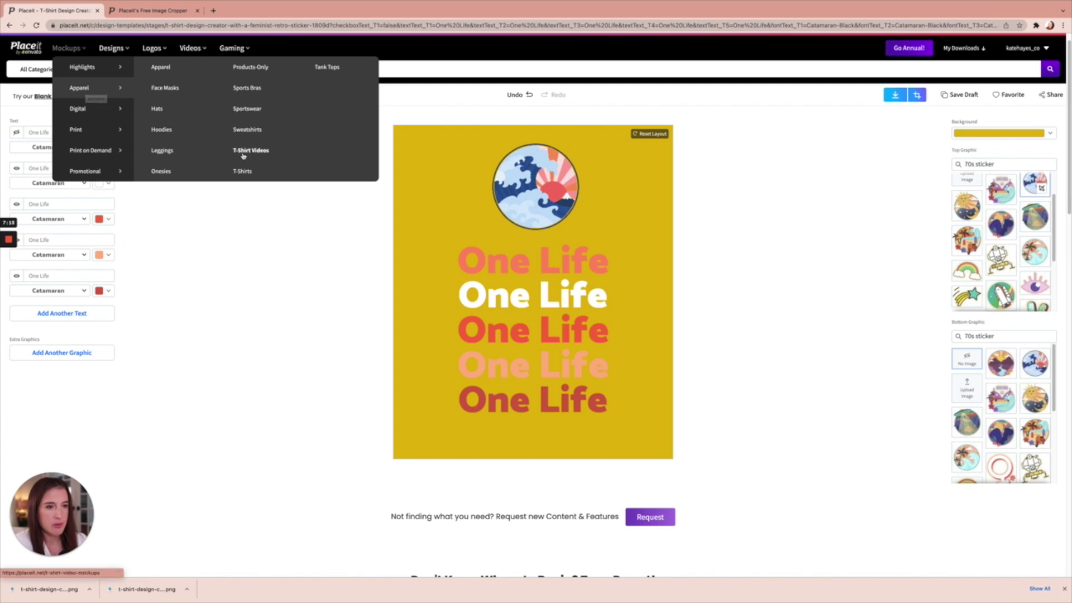
left_click(244, 171)
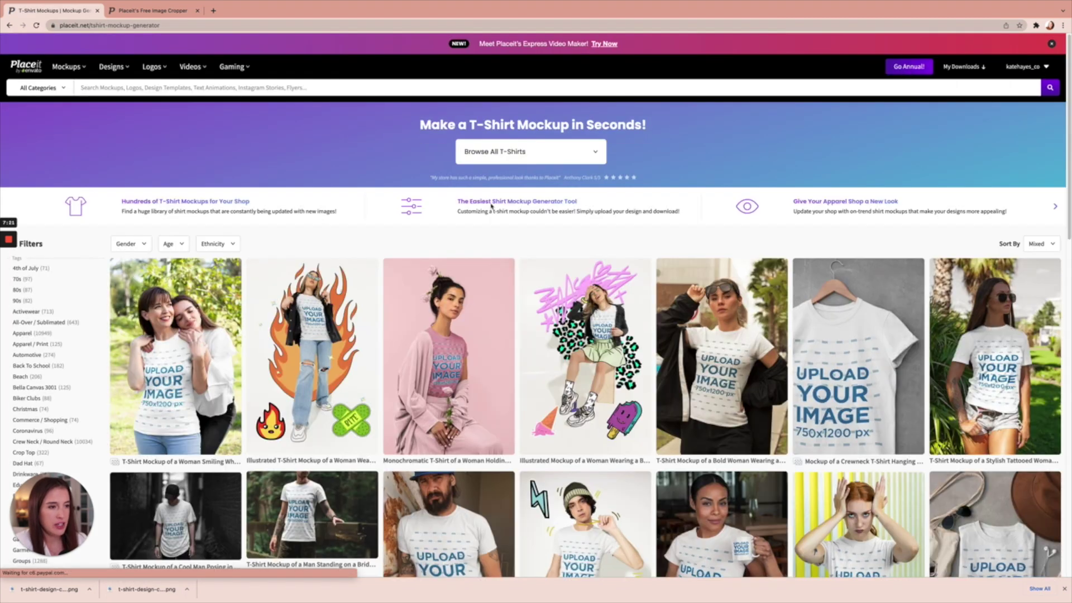
scroll(563, 102, "down", 1)
scroll(562, 103, "down", 10)
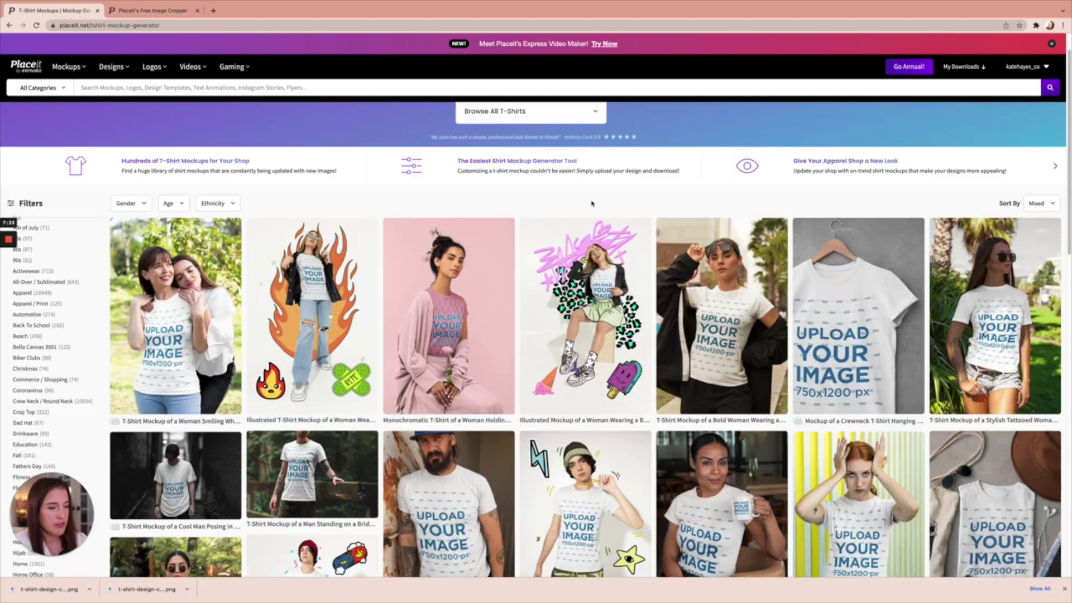
scroll(592, 203, "down", 6)
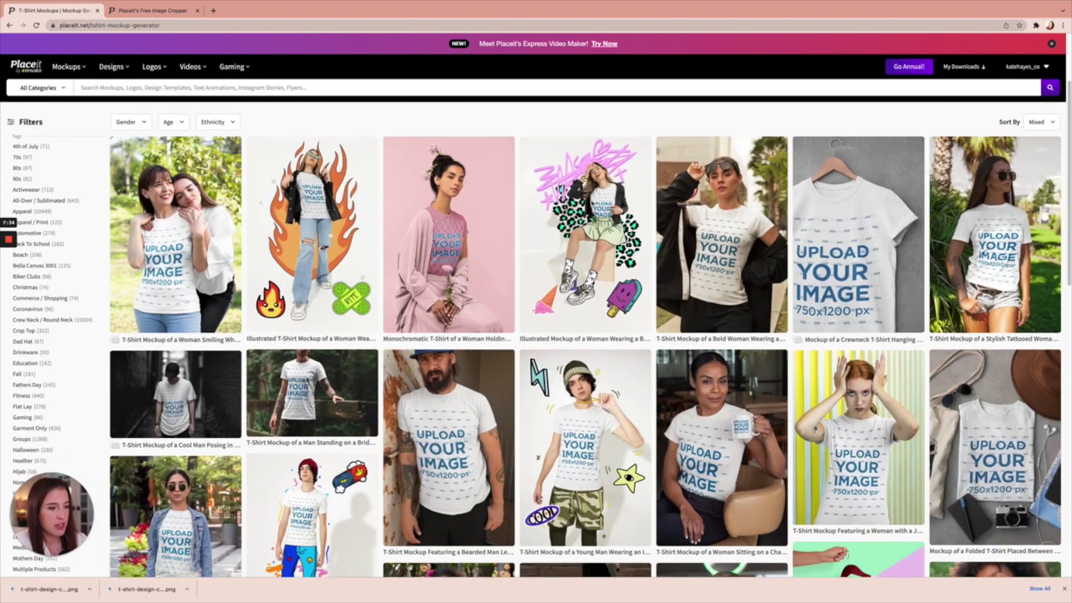
scroll(592, 204, "down", 2)
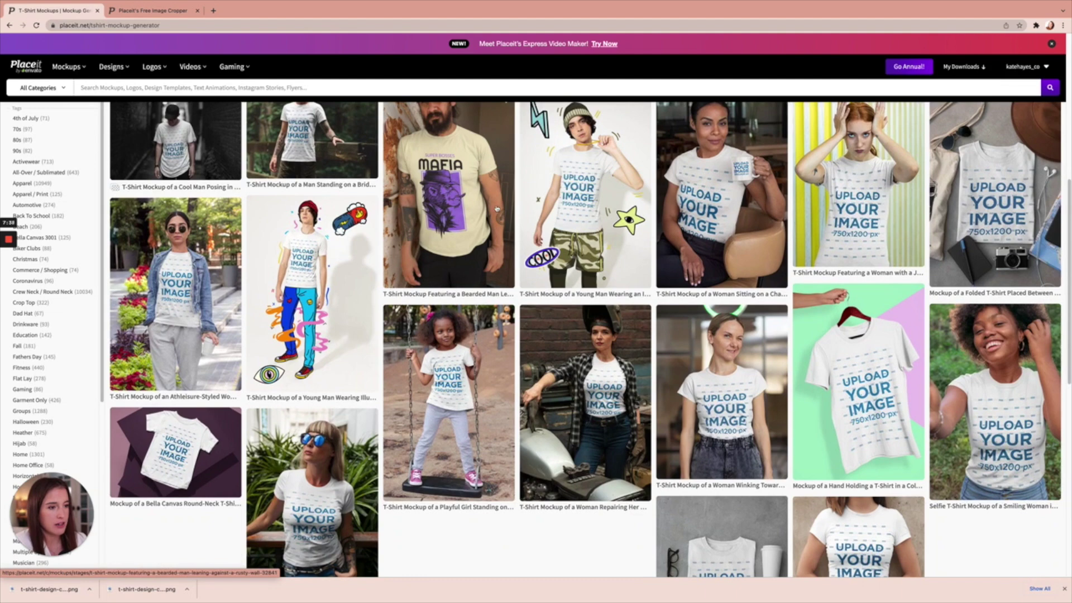
scroll(496, 209, "up", 7)
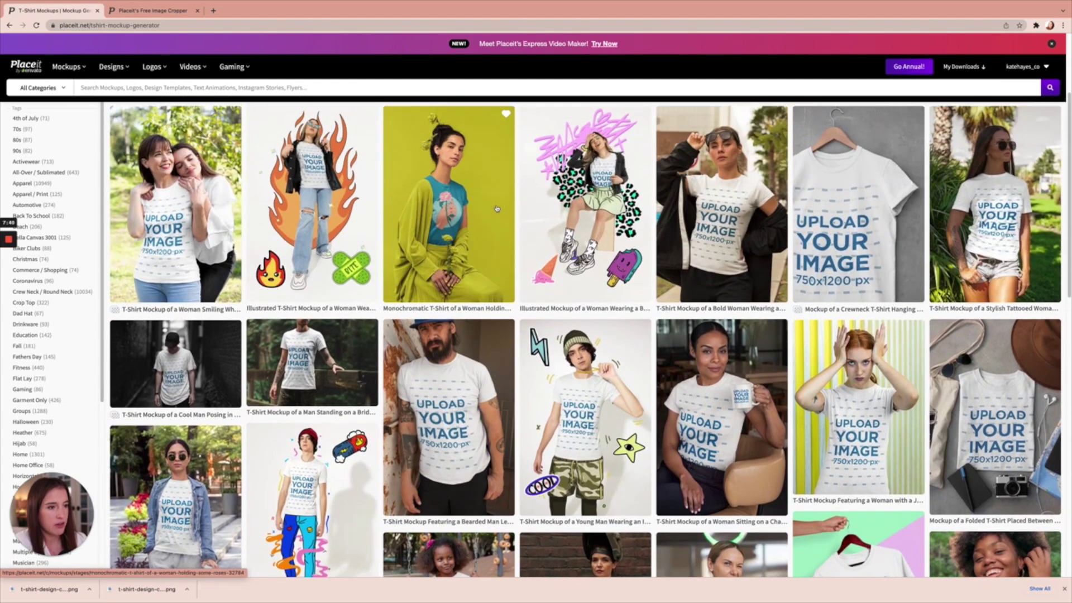
scroll(497, 209, "up", 1)
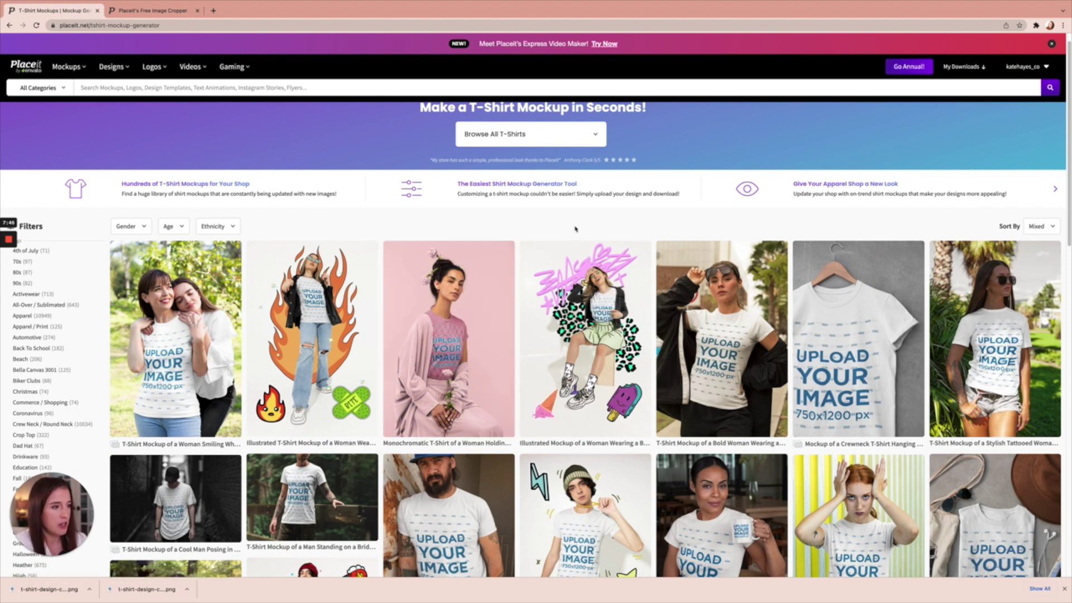
left_click(706, 335)
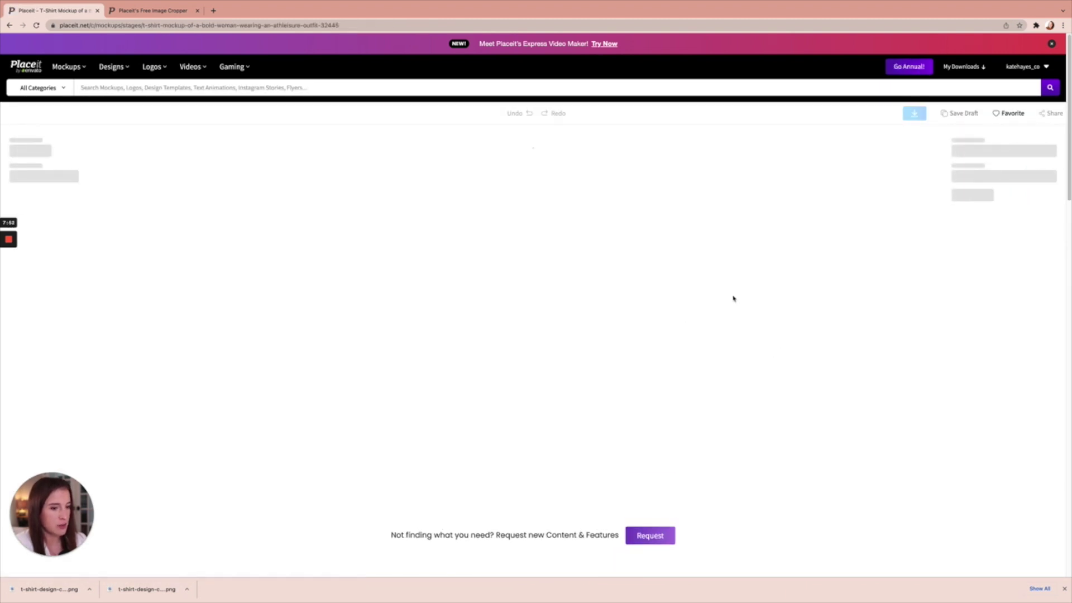
- Import the dark yellow "One Life" design from the downloads onto the T-shirt, enlarging it slightly in the crop
left_click(90, 192)
left_click(104, 242)
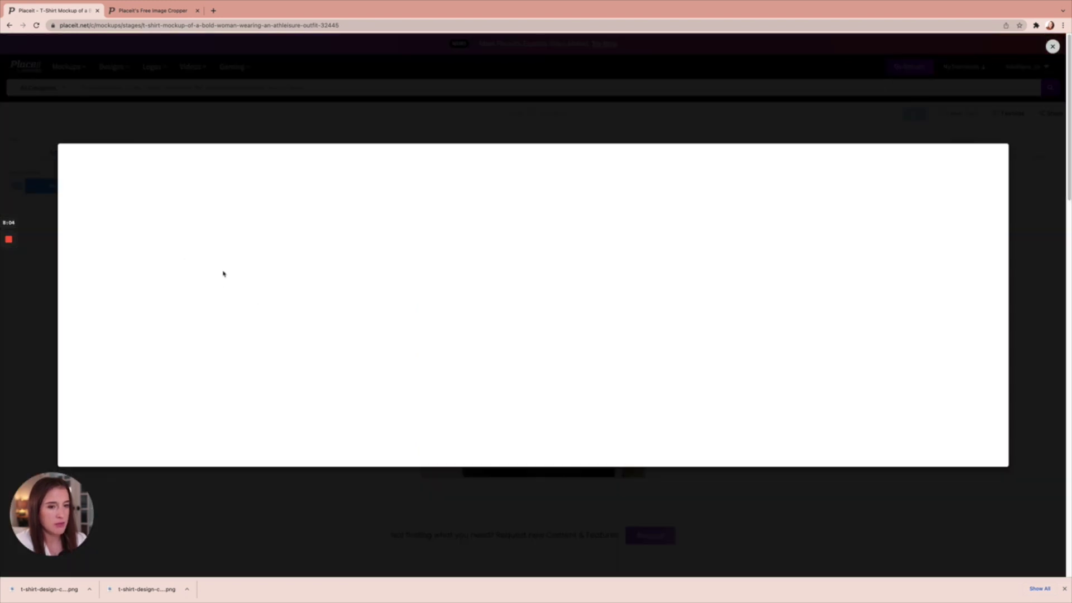
left_click(392, 258)
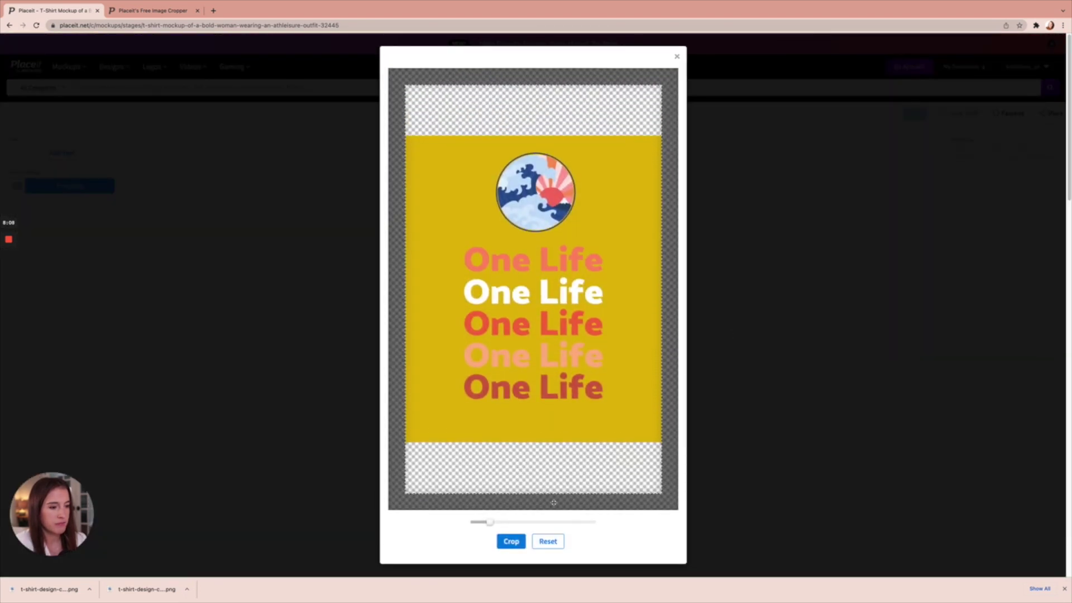
left_click_drag(490, 521, 494, 522)
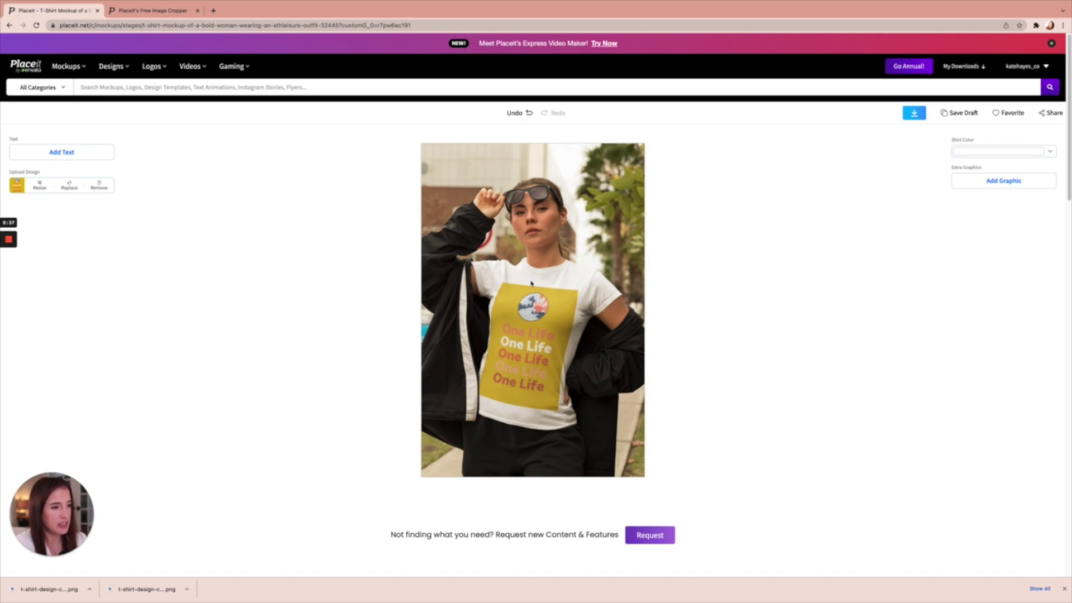
scroll(704, 254, "down", 1)
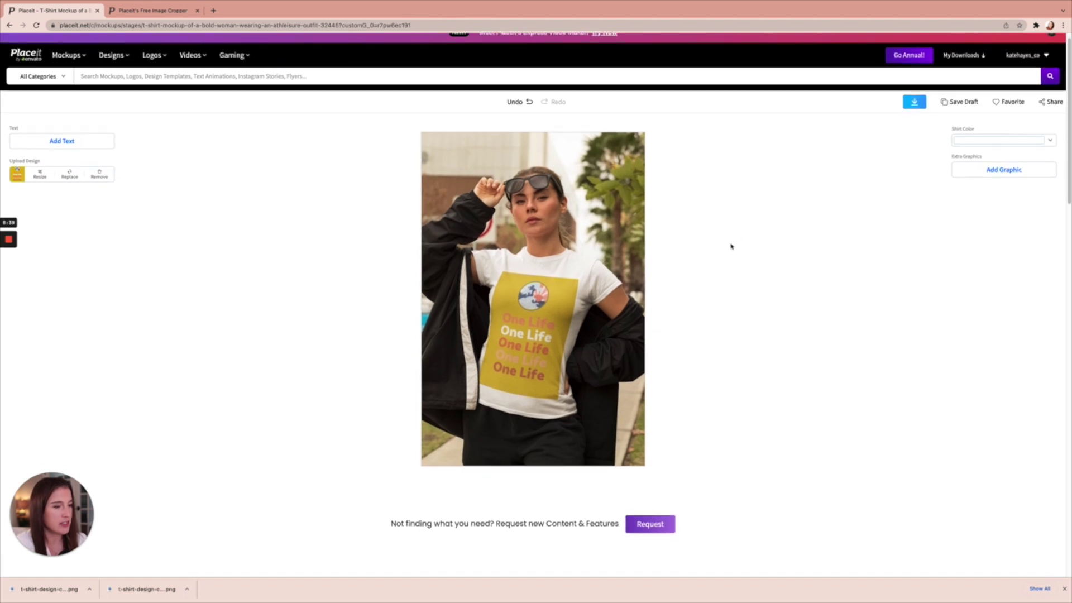
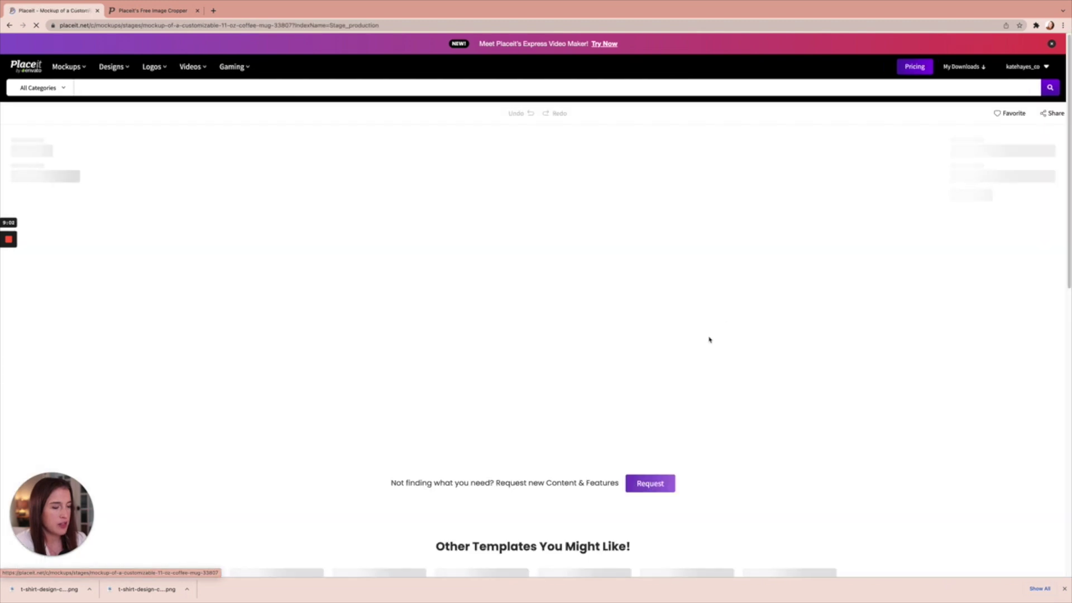
- Import the dark yellow "One Life" design from the downloads onto the 11 oz coffee mug mockup and accept its crop
left_click(76, 193)
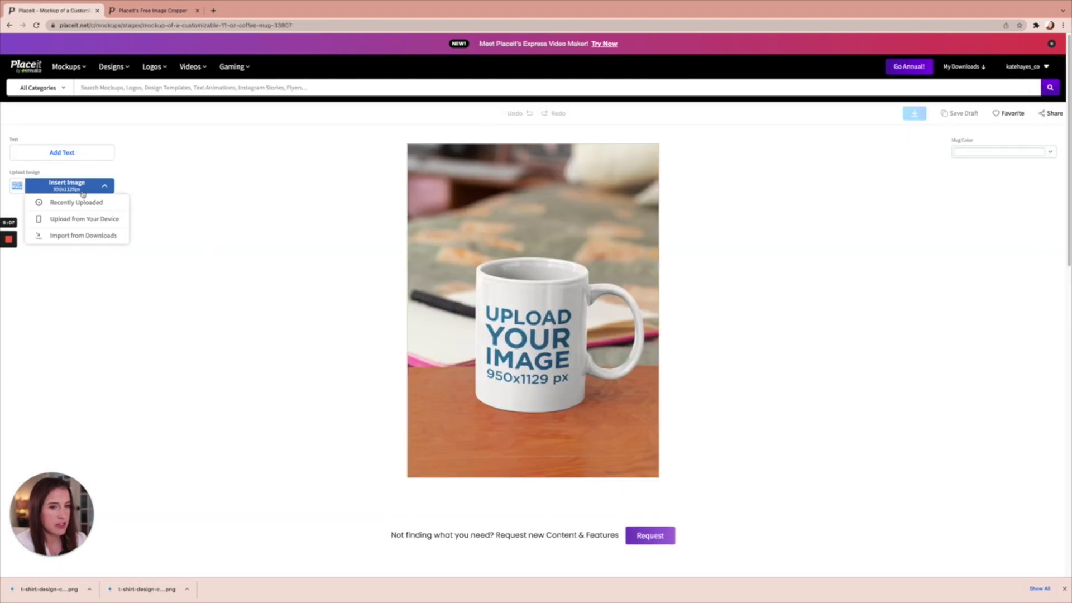
left_click(83, 236)
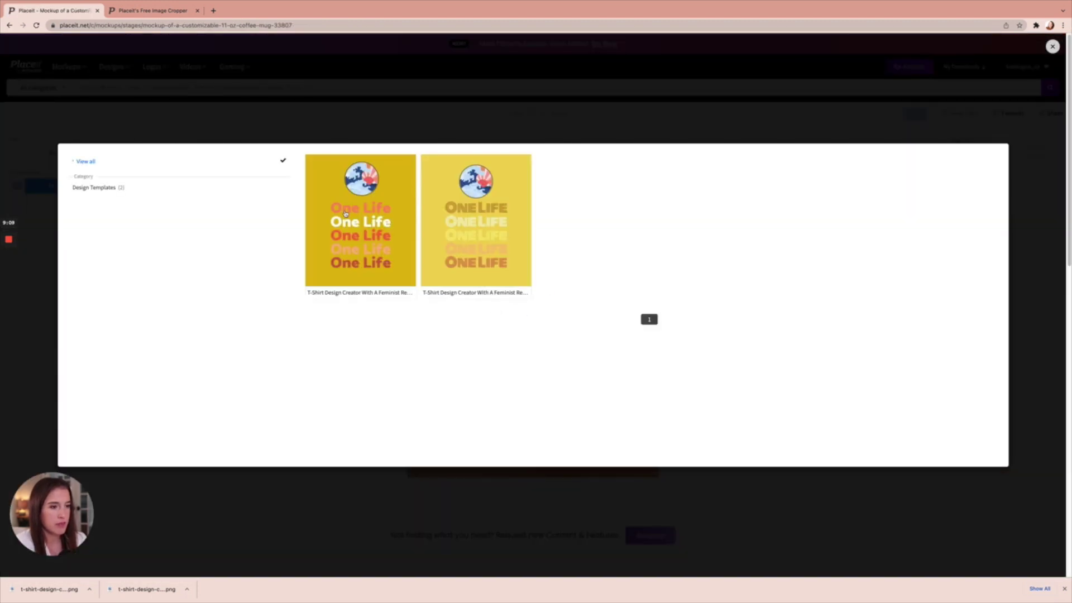
left_click(346, 215)
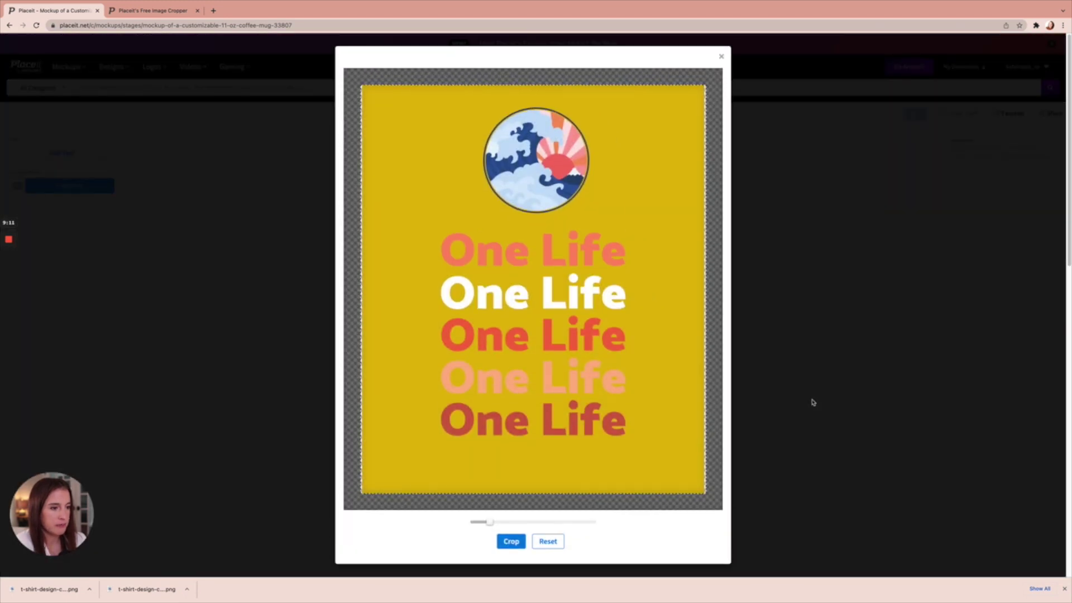
left_click(511, 541)
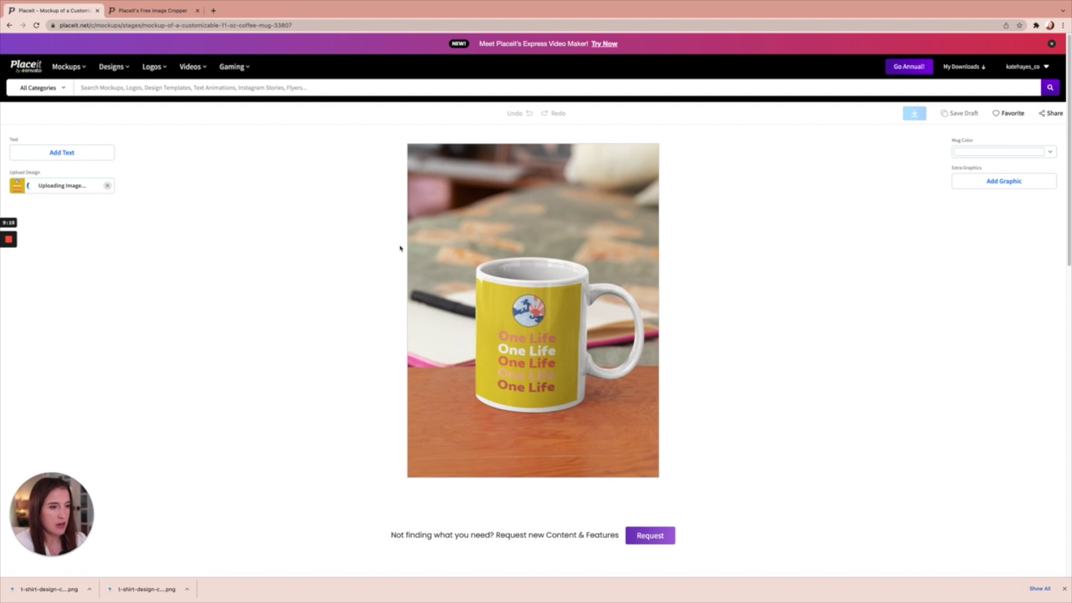
- Add a text reading "11 oz." to the mug mockup and set its font to Anton
left_click(85, 159)
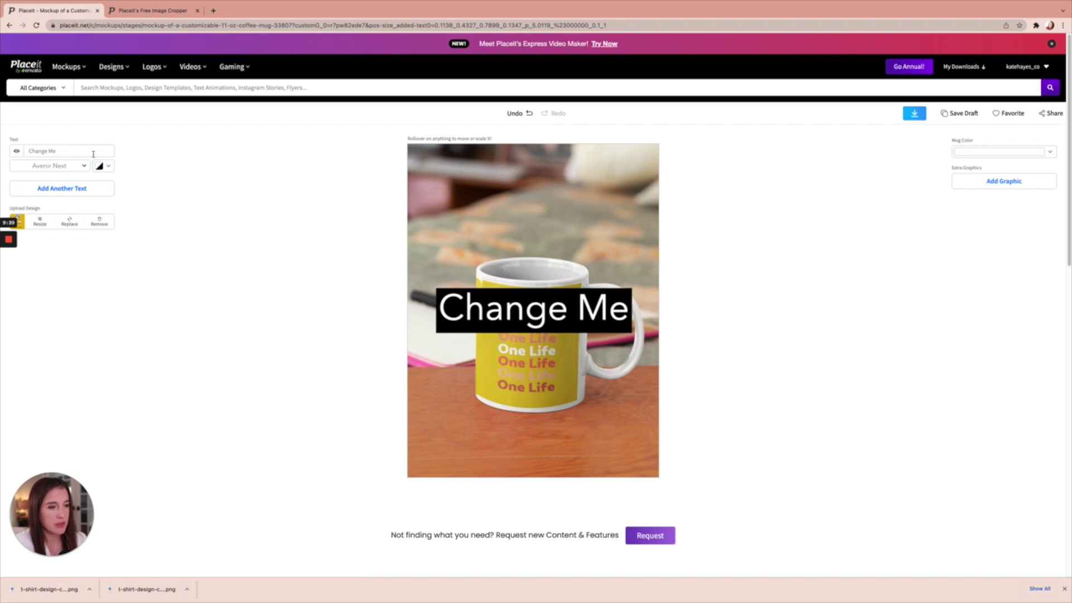
left_click_drag(87, 152, 29, 151)
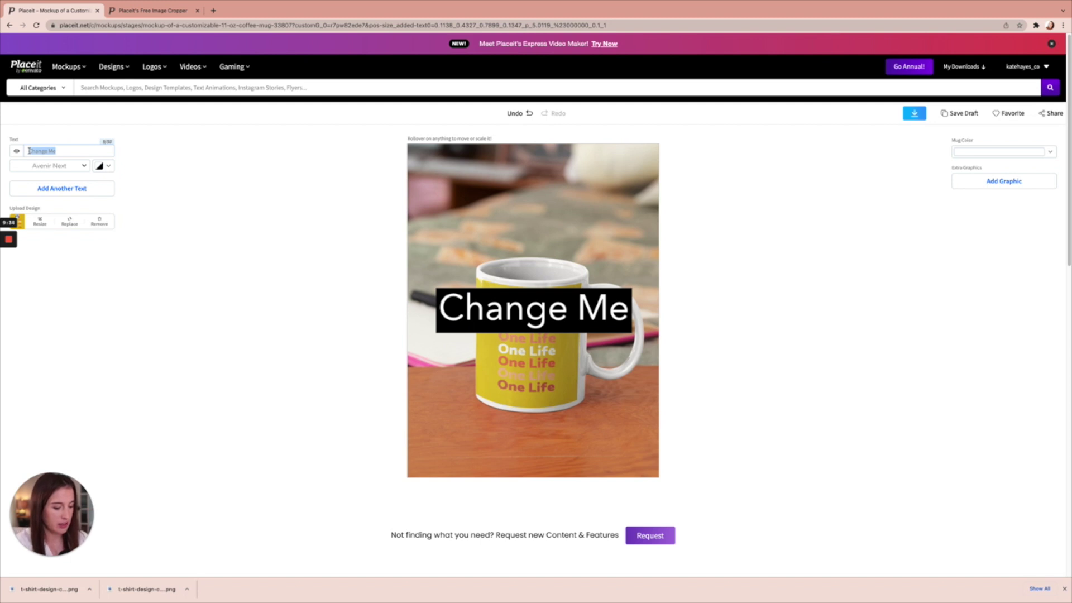
type("11 oz.")
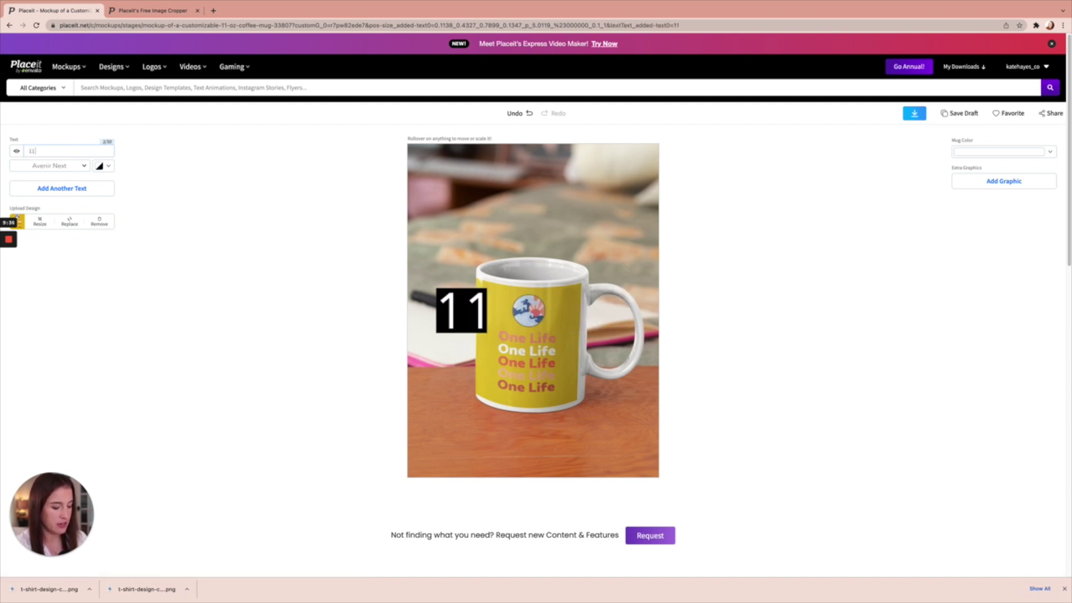
left_click(86, 167)
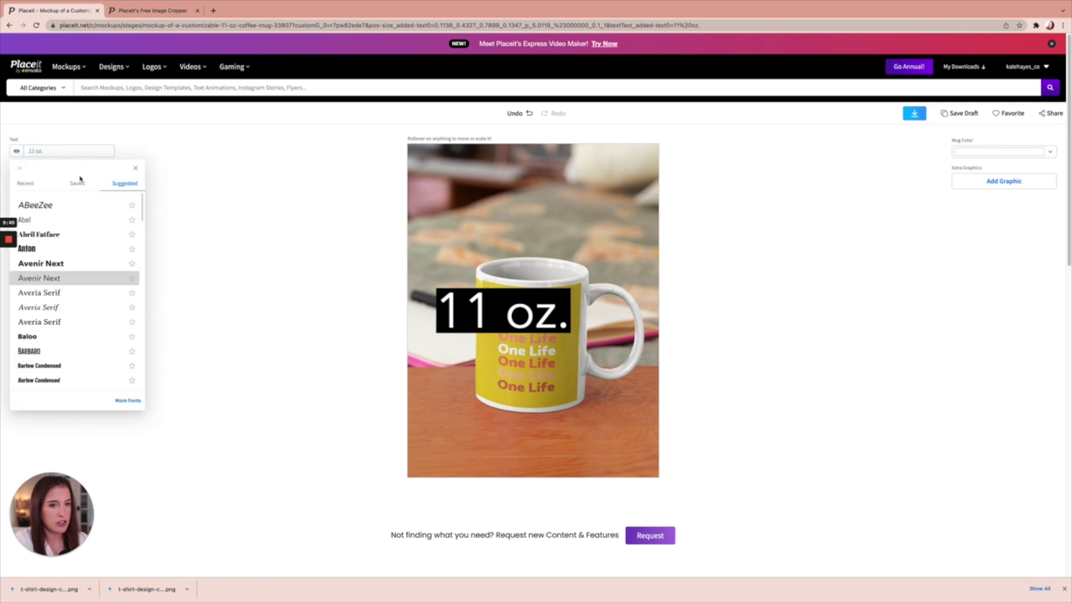
left_click(61, 249)
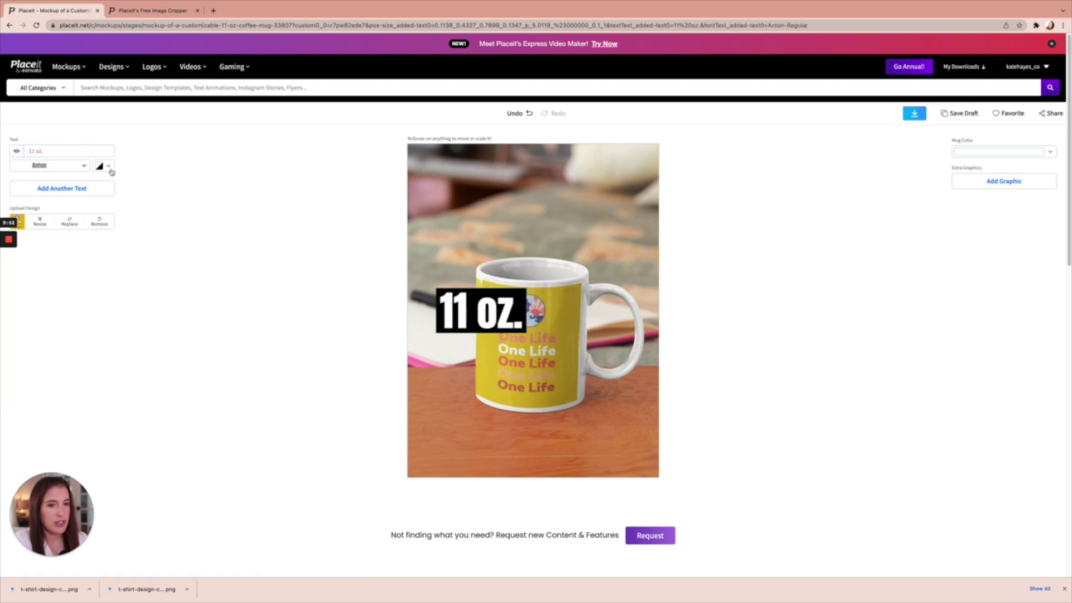
- Make the background of the "11 oz." text transparent
left_click(110, 169)
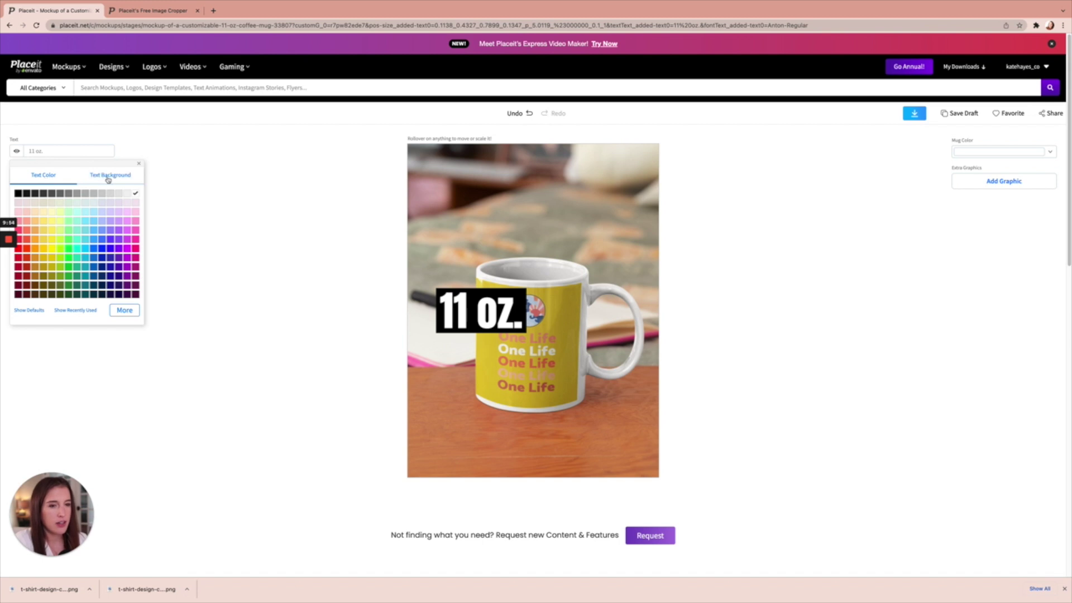
left_click(109, 177)
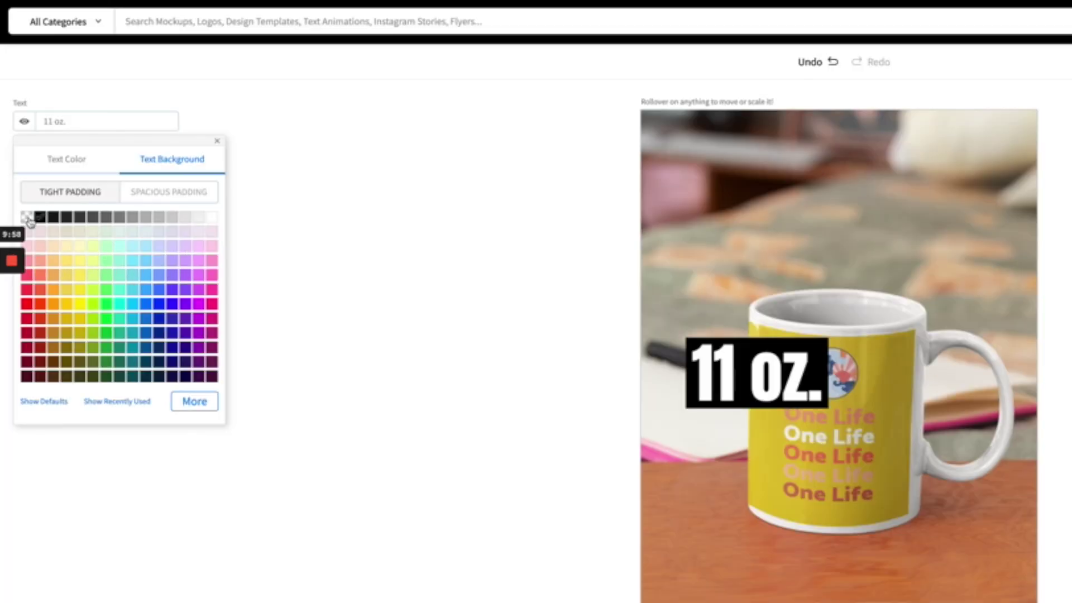
left_click(27, 218)
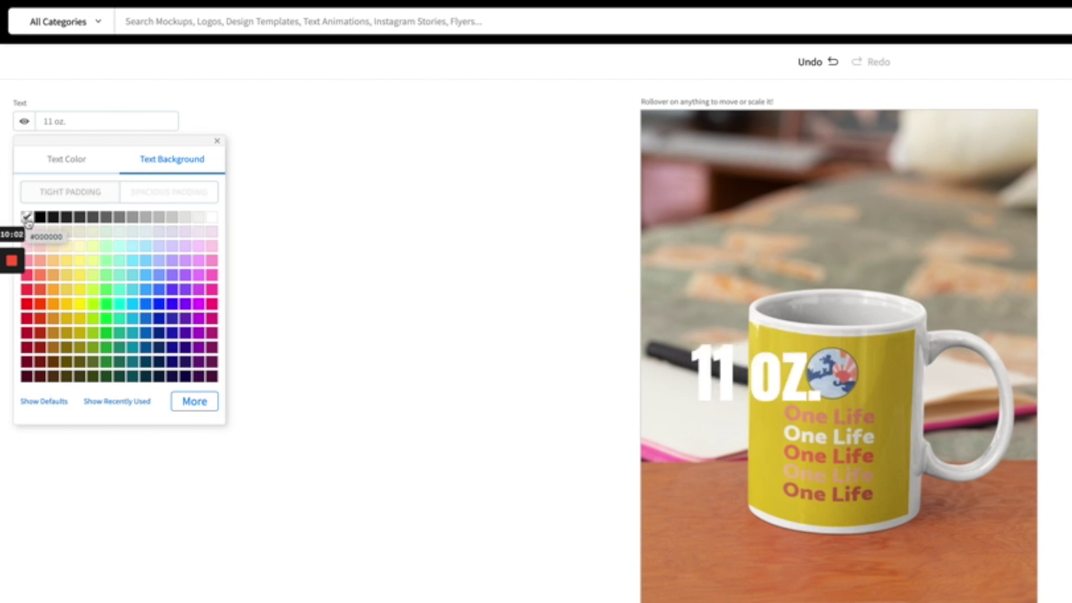
- Color the "11 oz." text dark gray and move it to the upper-left area of the mug photo
left_click(77, 162)
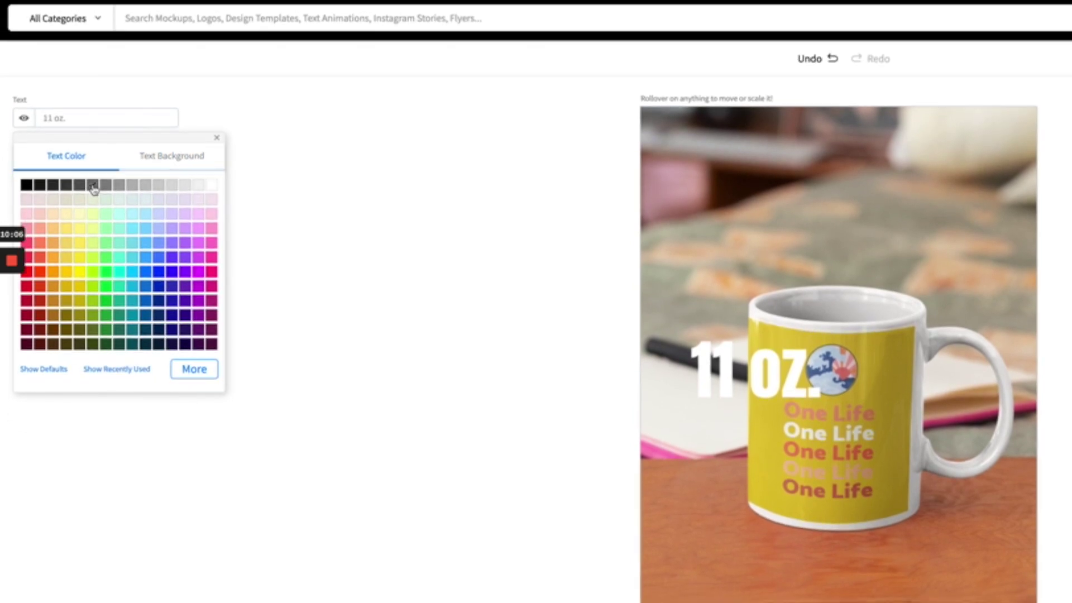
left_click(94, 188)
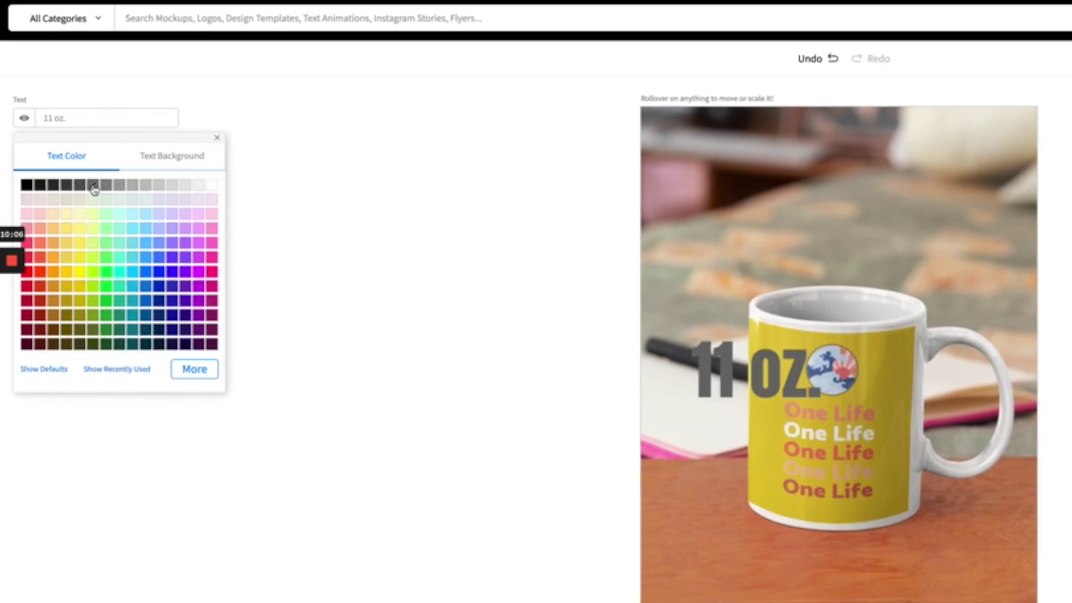
left_click(218, 138)
left_click_drag(723, 366, 697, 165)
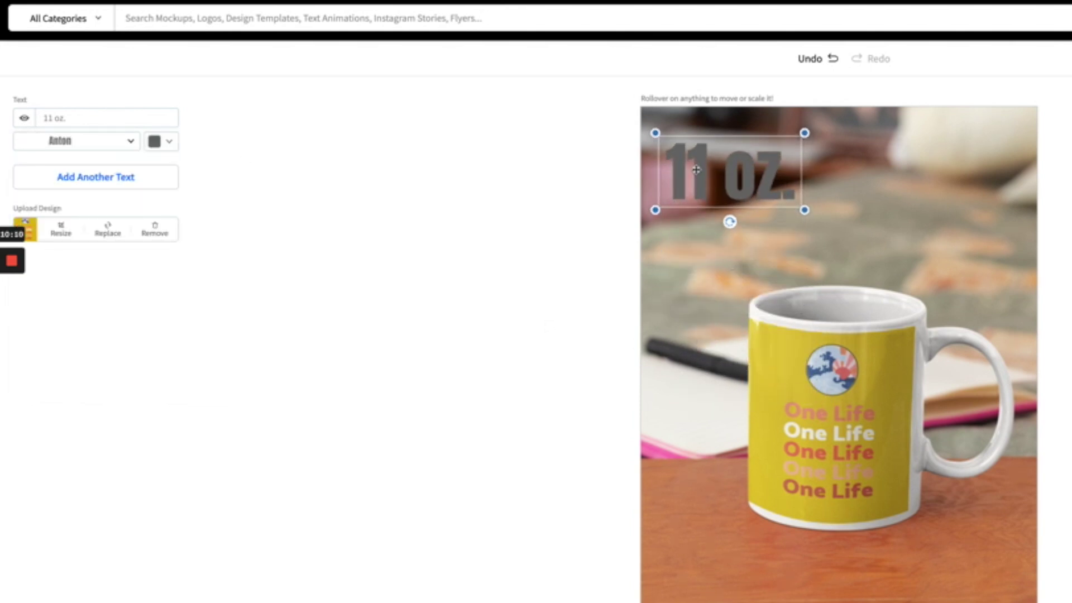
- Color the "11 oz." text white and shrink it in the upper-left corner of the mug photo
left_click(166, 151)
left_click(27, 185)
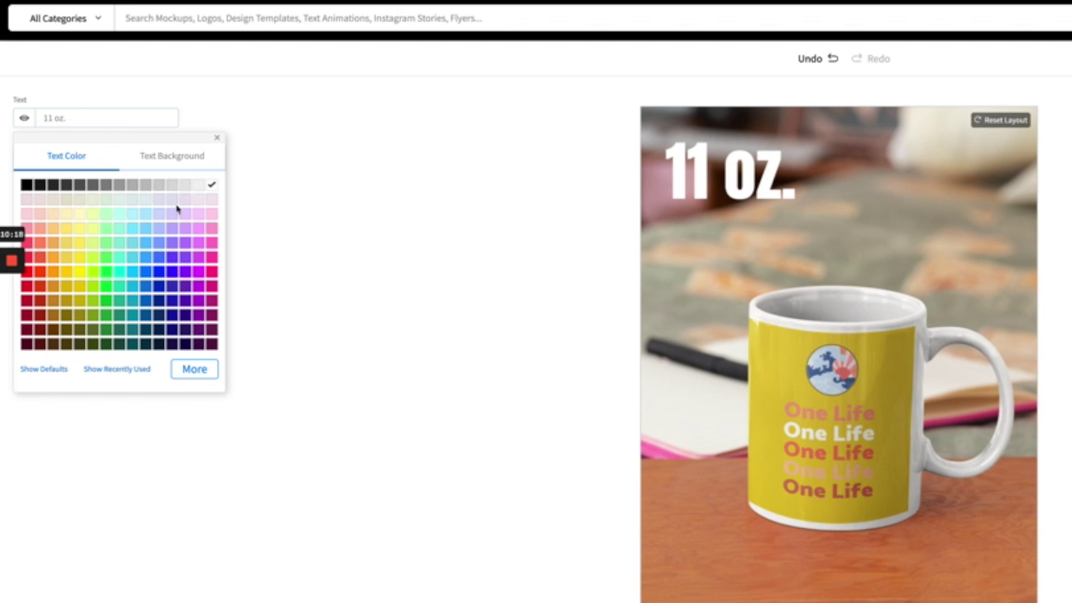
left_click(217, 138)
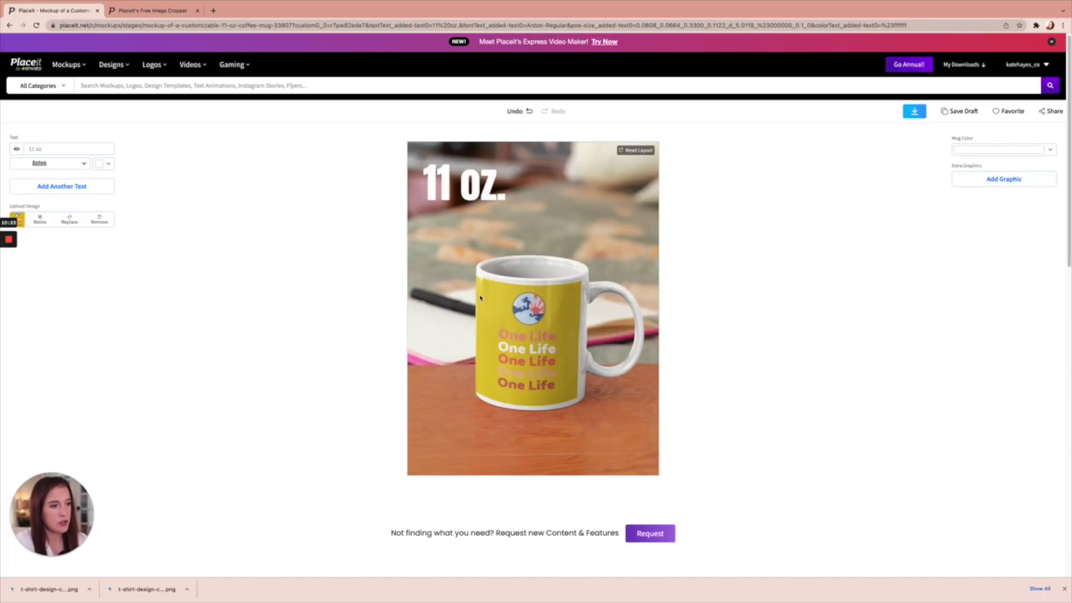
left_click(489, 189)
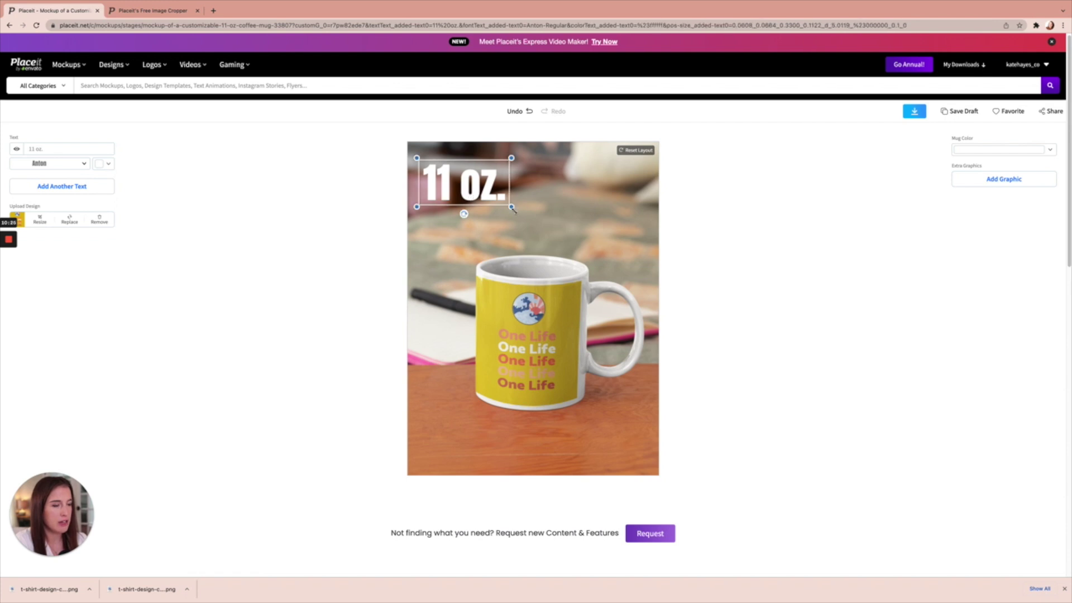
left_click_drag(511, 207, 469, 170)
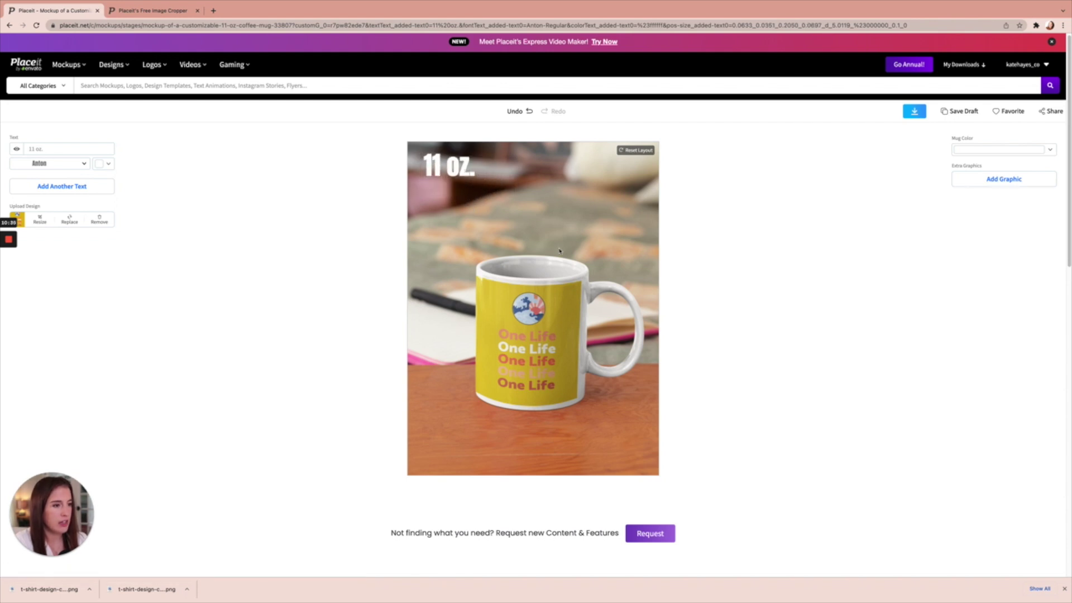
- Change the mug color to light gray
left_click(989, 152)
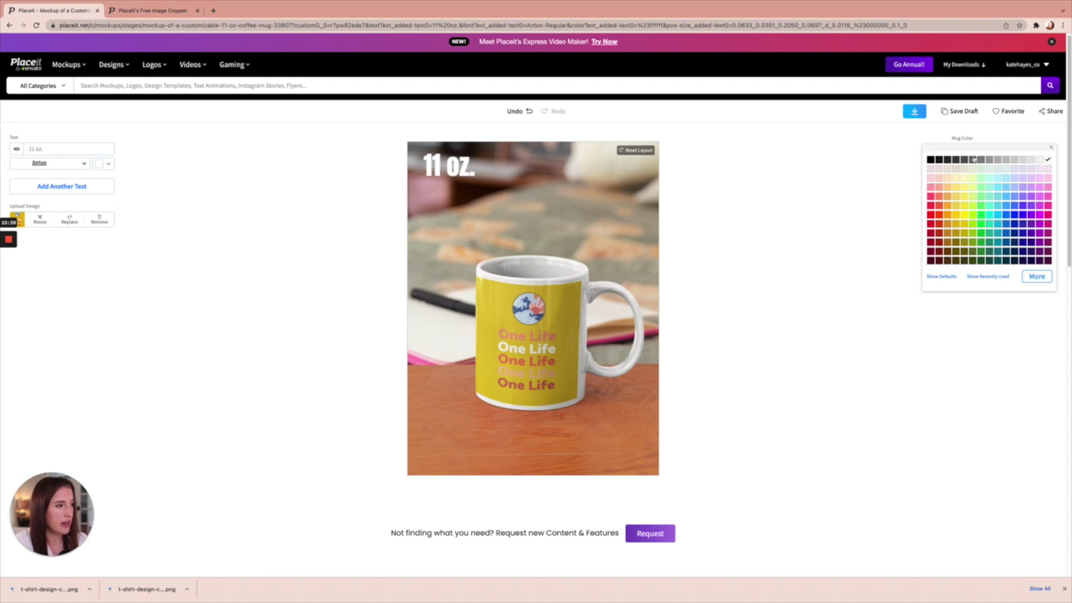
left_click(998, 160)
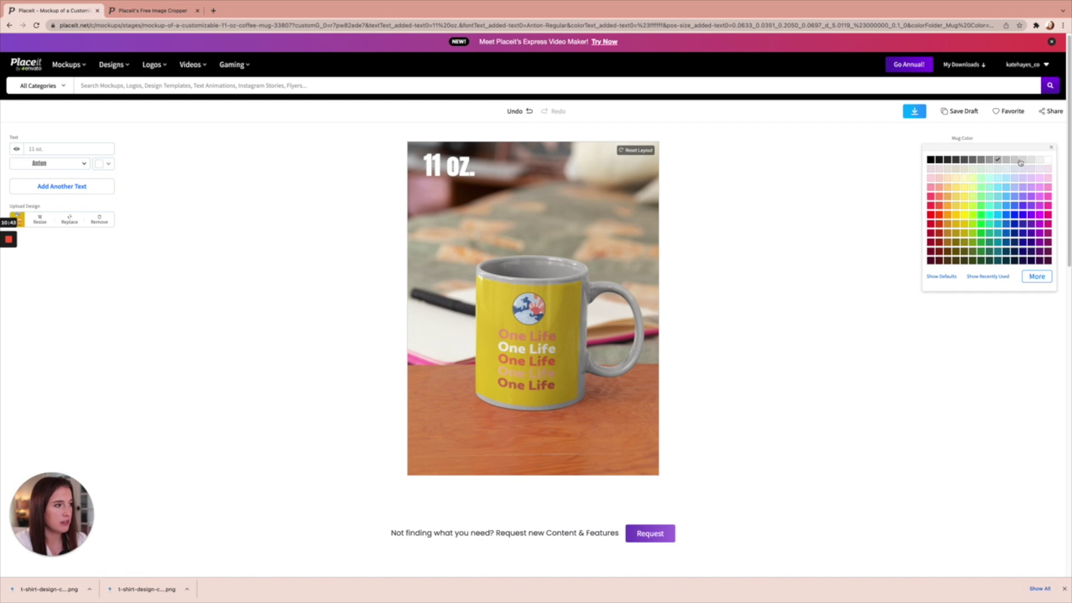
left_click(1019, 161)
left_click(984, 182)
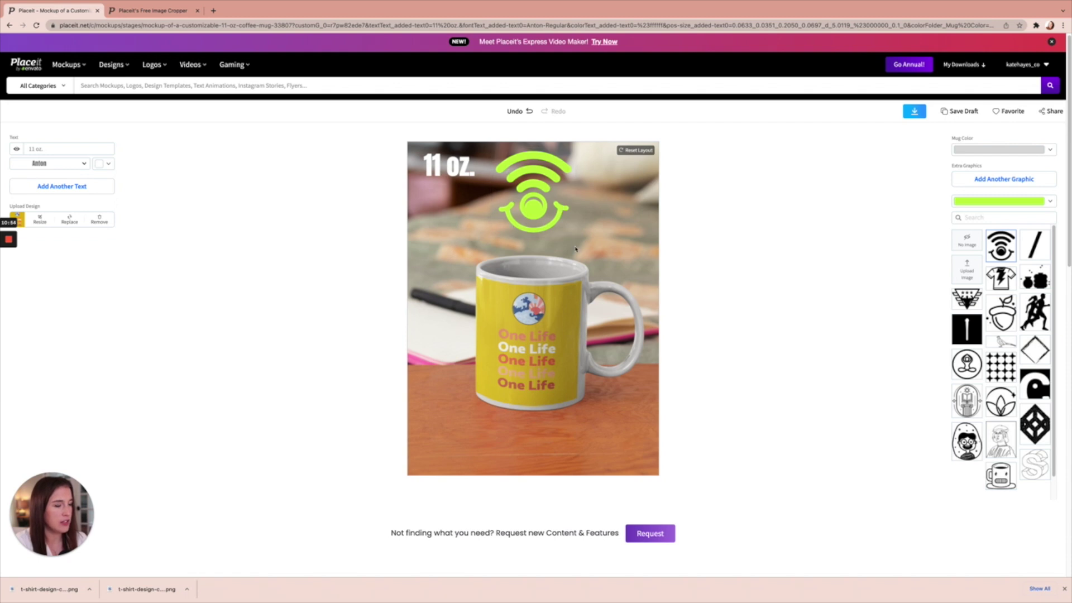
left_click(548, 178)
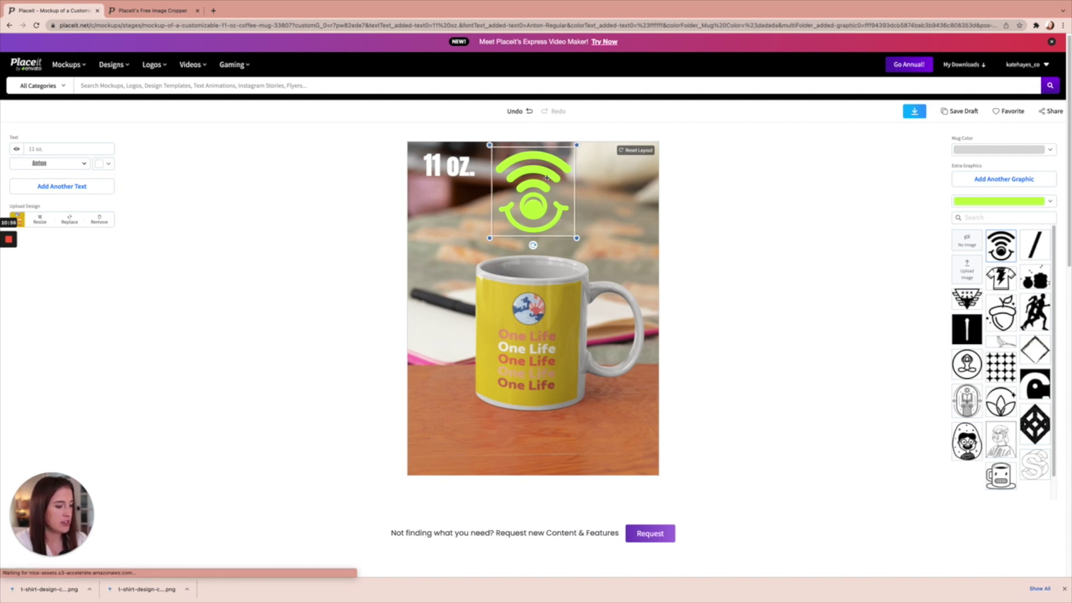
key("Delete")
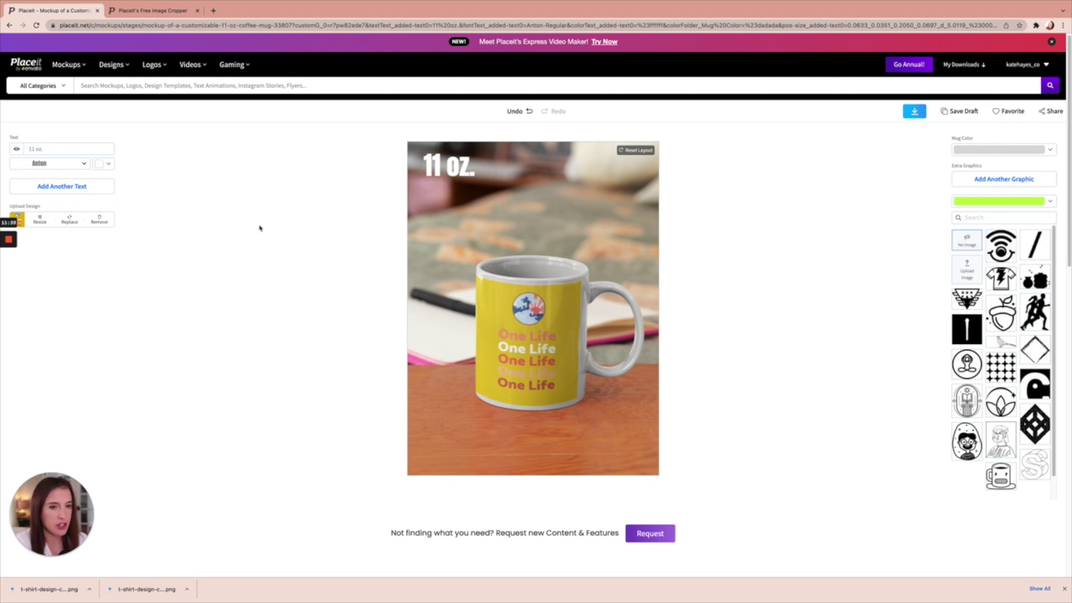
- Browse the Instagram post templates and open the animated video template that promotes a candles brand
mouse_move(114, 65)
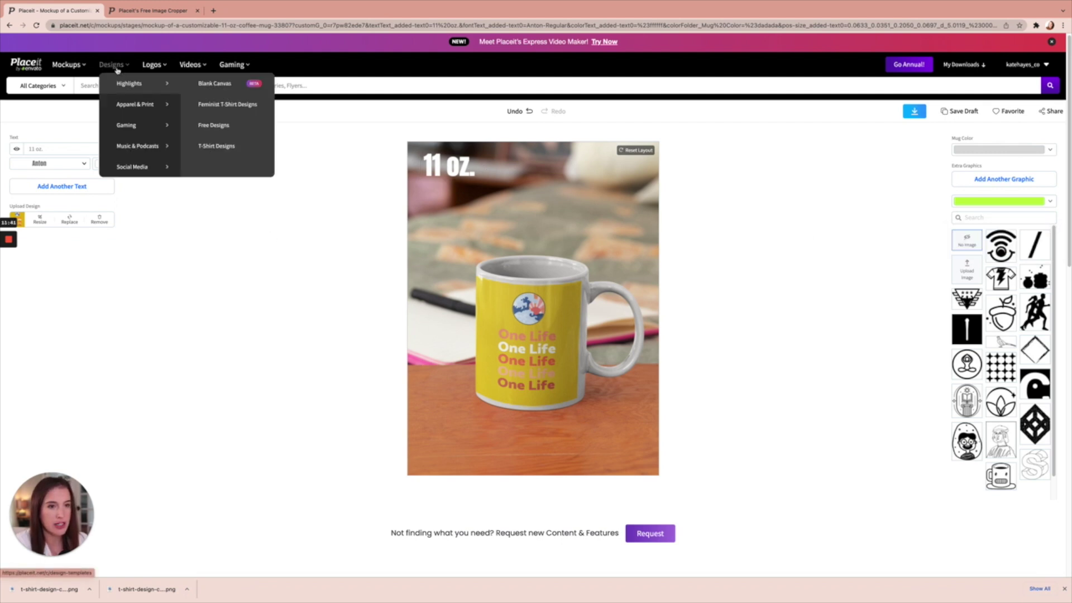
mouse_move(138, 170)
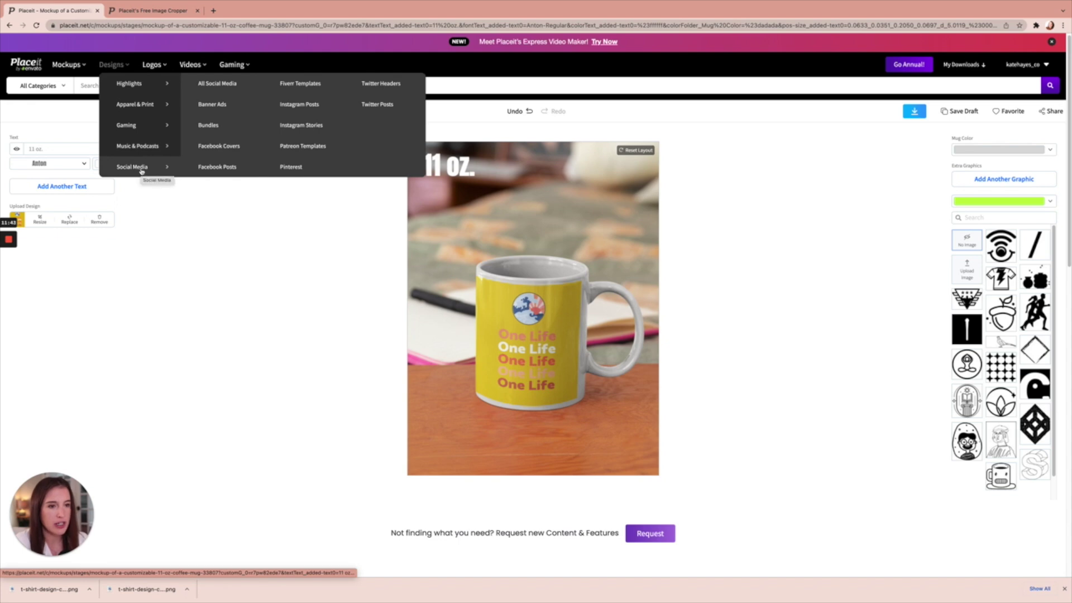
left_click(299, 104)
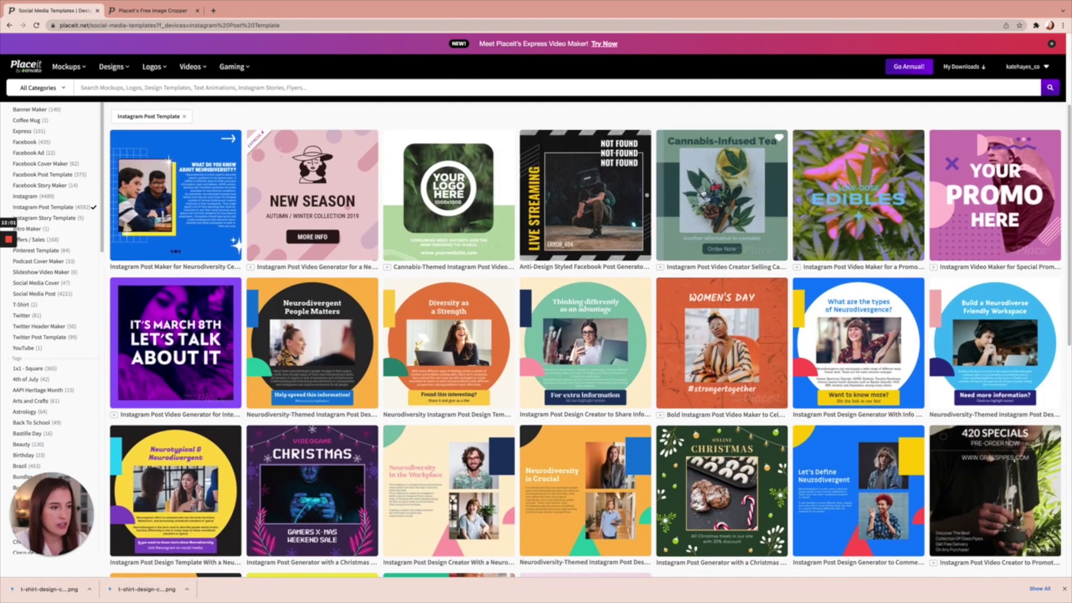
scroll(704, 167, "down", 2)
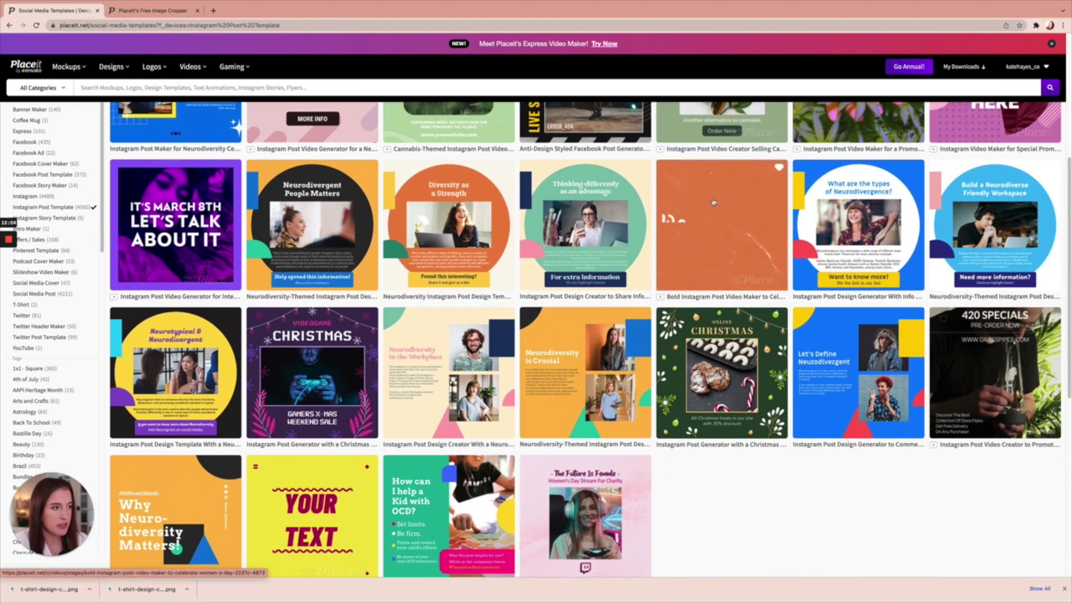
scroll(687, 290, "down", 3)
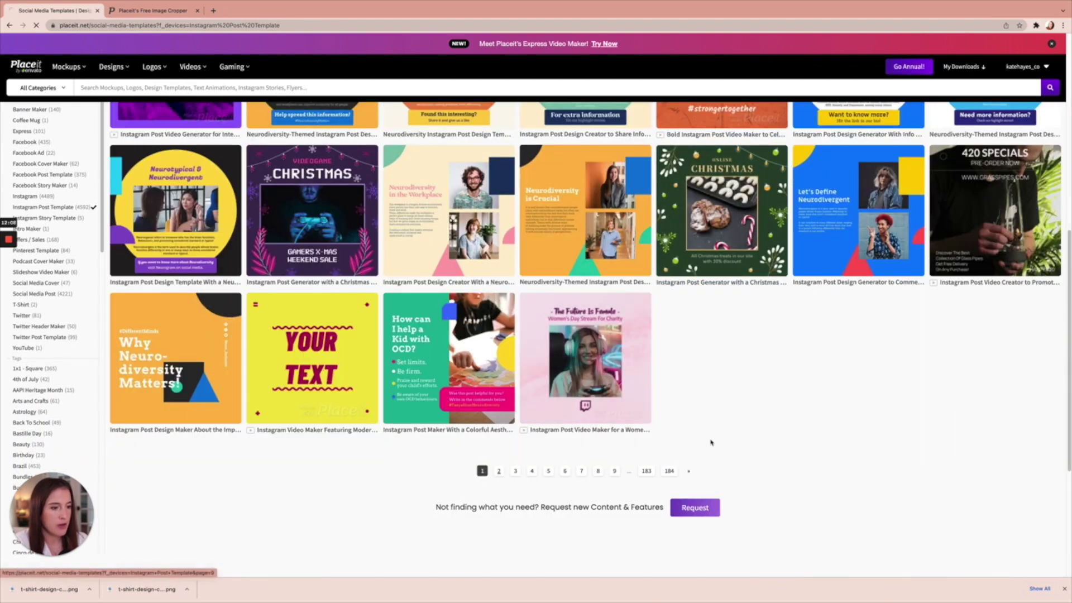
left_click(499, 471)
scroll(697, 318, "down", 3)
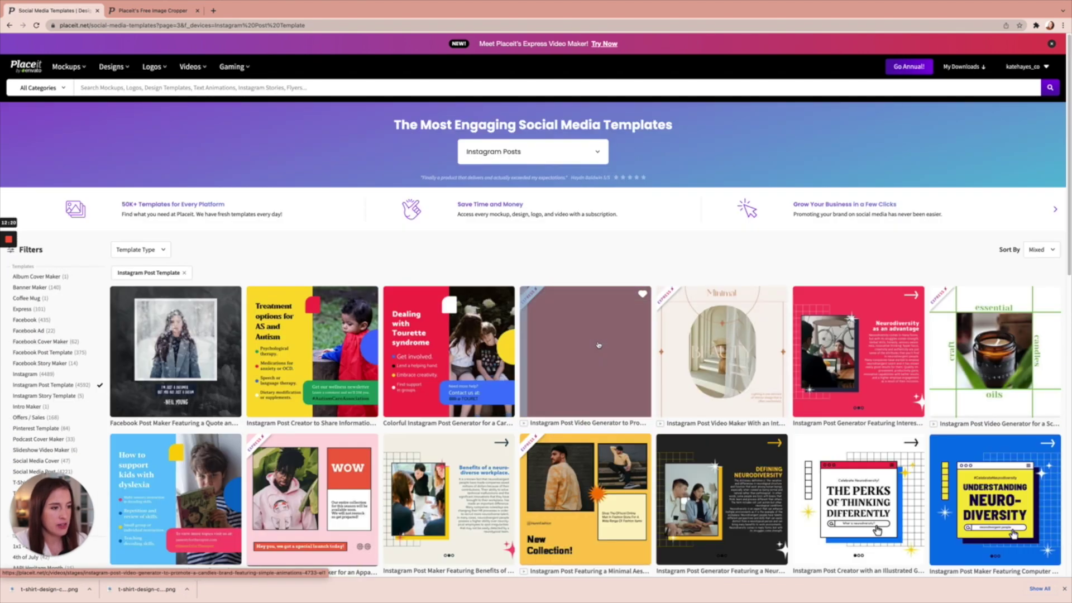
left_click(601, 344)
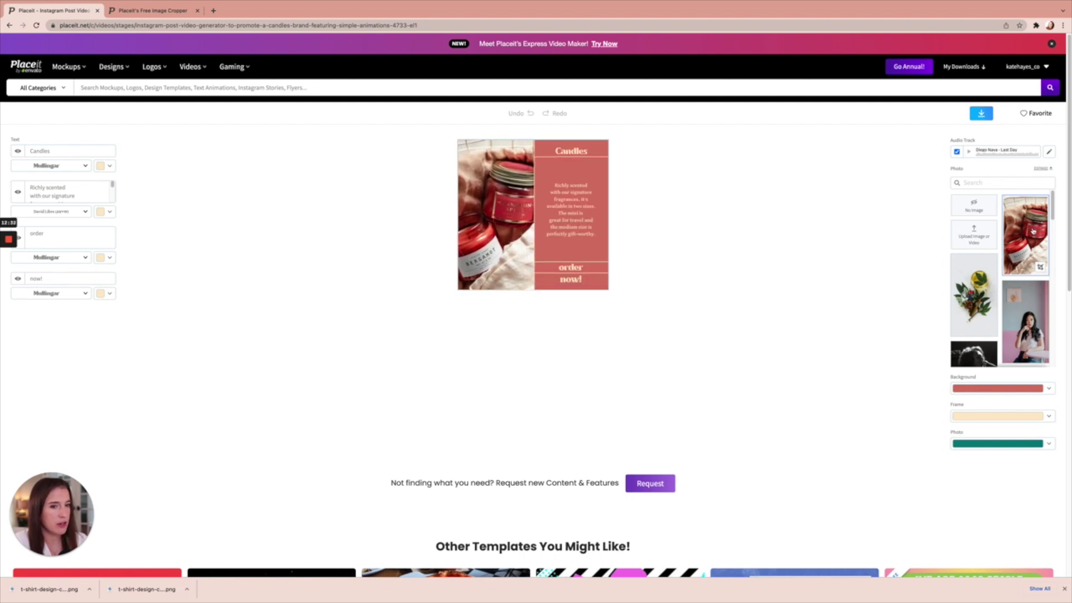
- Upload IMG_1342.JPG as the template's photo and crop it enlarged around the stack of bracelets
left_click(1033, 231)
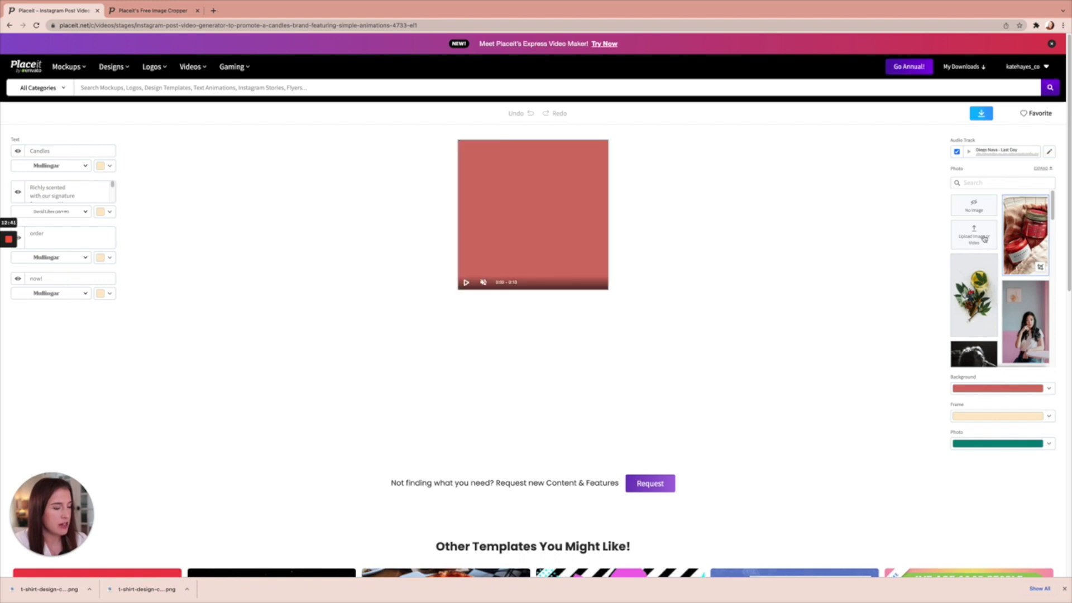
left_click(984, 238)
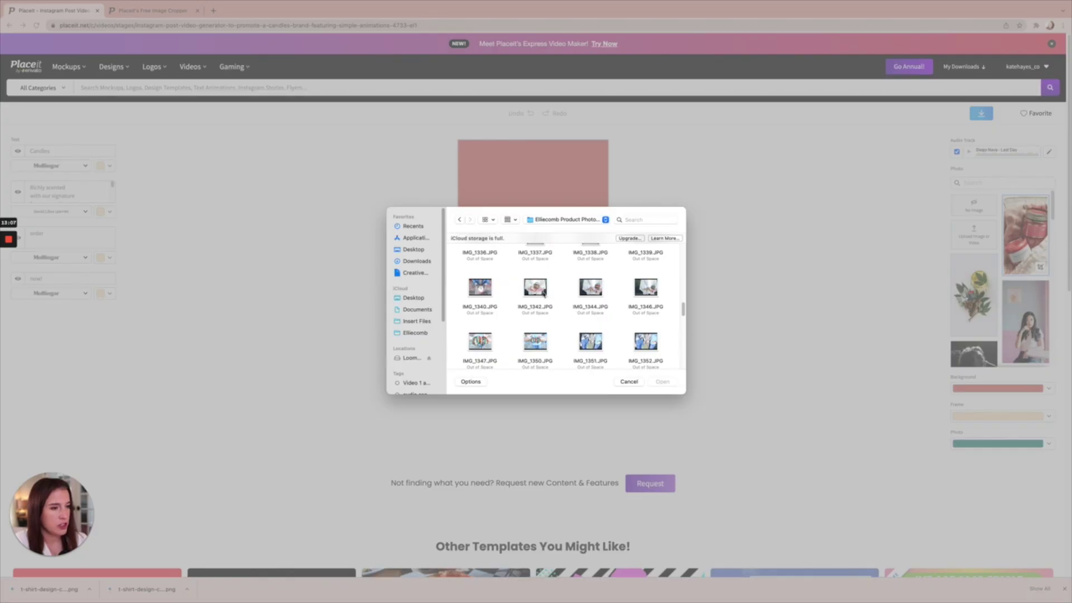
left_click(545, 295)
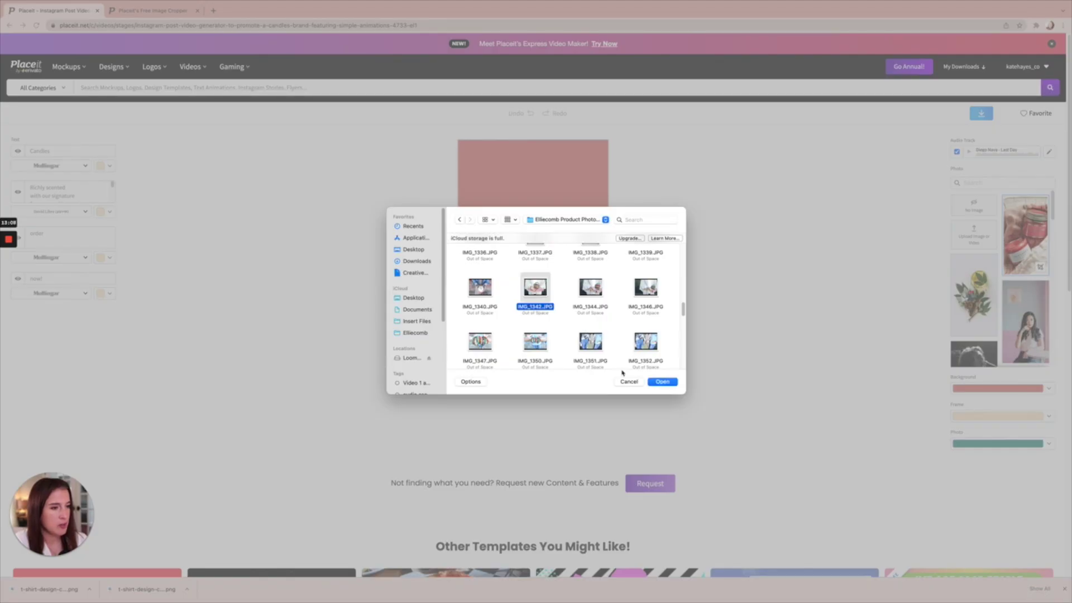
left_click(663, 381)
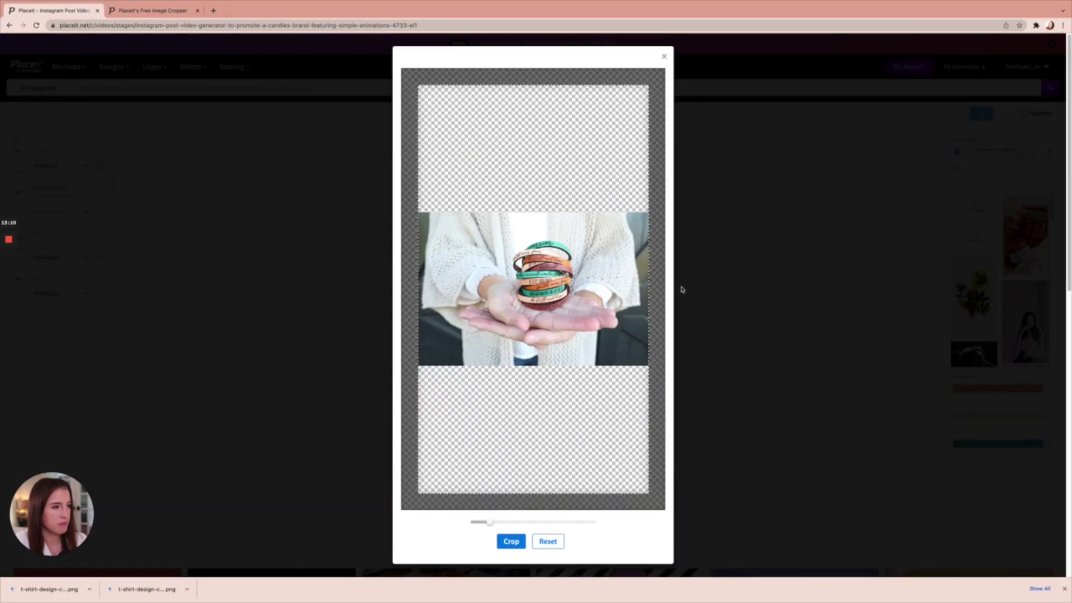
left_click_drag(489, 522, 518, 524)
left_click_drag(545, 425, 525, 429)
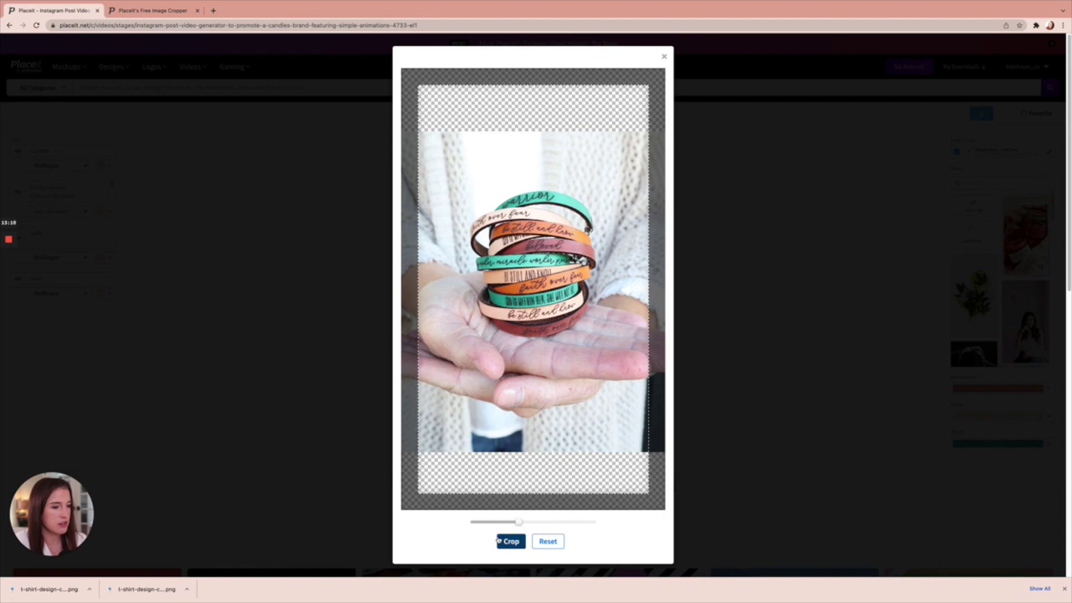
left_click(511, 541)
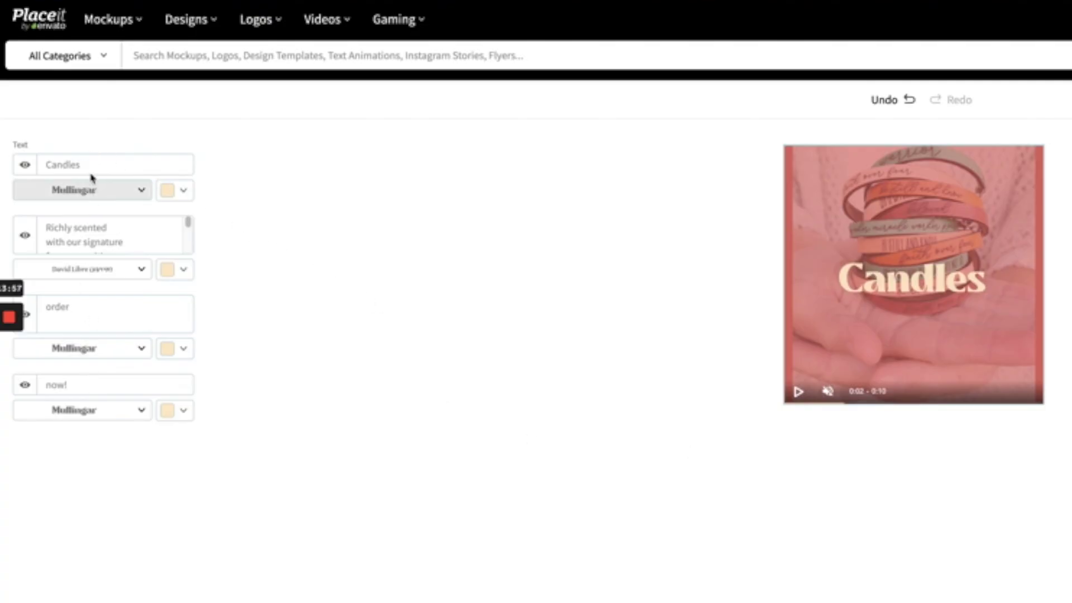
- Replace the "Candles" heading with "Bracelets" and set its font to Lato
left_click_drag(88, 165, 66, 165)
double_click(121, 170)
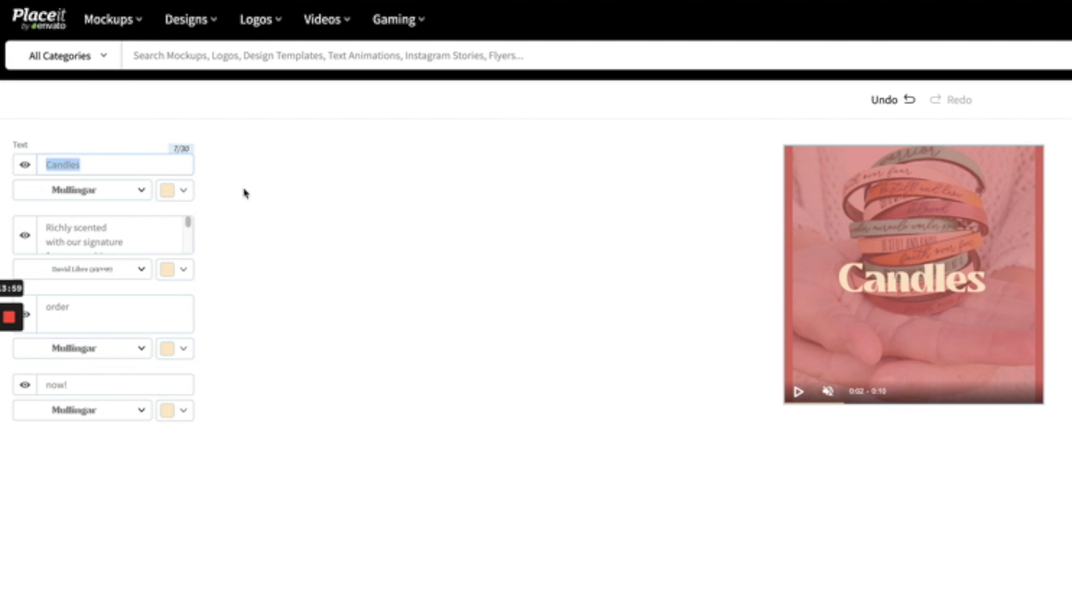
type("Bracelet")
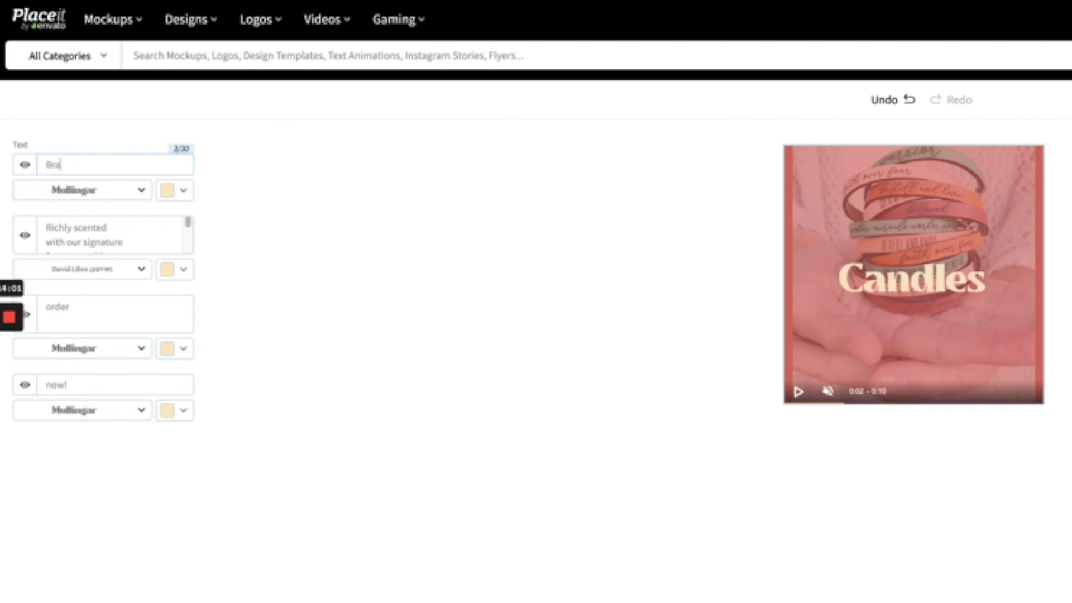
left_click(130, 196)
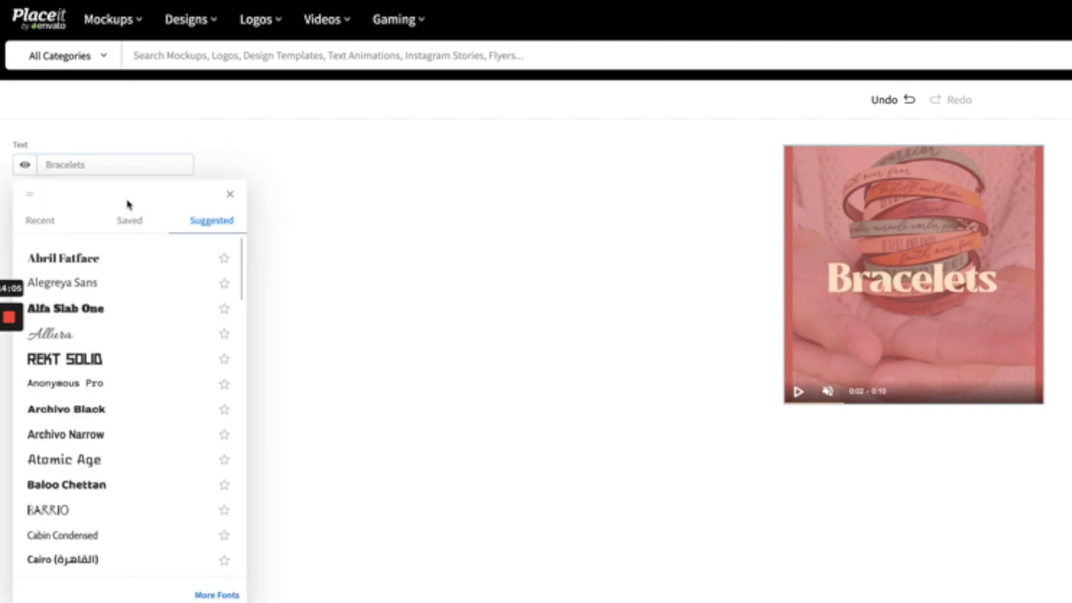
scroll(167, 428, "down", 2)
scroll(170, 427, "down", 2)
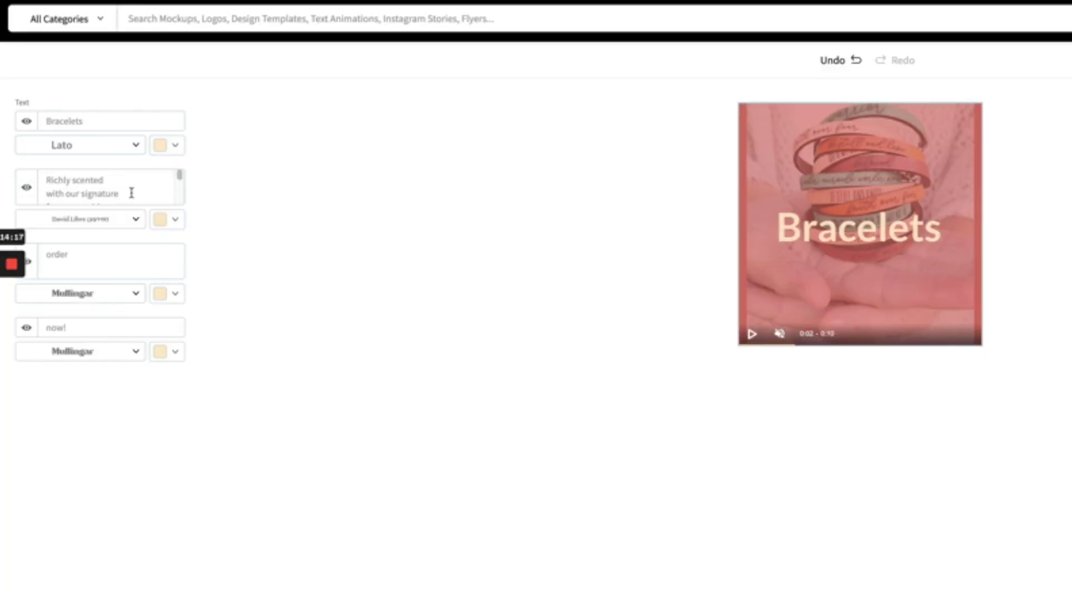
- Replace the description with the lines "Laser Cut", "Premium Veg Tan Leather", "8" in Length" and "Aged Brass Hardware"
key("ctrl+a")
key("ctrl+v")
scroll(149, 244, "down", 2)
left_click_drag(142, 197, 41, 170)
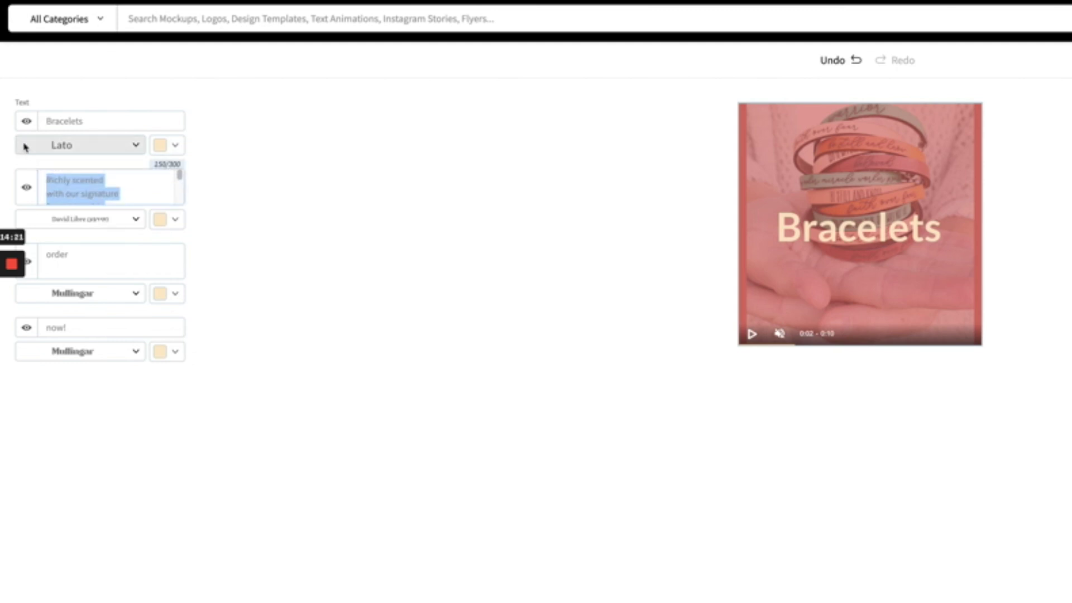
key("BackSpace")
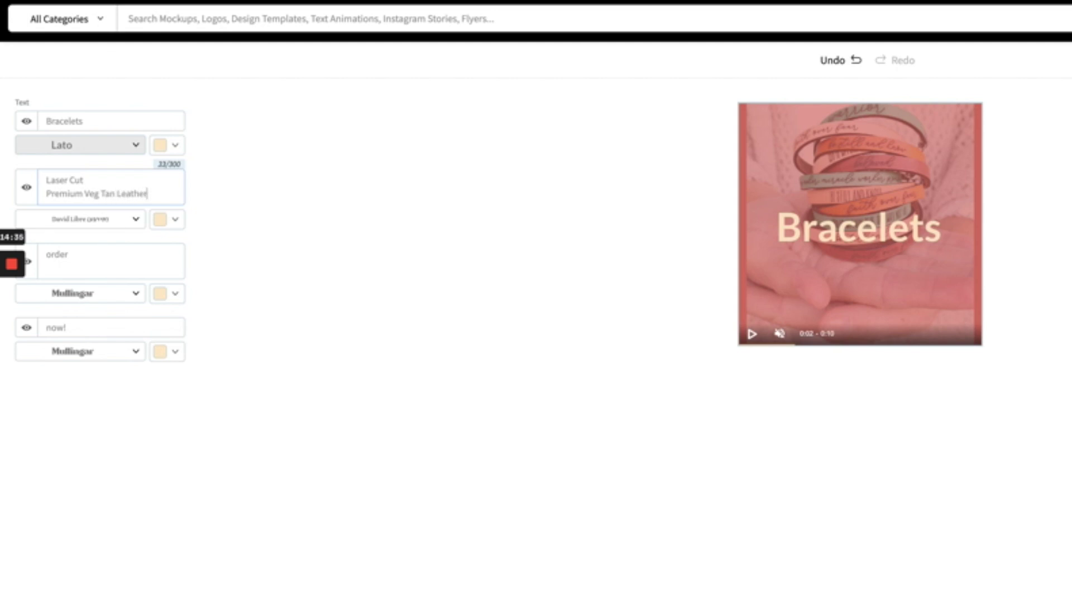
key("Return")
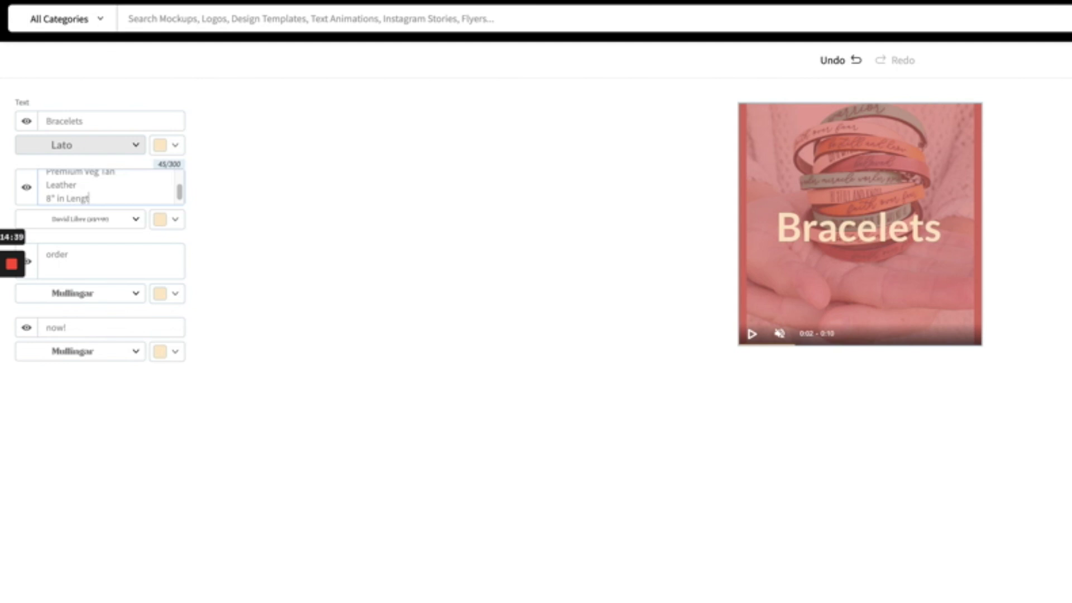
key("Return")
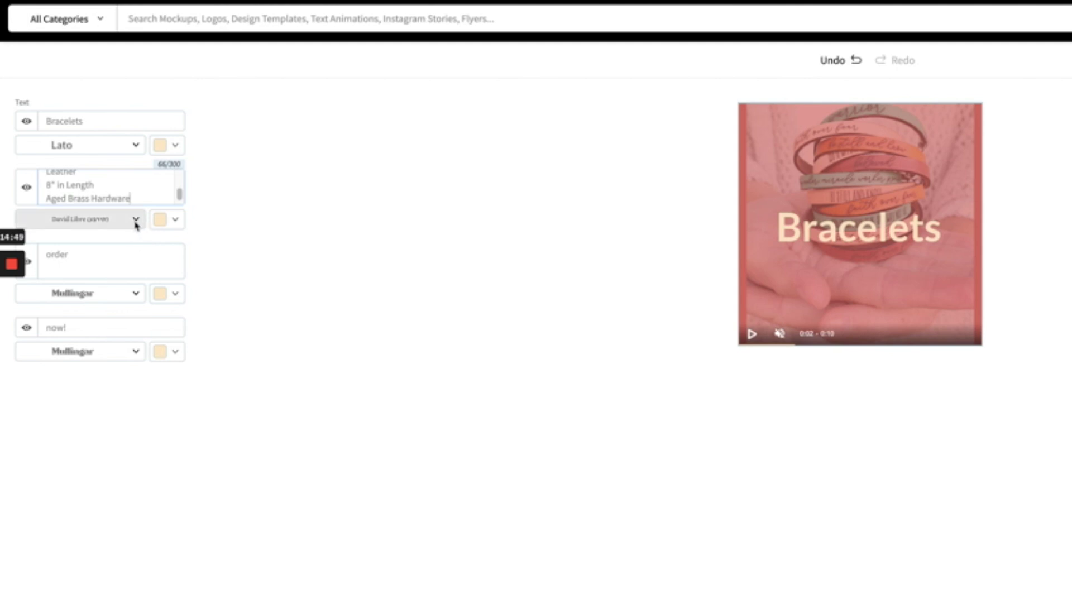
- Set the font of the description, "order" and "now!" texts to Lato
left_click(137, 221)
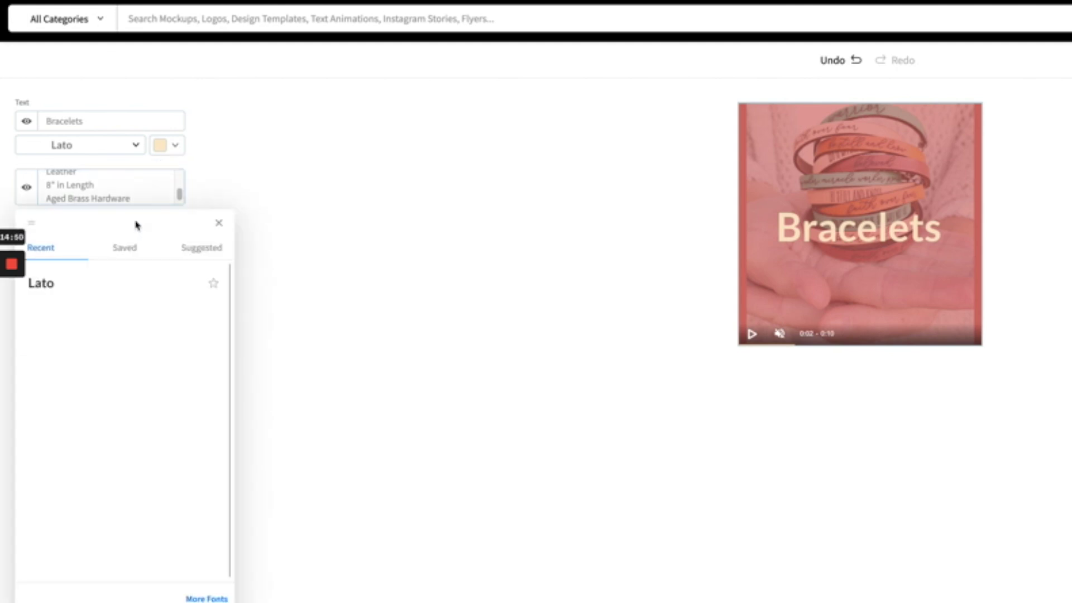
left_click(84, 286)
left_click(218, 223)
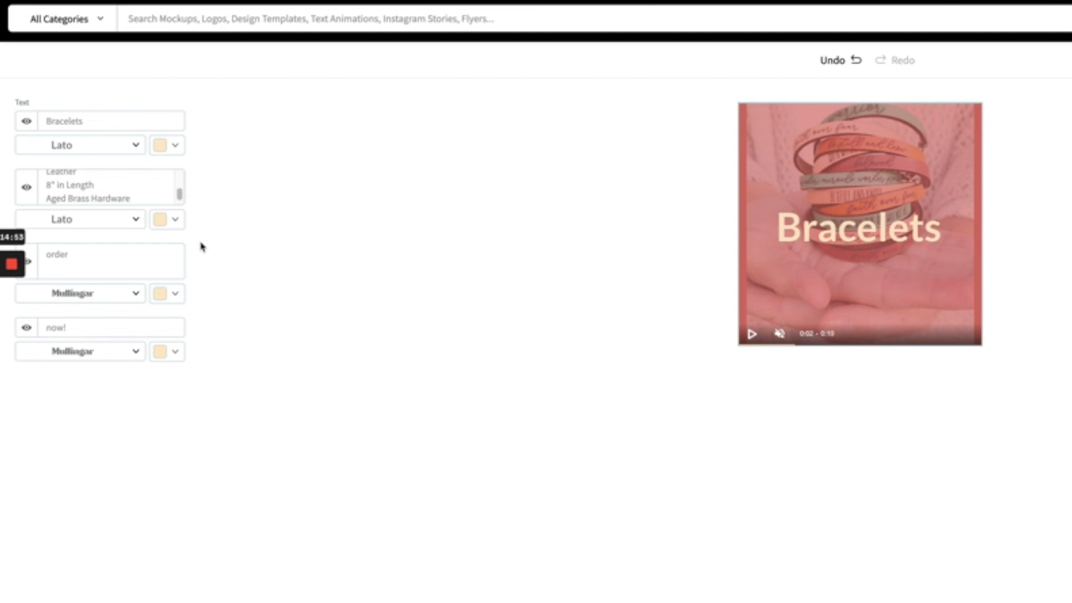
left_click(108, 258)
left_click(107, 325)
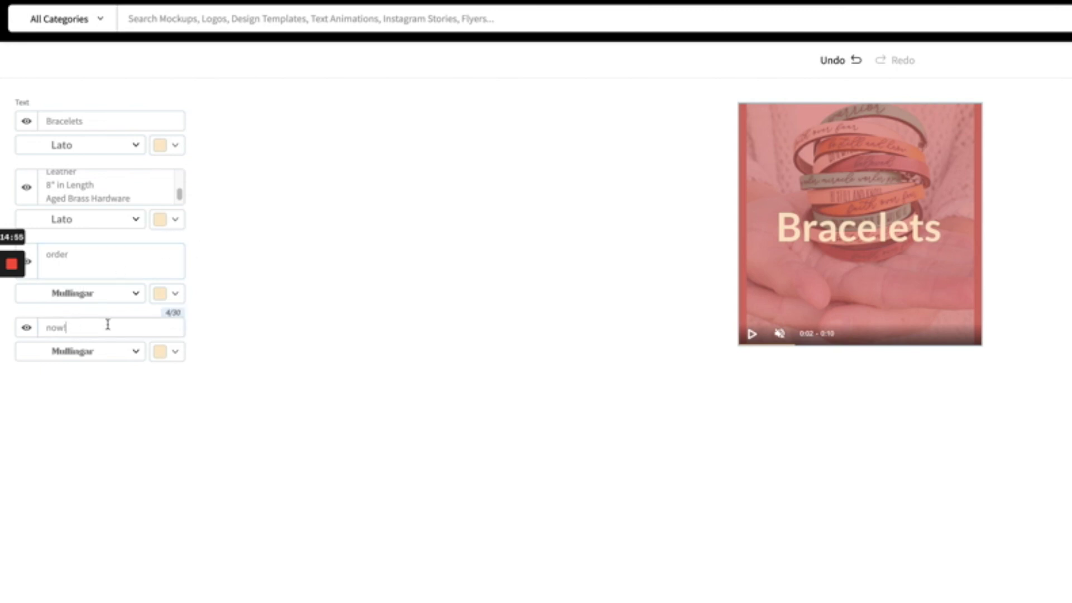
left_click(107, 295)
left_click(65, 357)
left_click(219, 297)
left_click(110, 351)
left_click(65, 415)
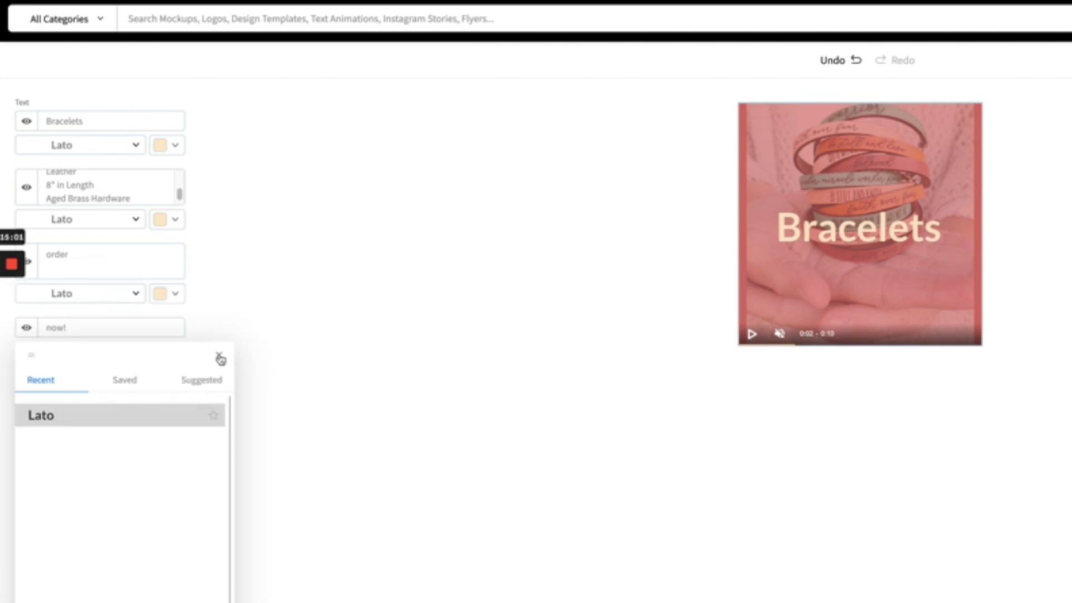
left_click(219, 355)
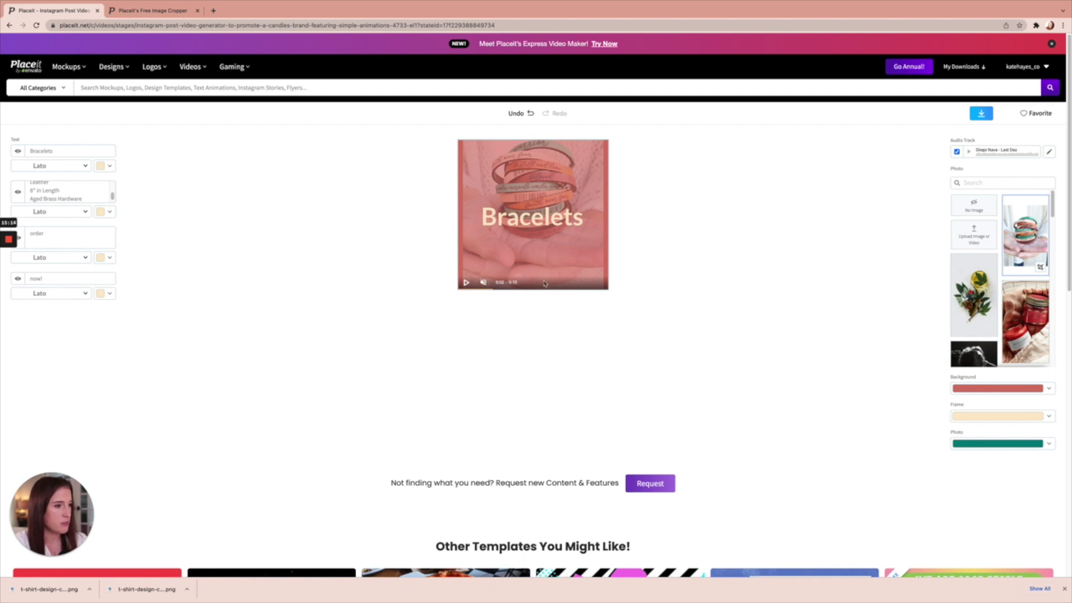
- Play the video preview and set the template's background colour to medium green
left_click(468, 285)
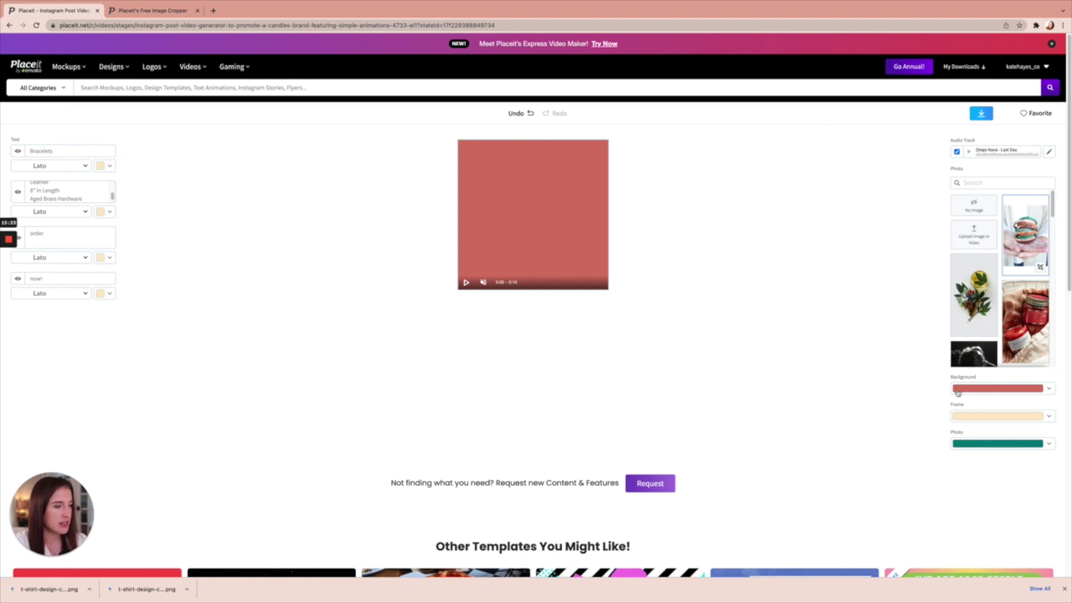
left_click(958, 391)
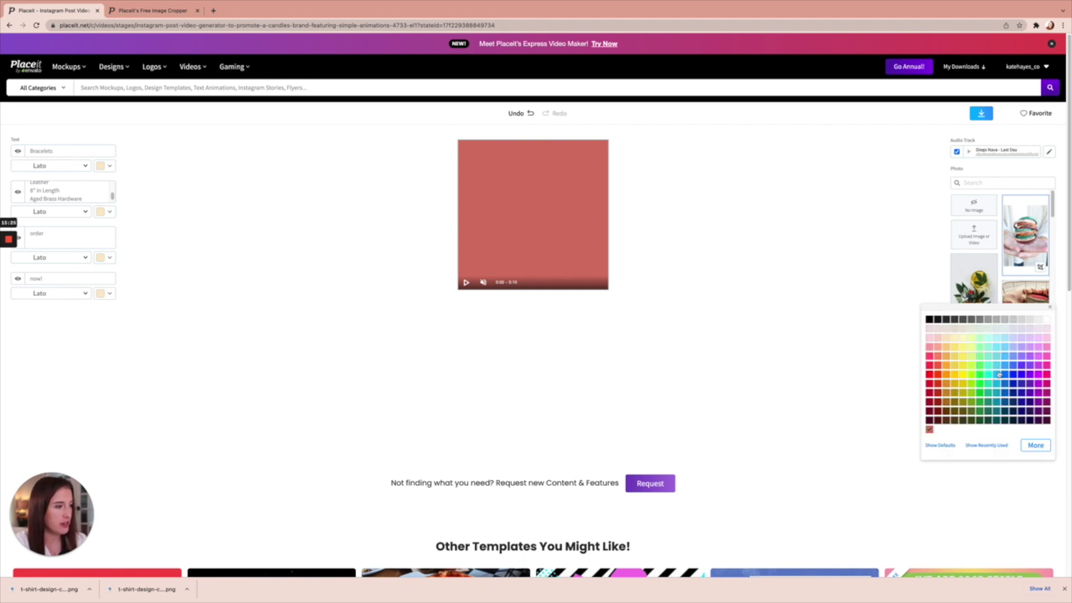
left_click(989, 348)
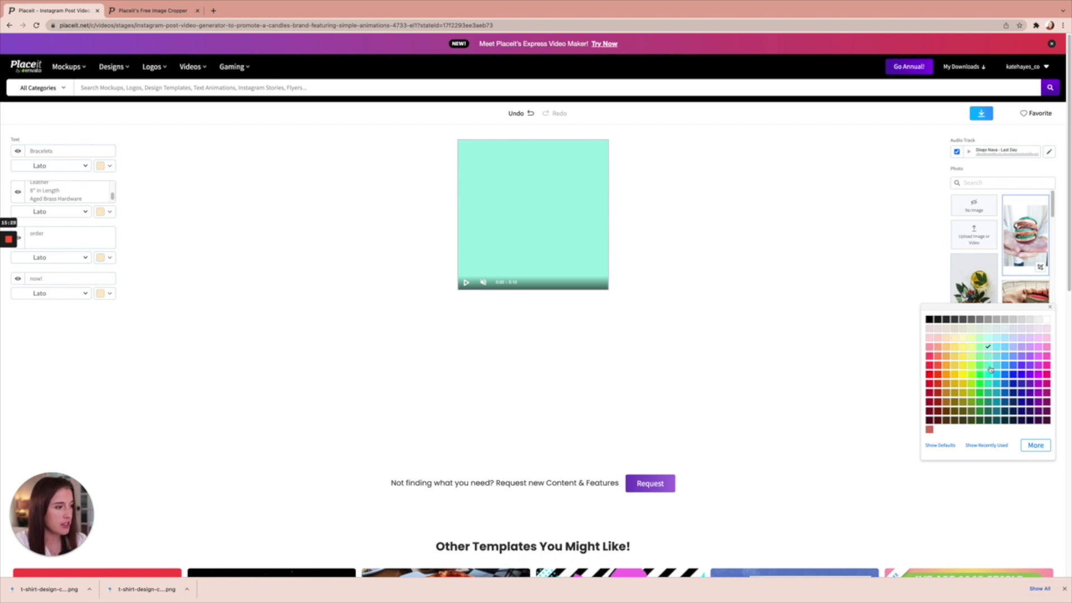
left_click(988, 394)
left_click(897, 388)
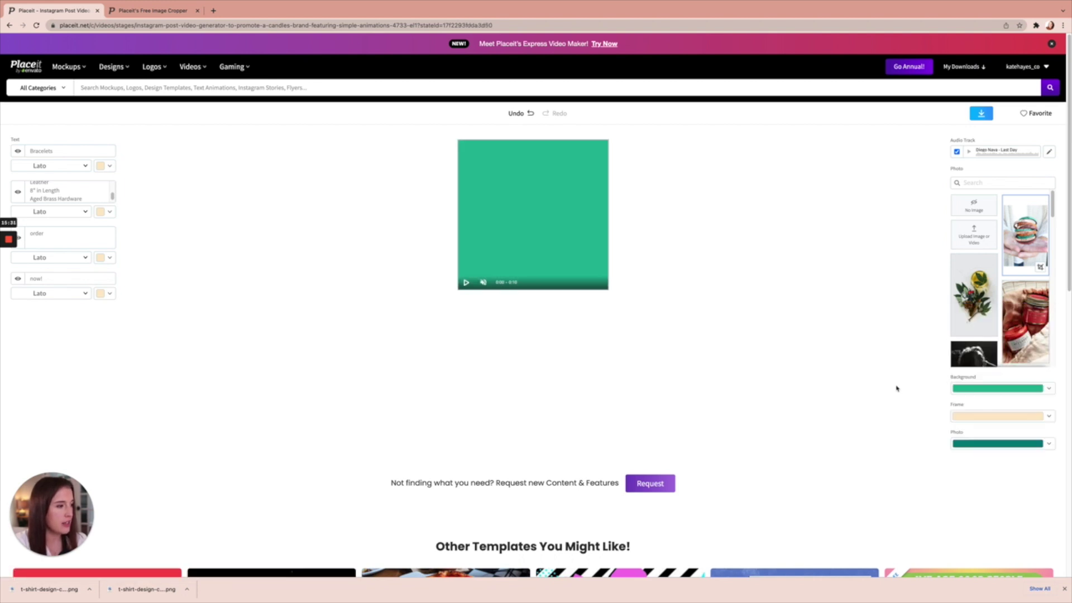
- Set the video's photo colour to medium gray and its frame colour to very light gray
left_click(983, 445)
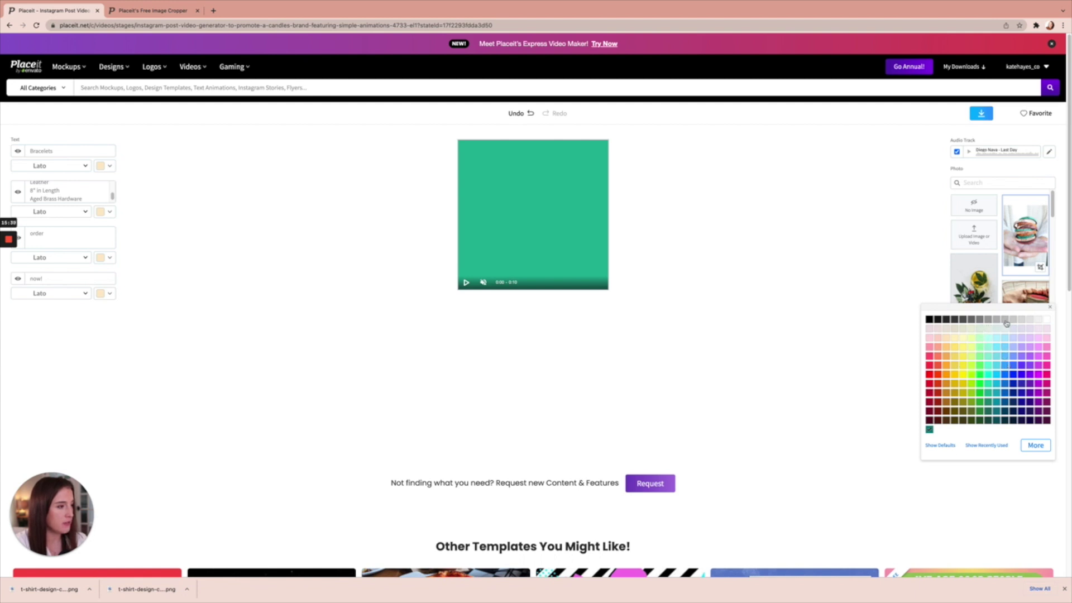
left_click(855, 375)
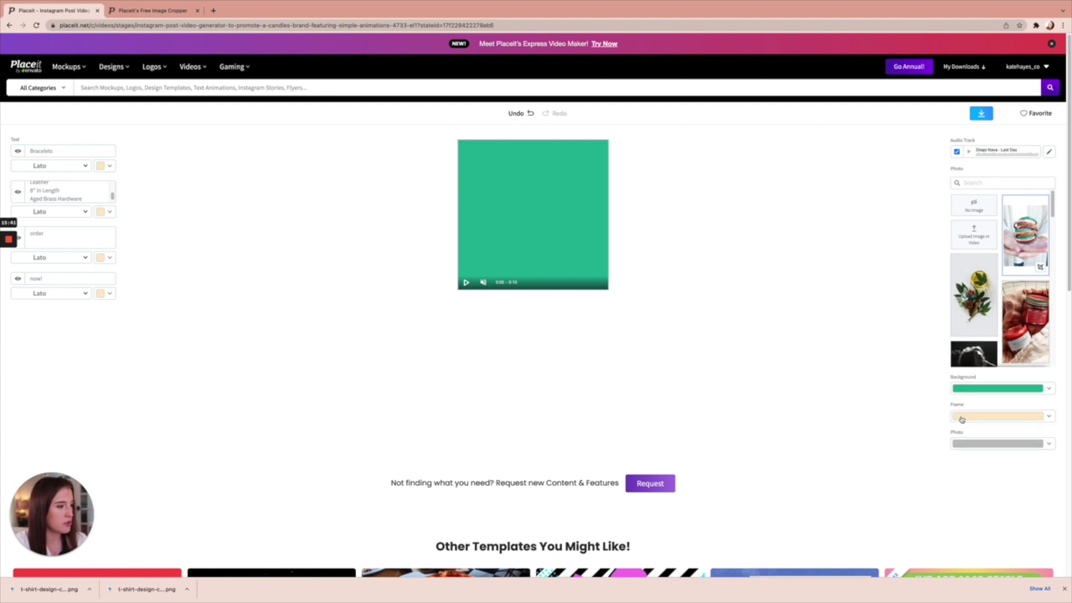
left_click(961, 419)
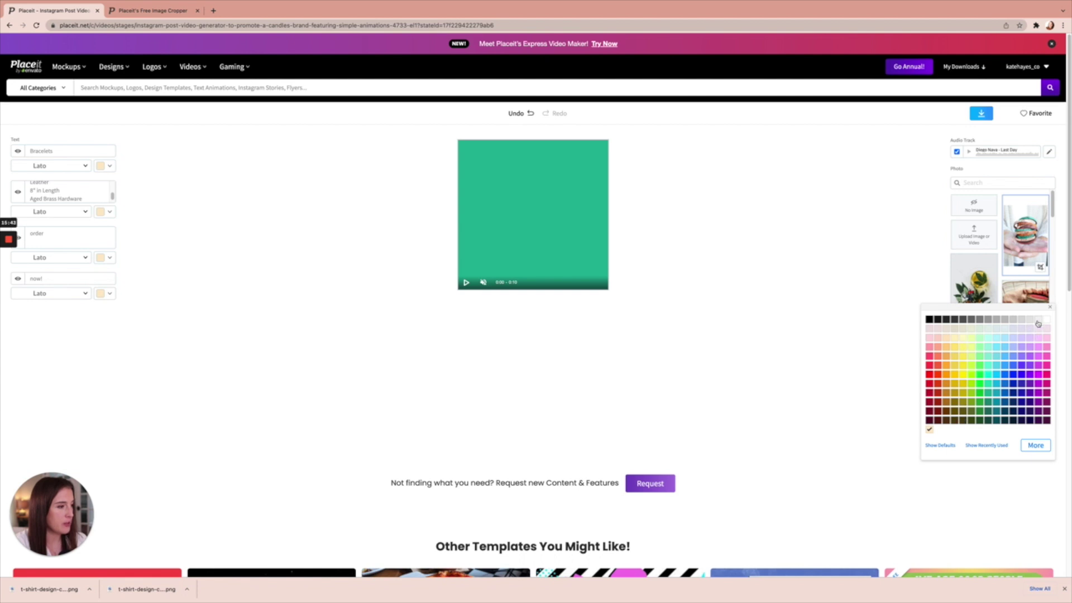
left_click(867, 365)
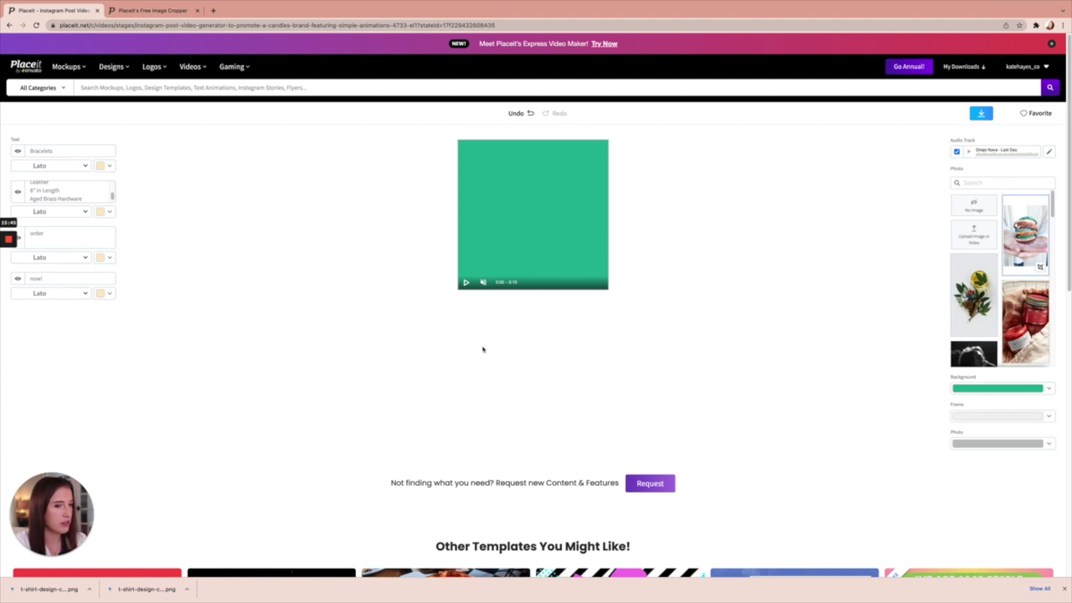
- Set the colour of all four texts to very light gray, and review the video preview and audio track choices
left_click(109, 168)
left_click(129, 179)
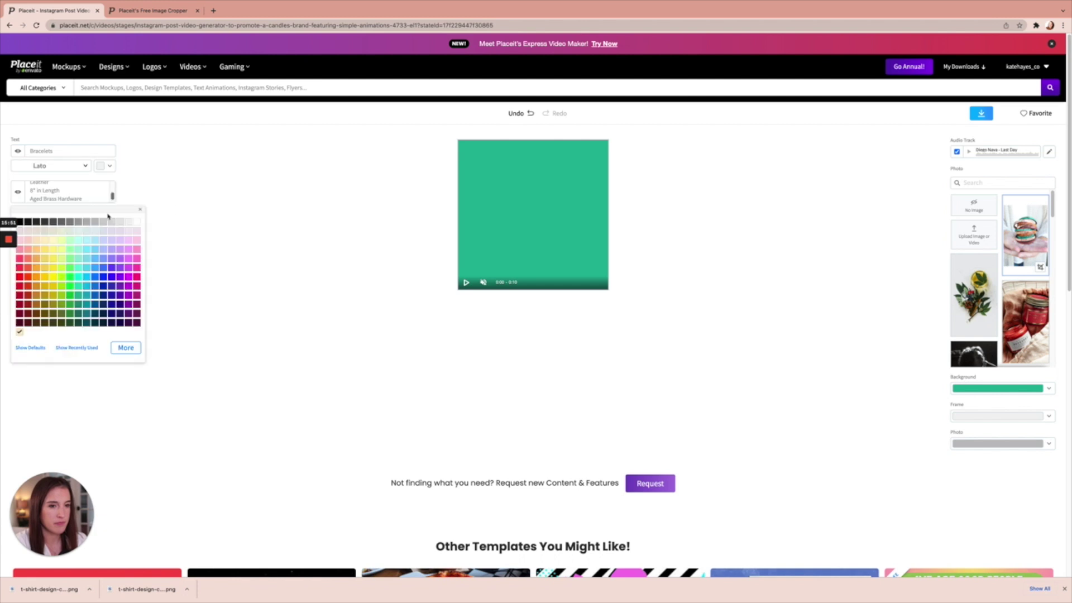
left_click(466, 282)
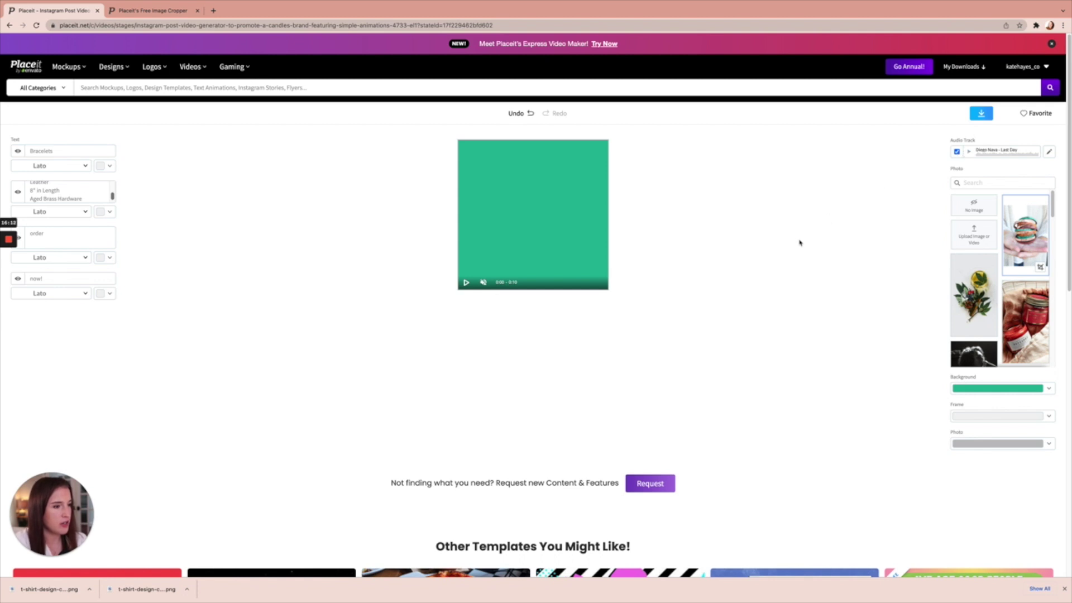
left_click(1050, 153)
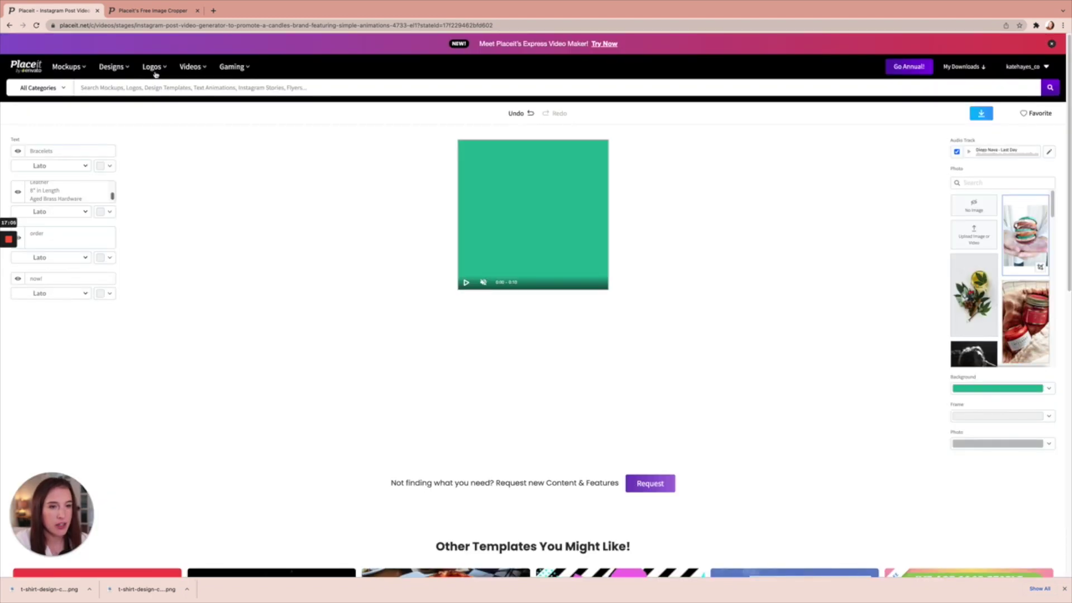
- Open the logo maker for Organic Products in the Lifestyle & Fitness category
mouse_move(156, 73)
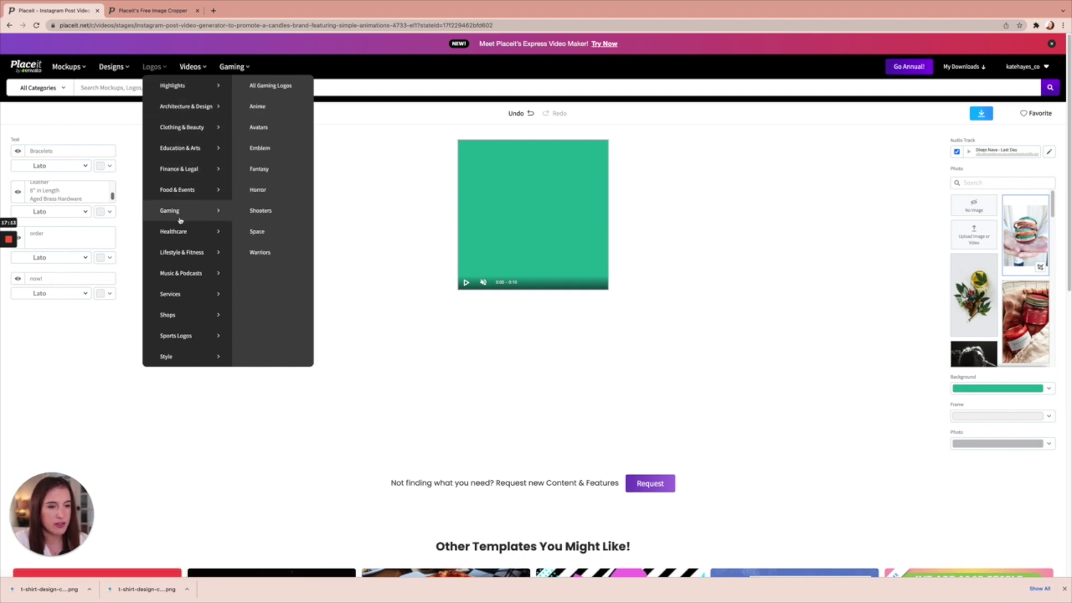
mouse_move(179, 253)
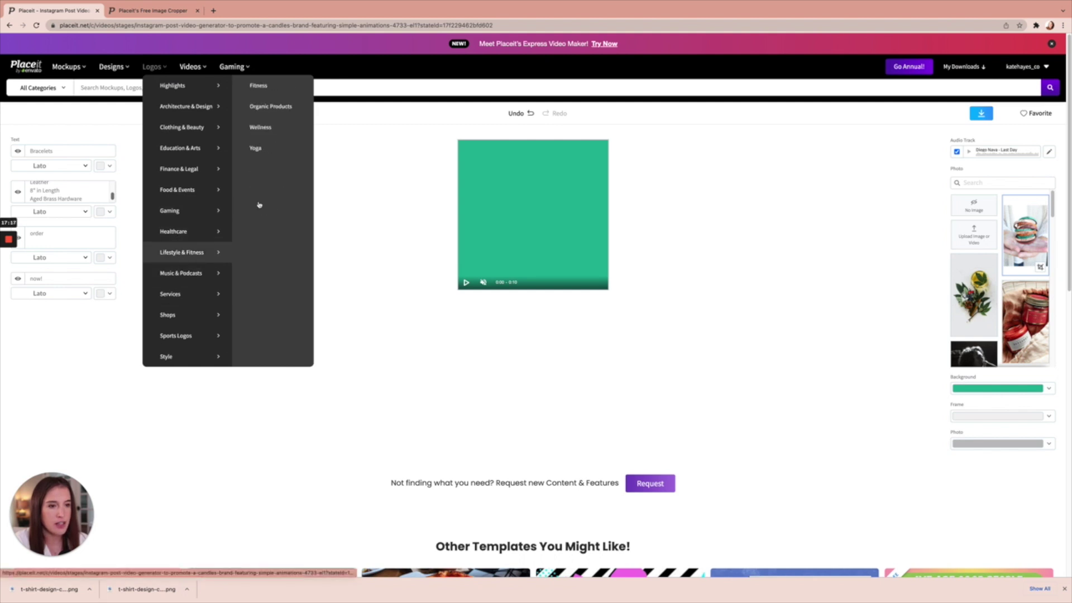
left_click(271, 110)
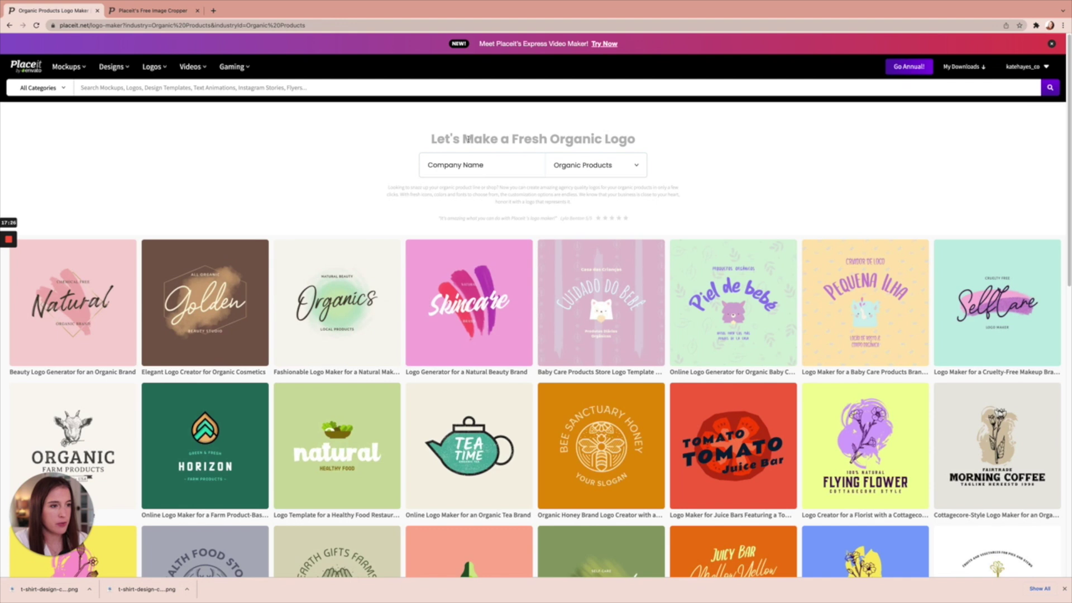
- Apply the company name "East Coast Oil Co." to the logo templates and look through the industry list, keeping Organic Products
left_click(474, 166)
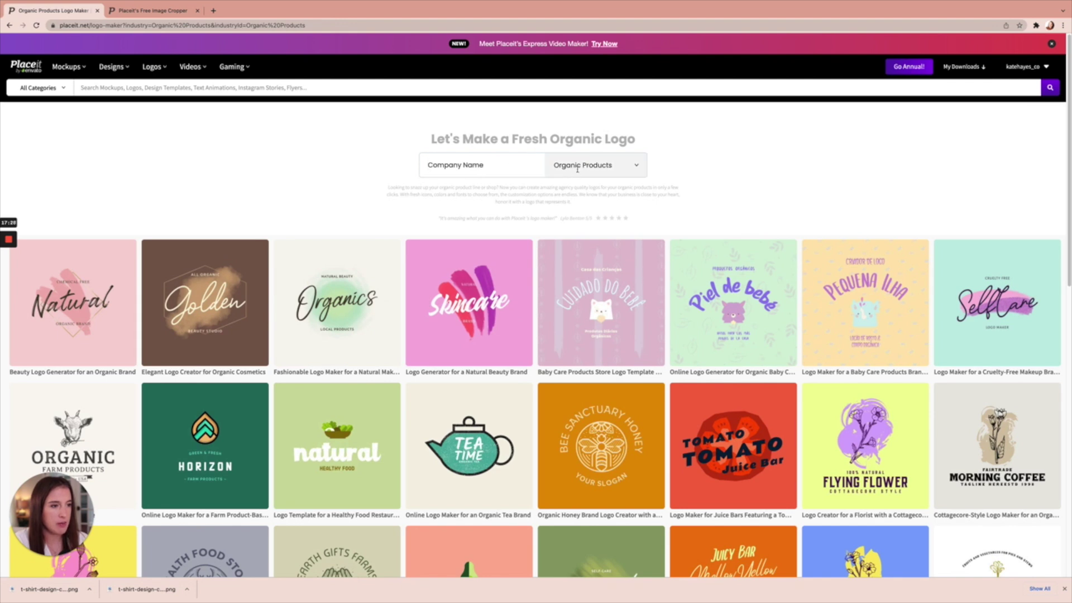
left_click(577, 167)
left_click(702, 180)
left_click(491, 170)
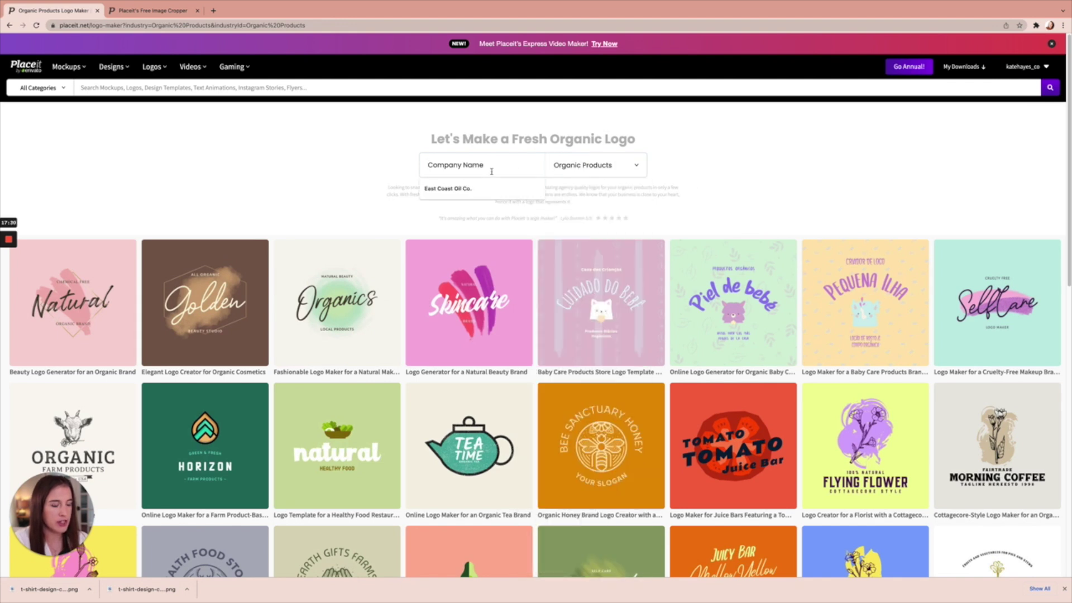
left_click(491, 190)
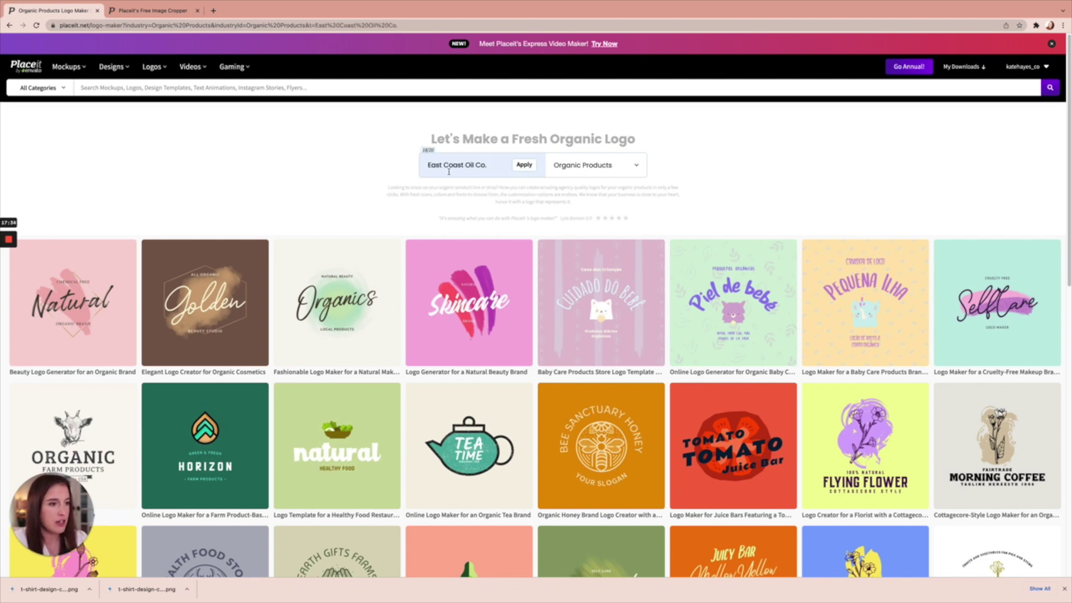
left_click(522, 166)
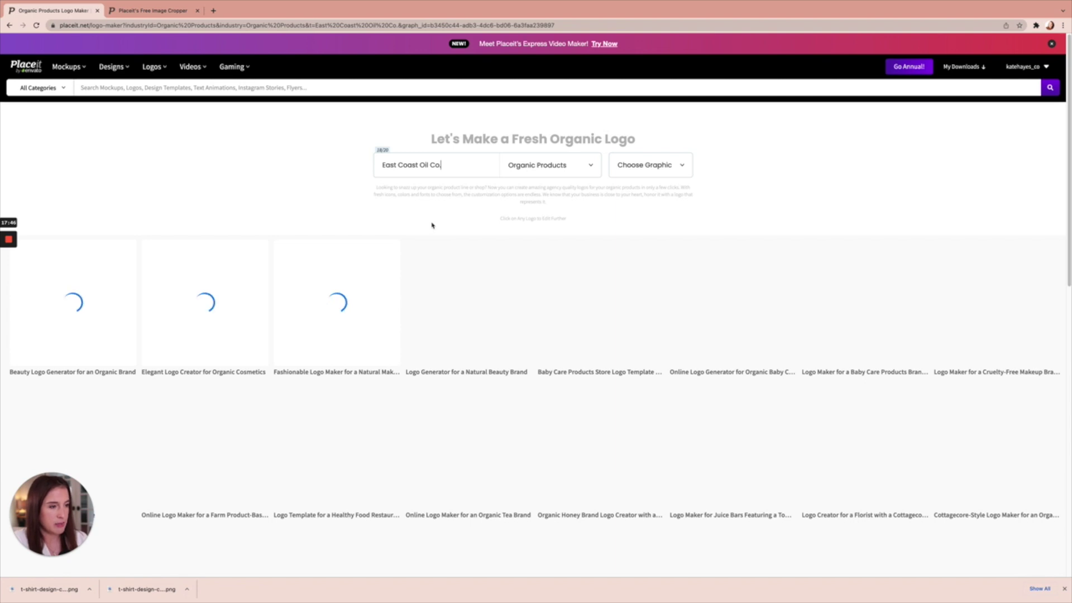
left_click(591, 170)
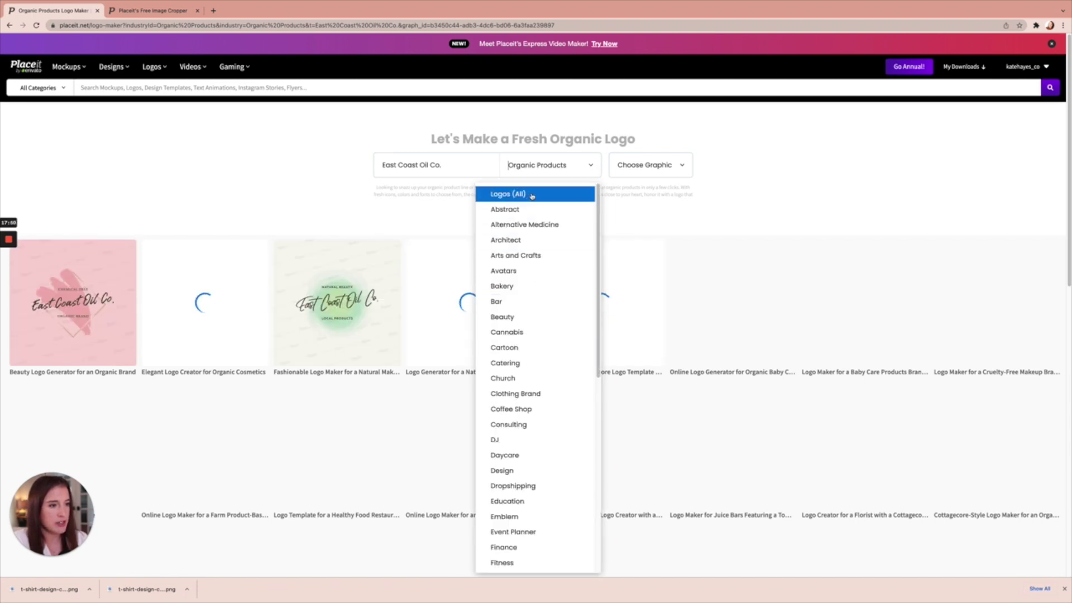
left_click(761, 173)
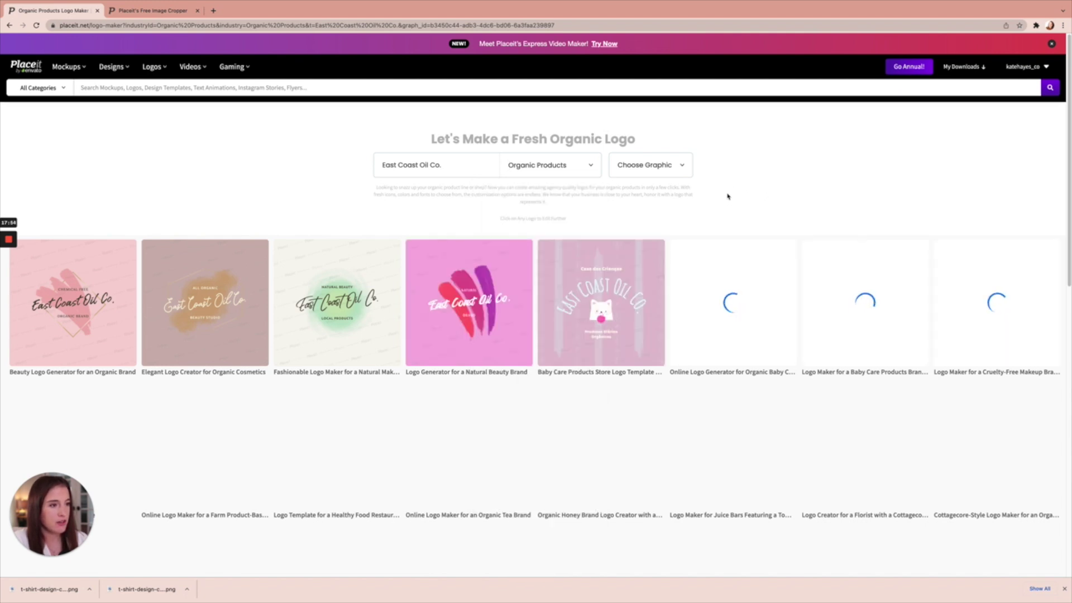
- Search the logo graphics for "drop" and apply the bold outlined droplet with a smaller droplet inside
left_click(683, 166)
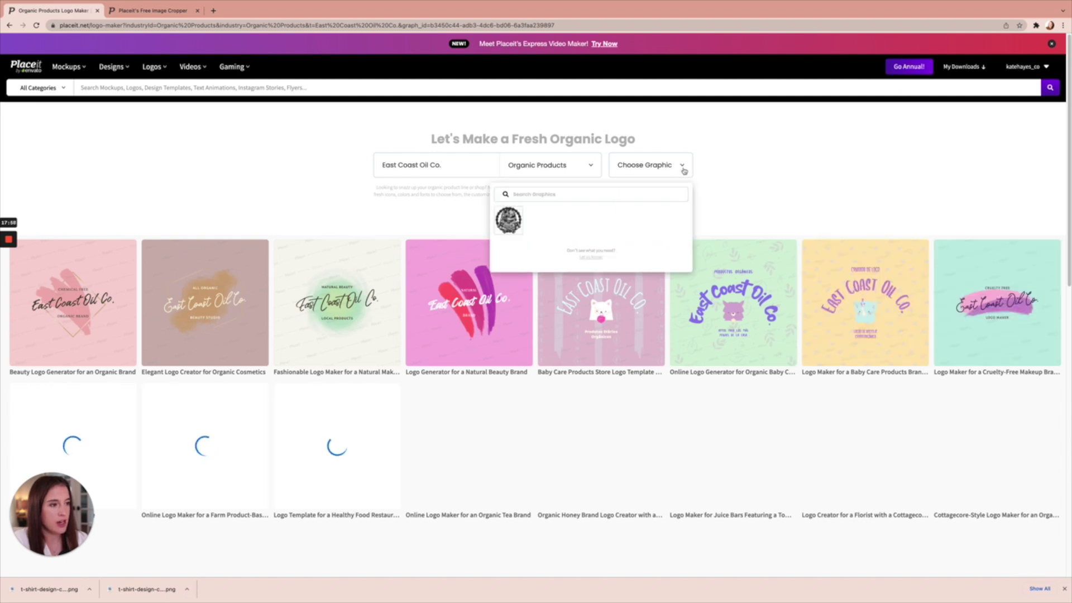
left_click(647, 193)
type("drop")
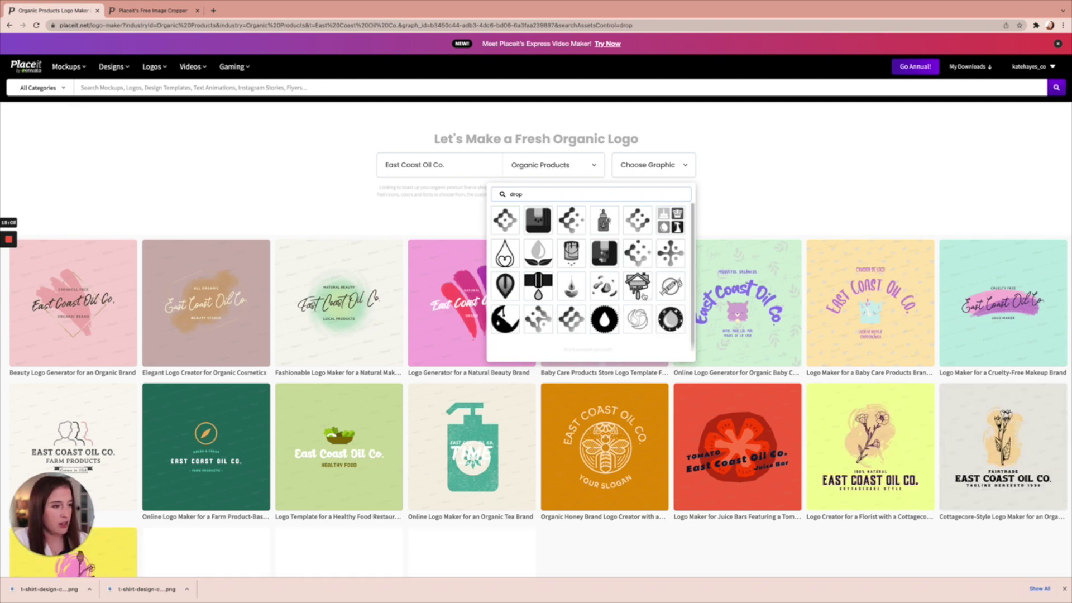
scroll(643, 296, "down", 1)
scroll(645, 296, "down", 3)
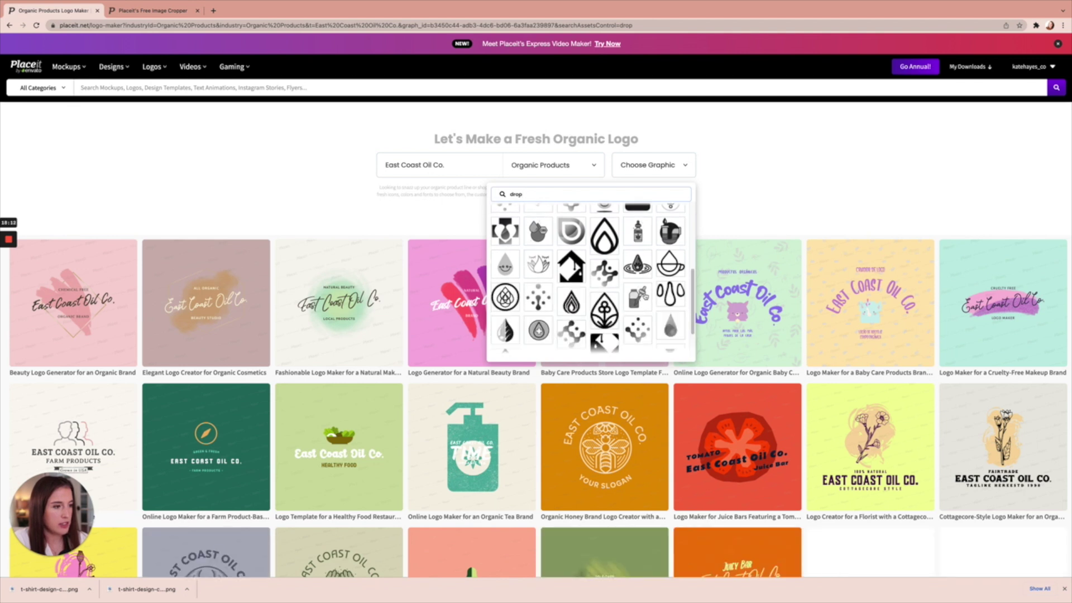
scroll(644, 295, "down", 1)
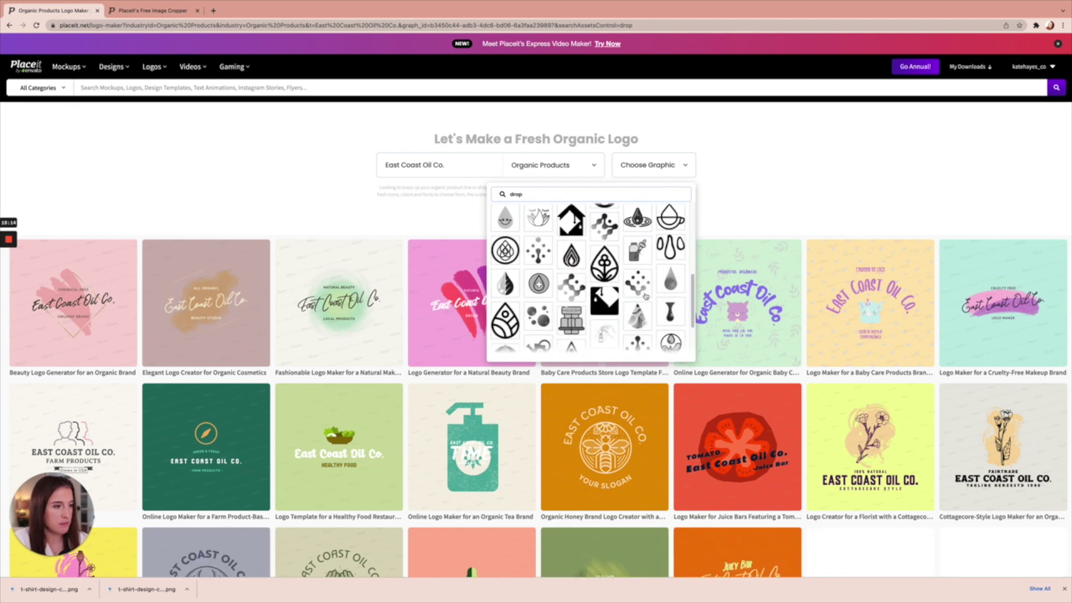
scroll(645, 297, "up", 1)
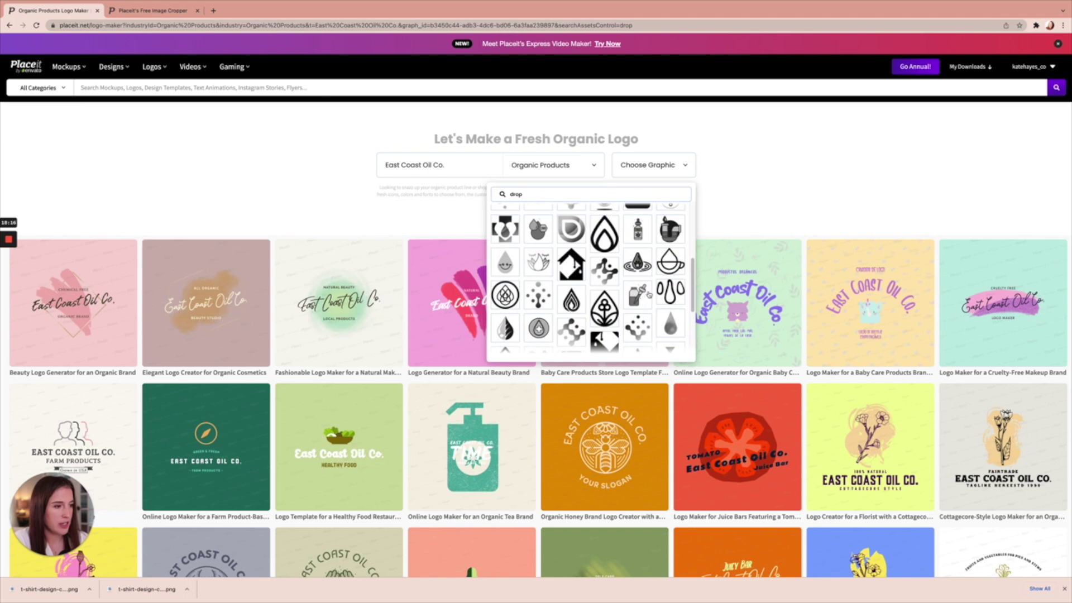
left_click(605, 231)
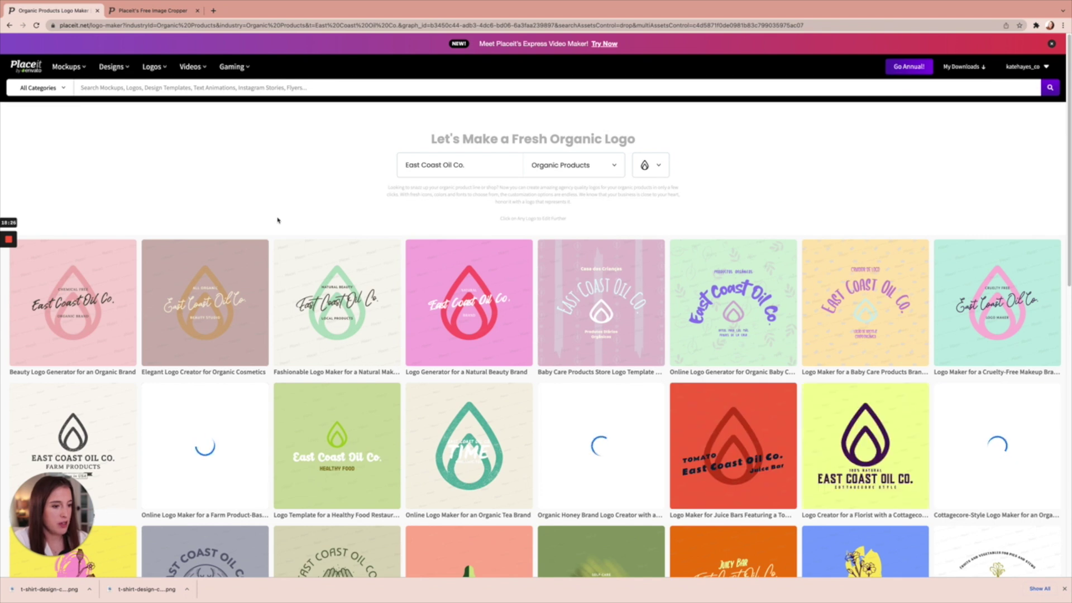
- Open the Farm Products Logo Template with the droplet graphic for editing
scroll(277, 220, "down", 3)
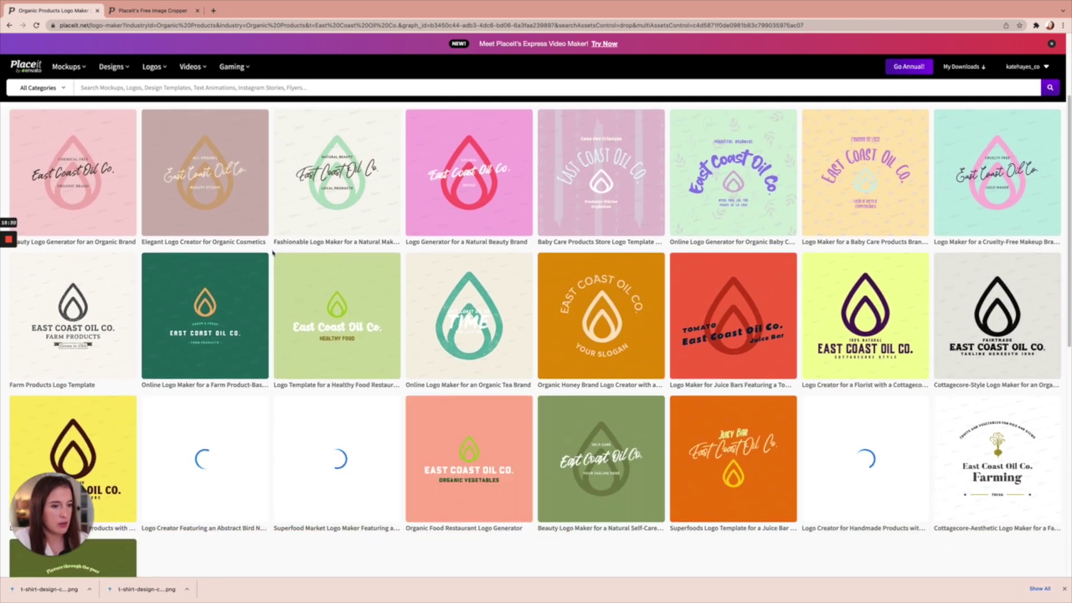
scroll(64, 293, "down", 1)
left_click(64, 293)
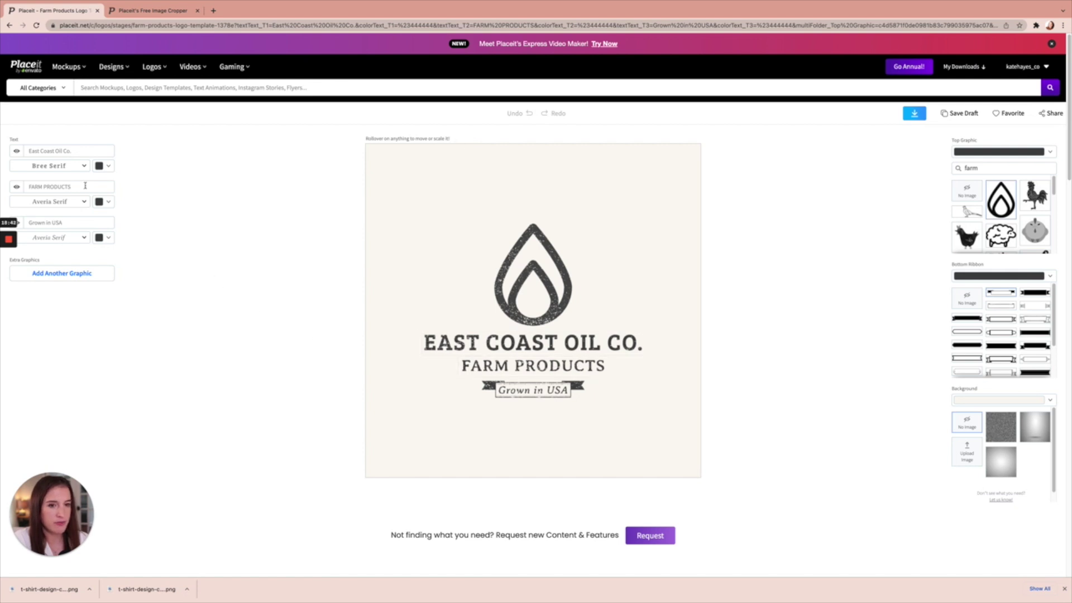
- Replace the logo's "FARM PRODUCTS" line with "Essential Oils Skincare"
key("BackSpace")
key("BackSpace")
key("BackSpace")
key("BackSpace")
key("BackSpace")
key("BackSpace")
key("BackSpace")
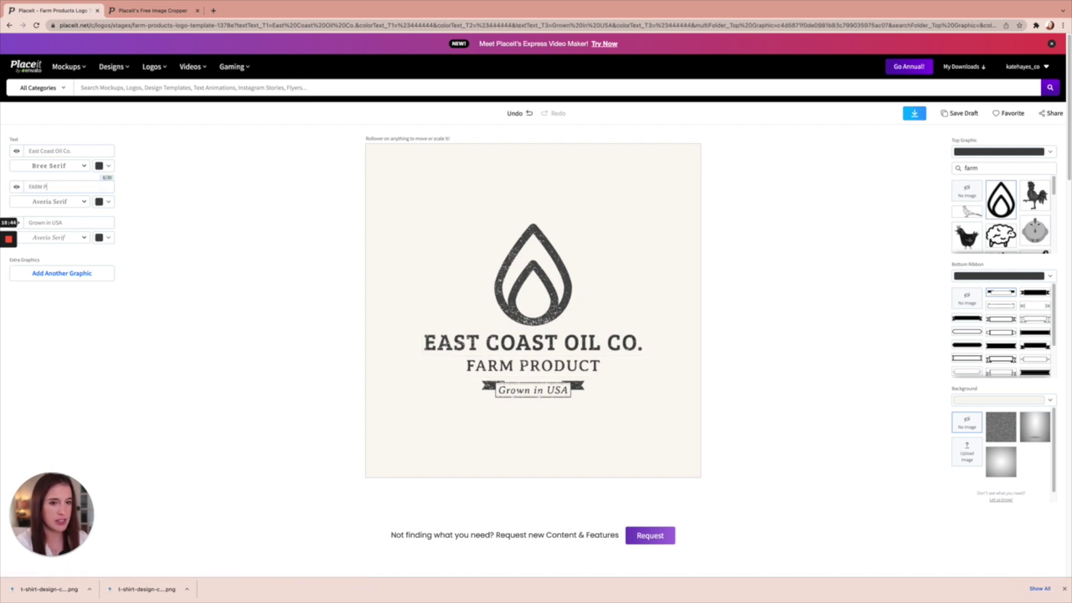
key("BackSpace")
key("BackSpace")
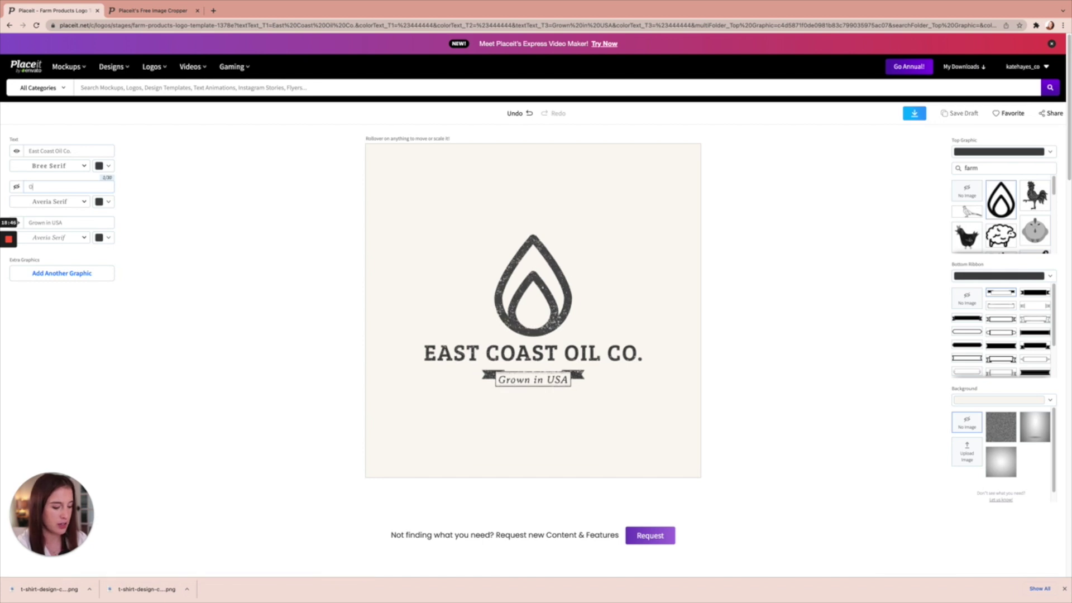
type("Esse")
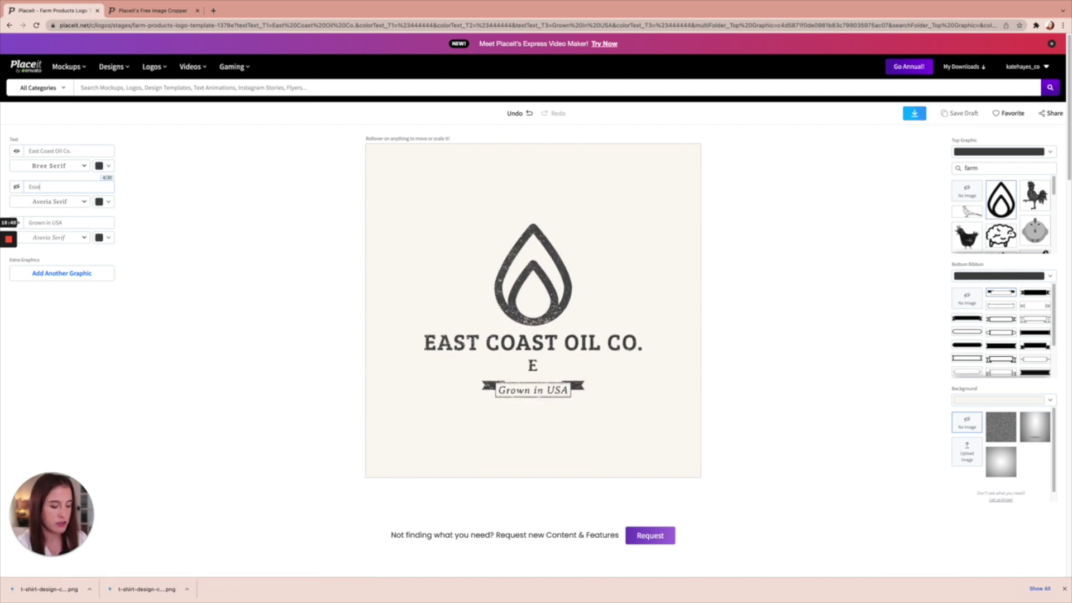
type("ntial Oils")
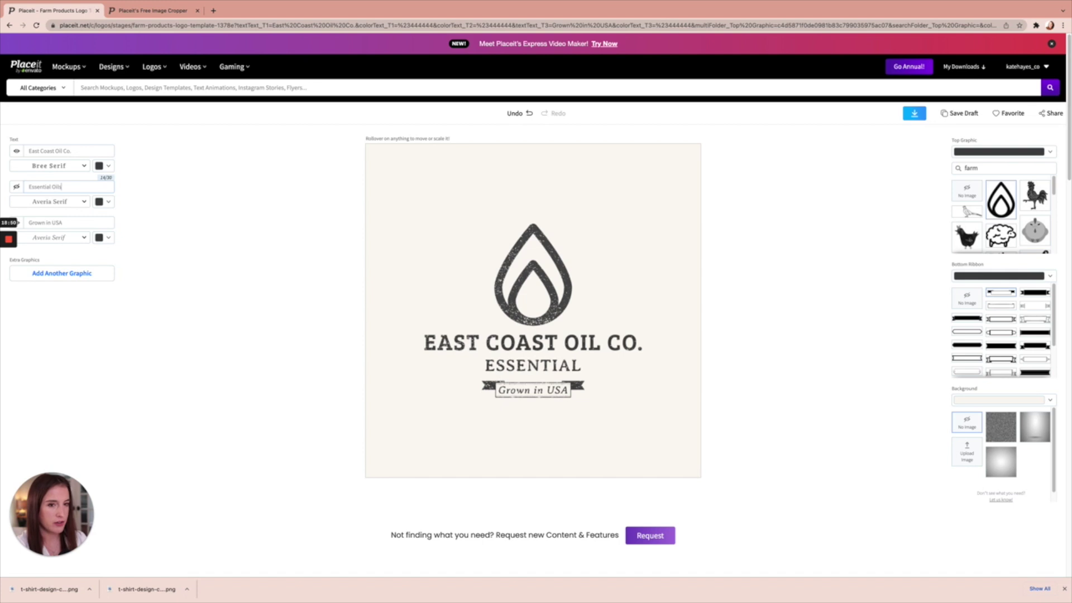
type(" Skincare")
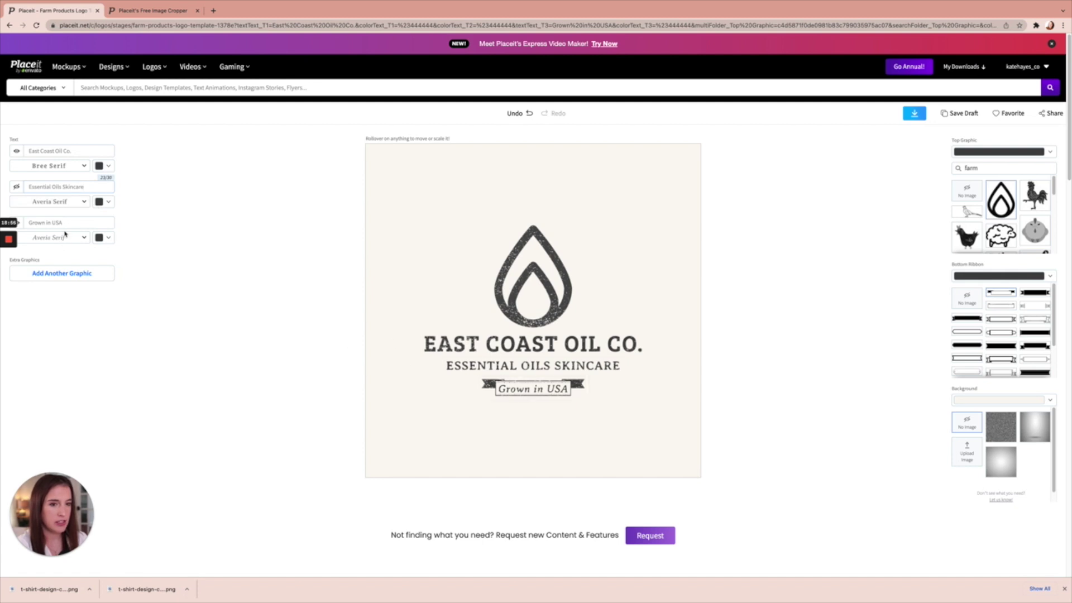
- Replace the ribbon text "Grown in USA" with "All Natural" and switch the bottom ribbon to the thin outlined banner with pointed ends
key("BackSpace")
key("BackSpace")
key("BackSpace")
key("BackSpace")
key("BackSpace")
key("BackSpace")
key("BackSpace")
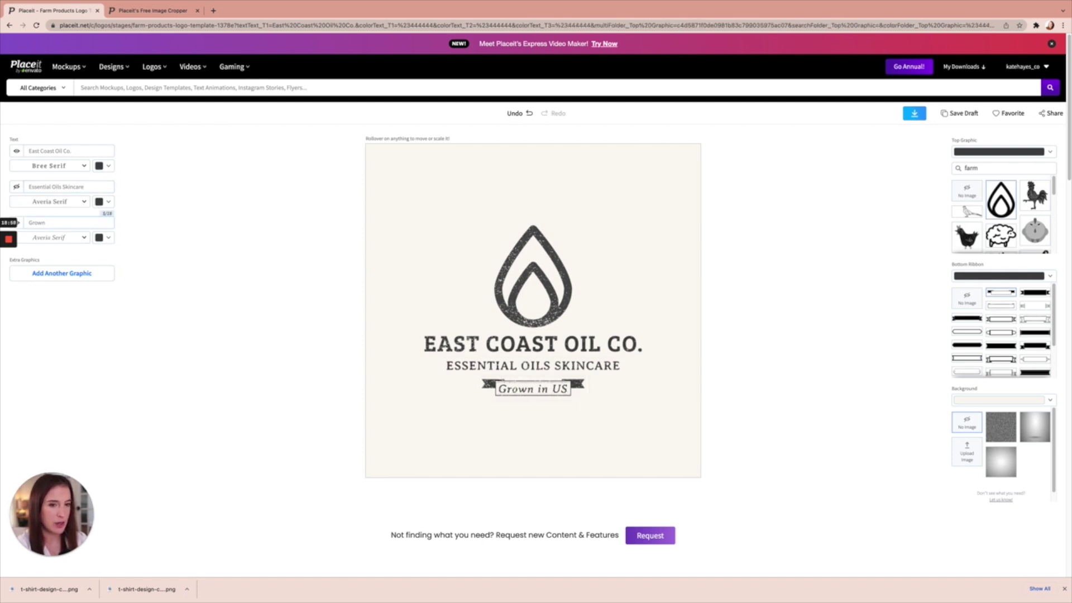
key("BackSpace")
key("BackSpace")
key("BackSpace")
type("Al")
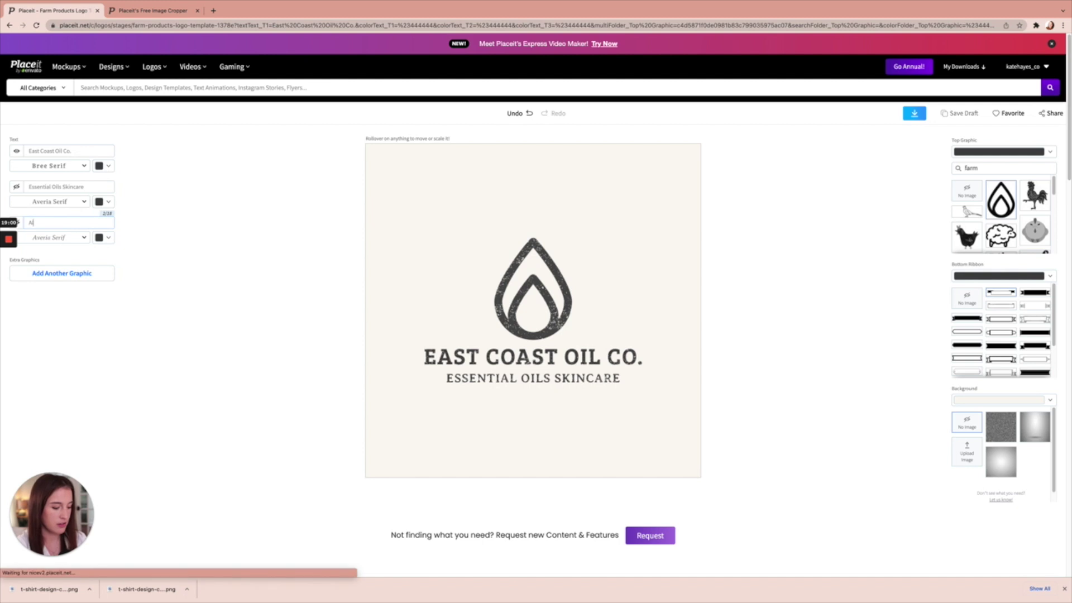
type("l Natu")
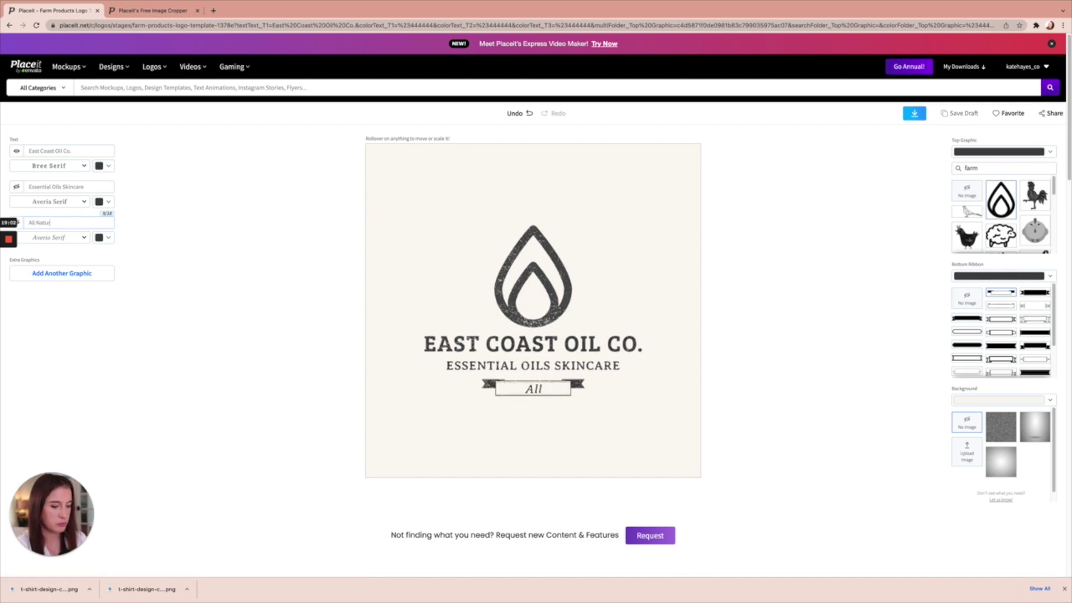
type("ral")
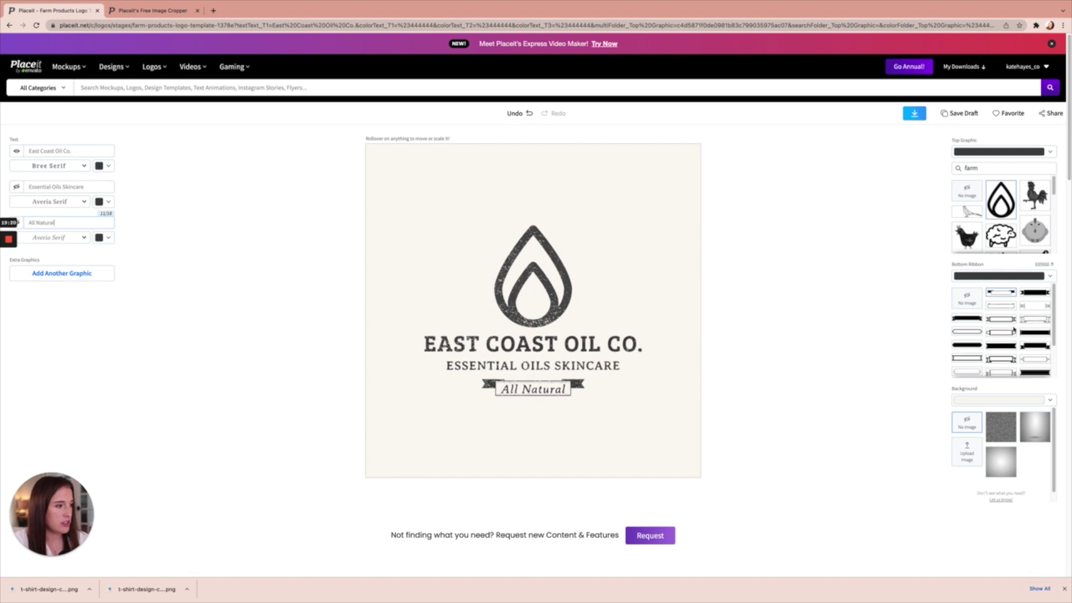
left_click(976, 334)
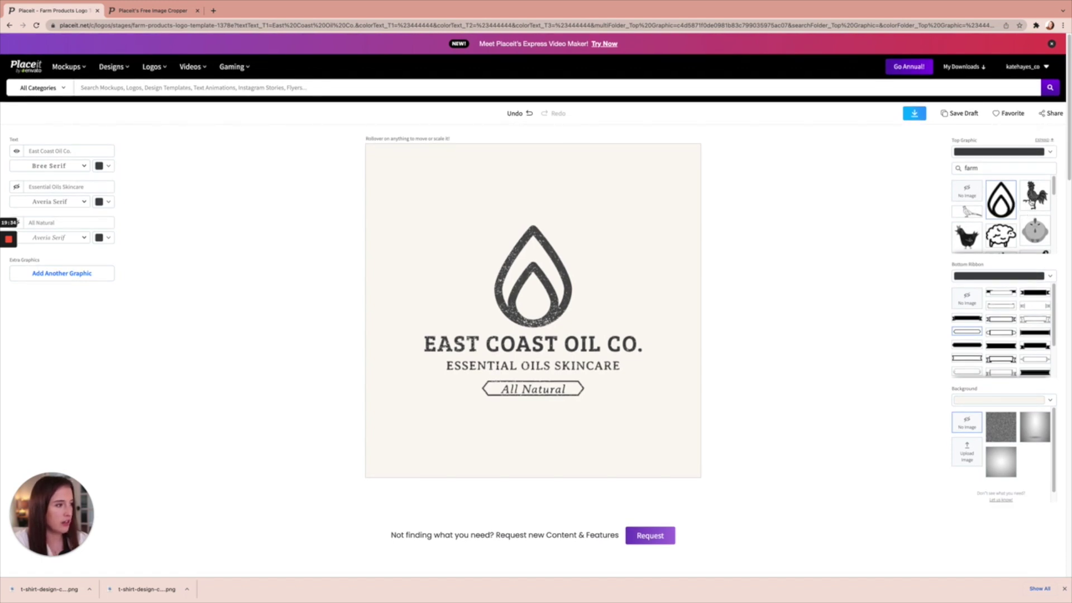
- Try the rooster as the top graphic, return to the droplet, and check its colour options without changing them
left_click(1032, 202)
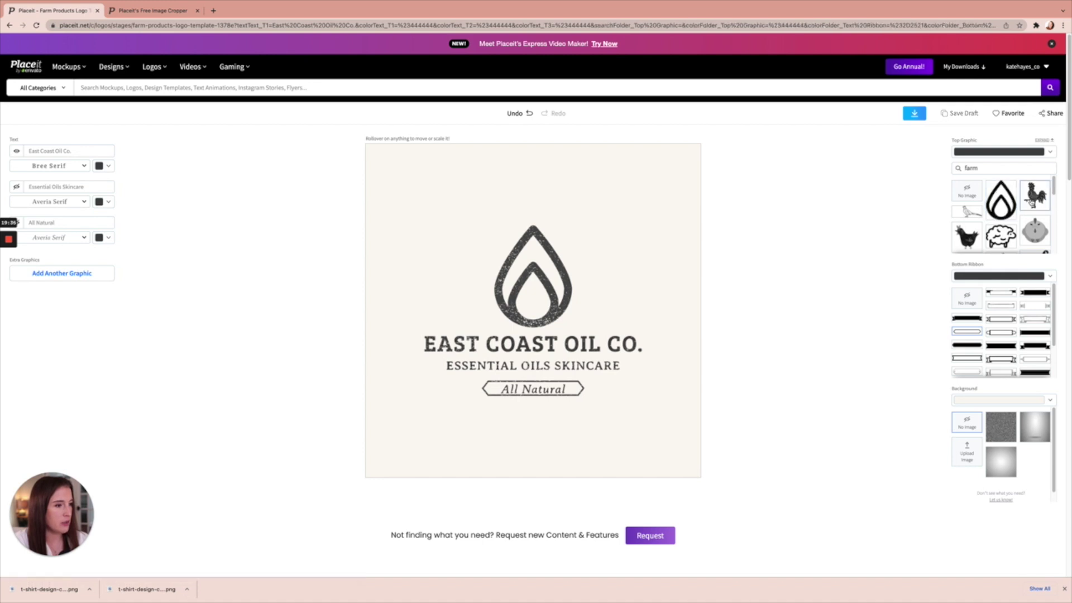
left_click(1012, 220)
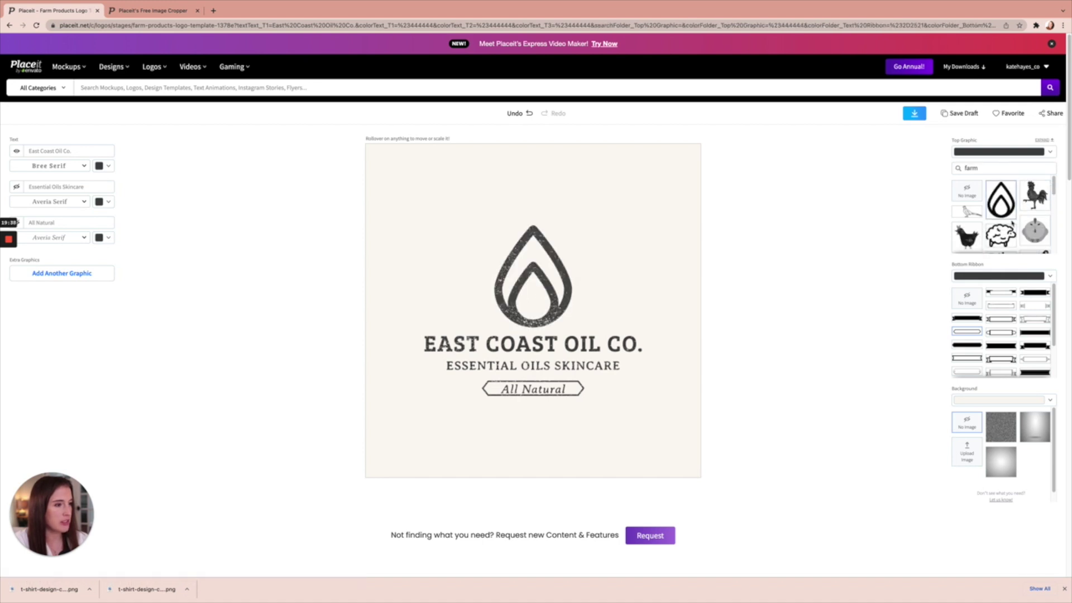
left_click(1011, 155)
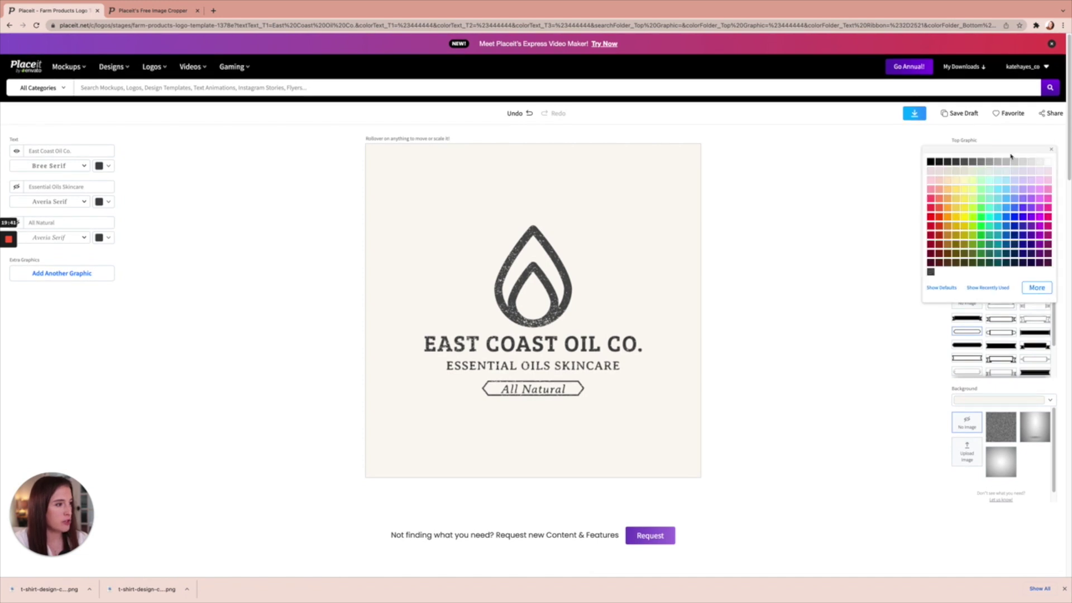
left_click(876, 234)
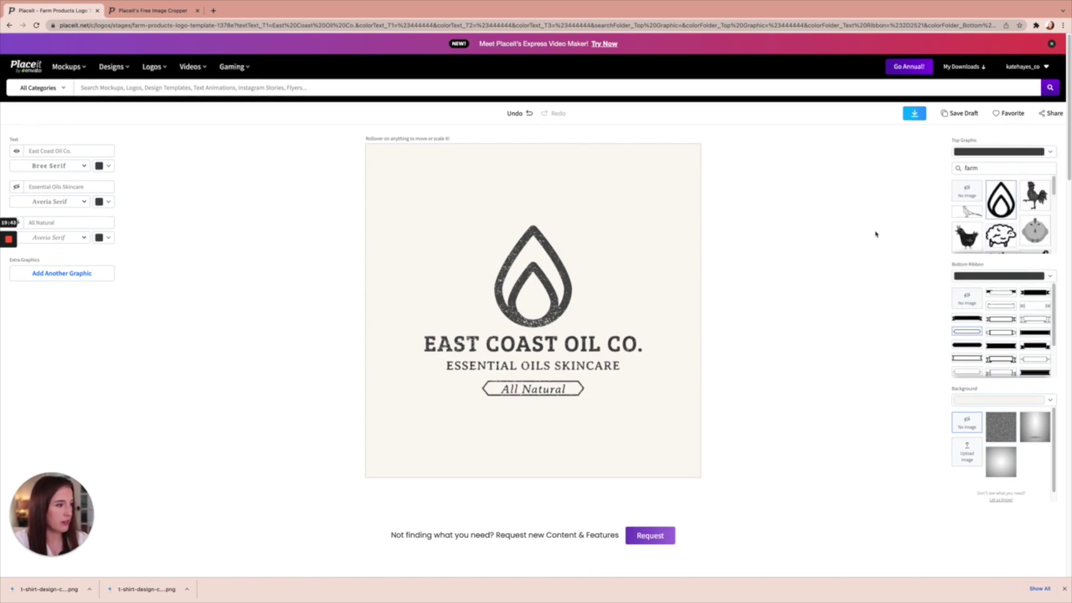
- Set the logo's background colour to light pink
left_click(1009, 400)
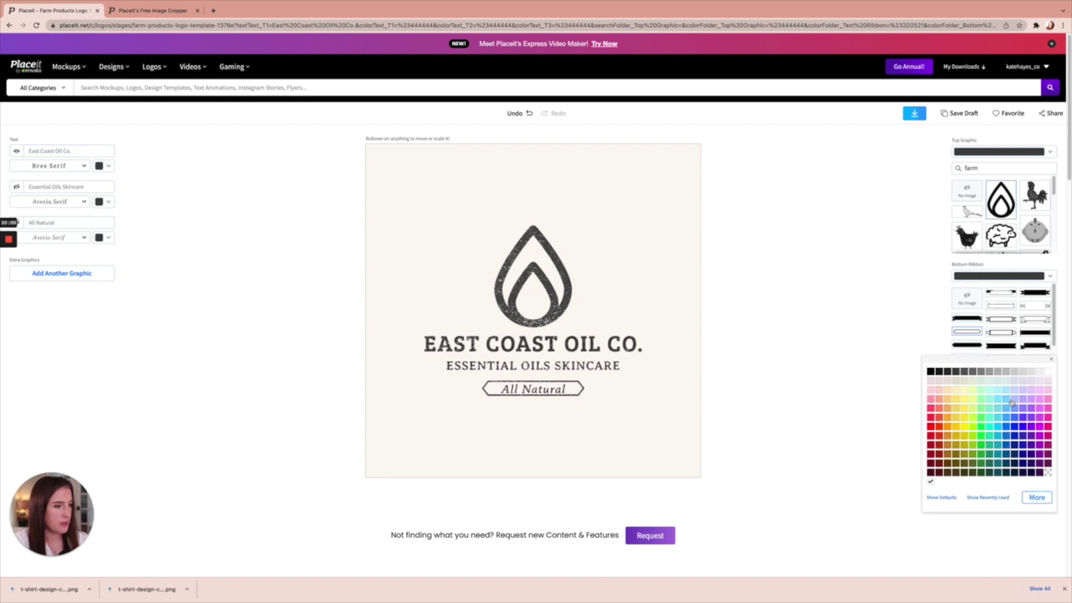
left_click(940, 396)
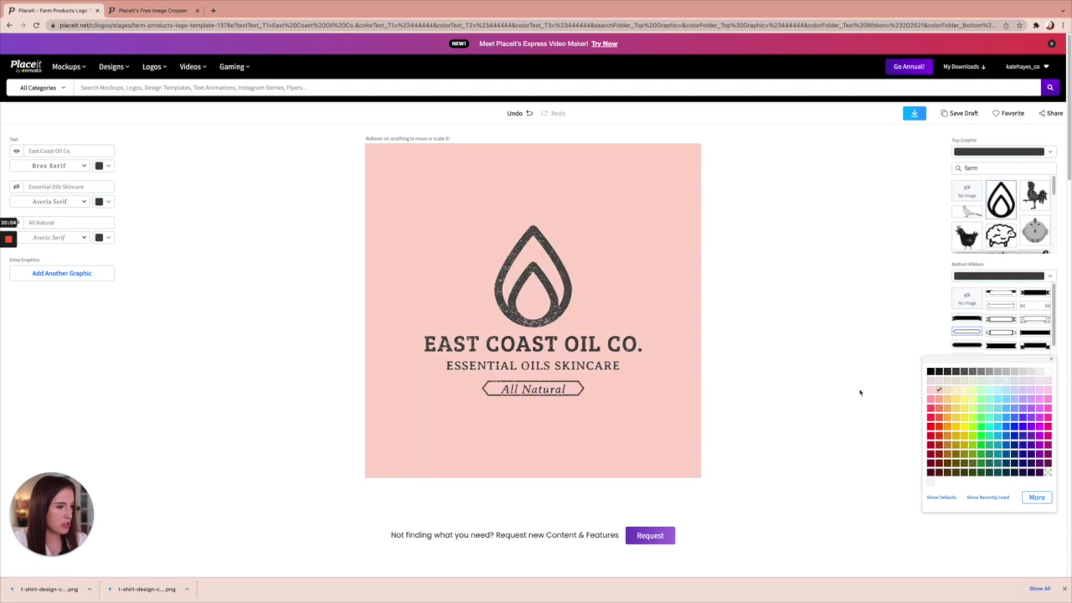
left_click(880, 398)
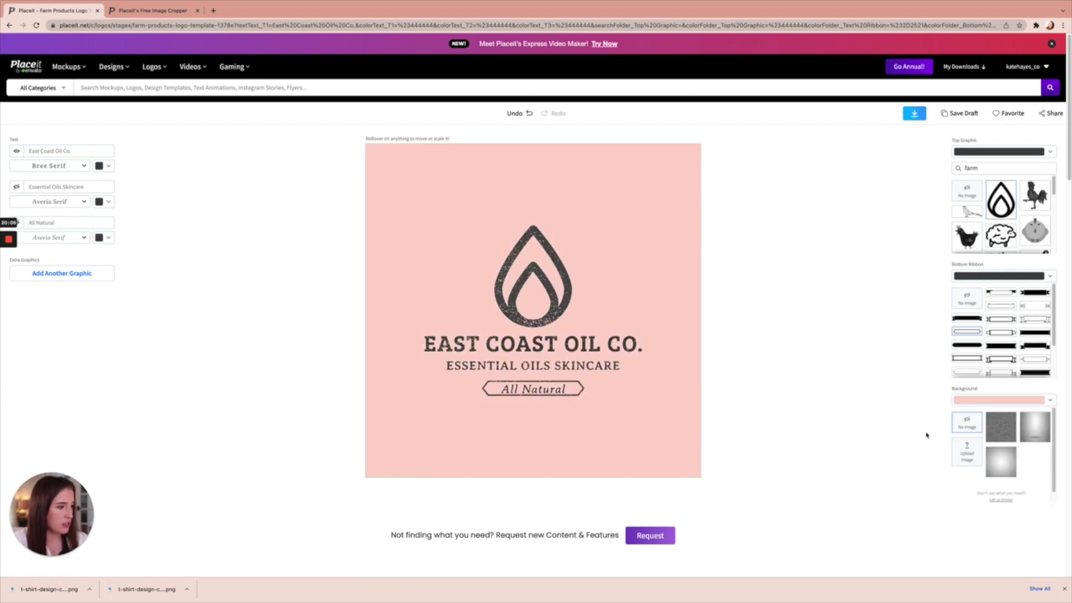
- Try the grainy and spotlight textures on the logo background, and select the soft radial gradient
left_click(1005, 431)
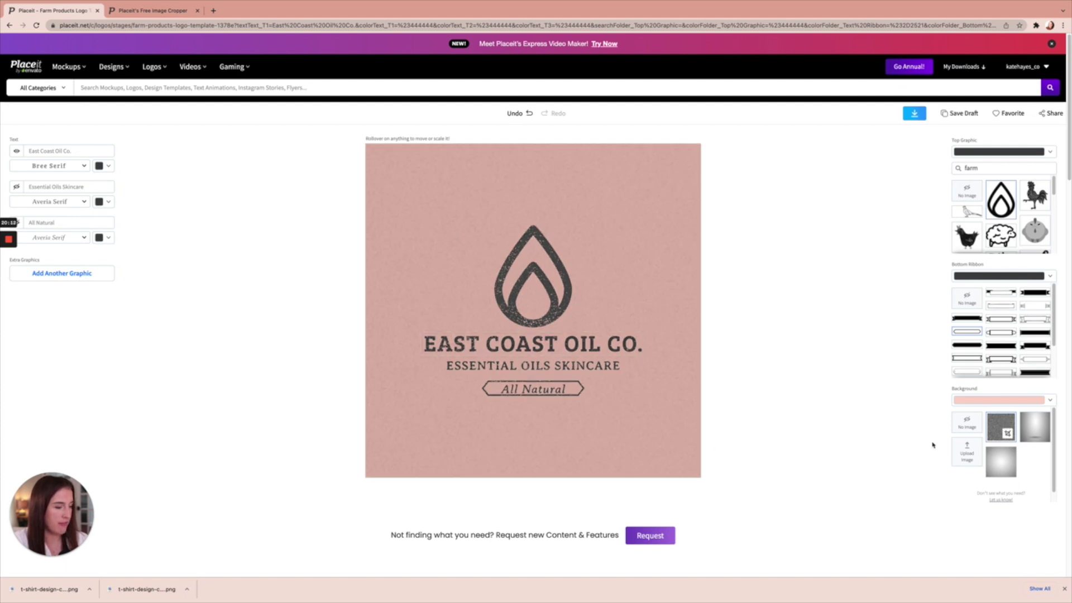
left_click(1035, 430)
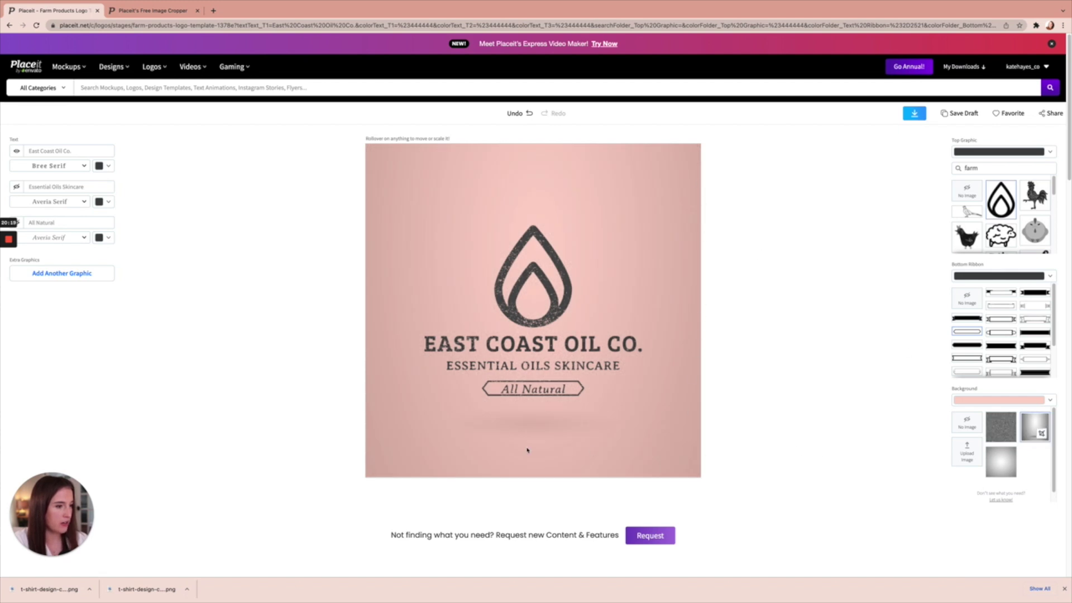
left_click(999, 459)
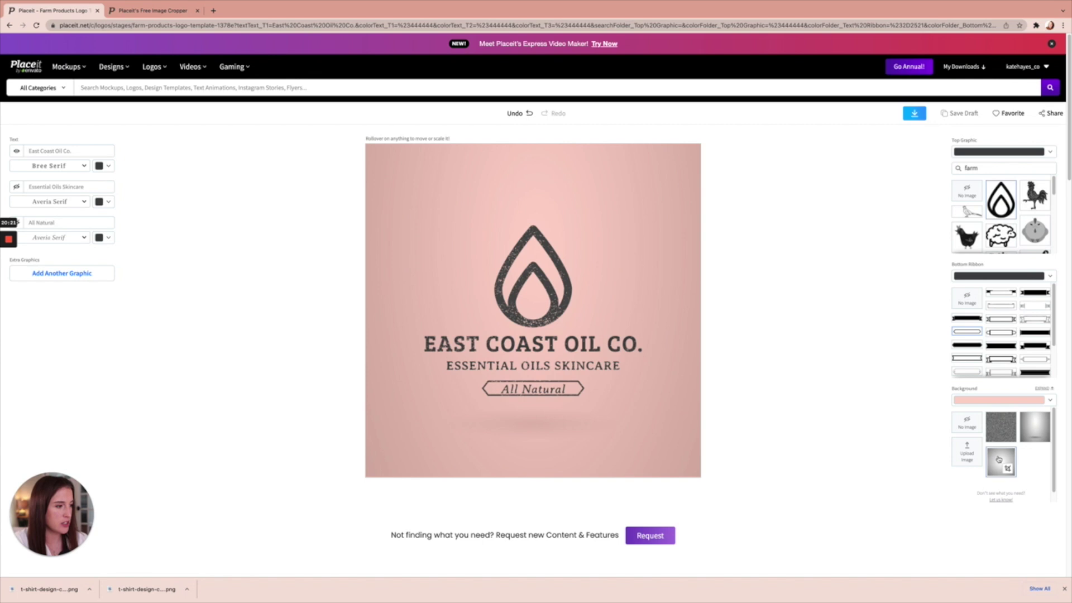